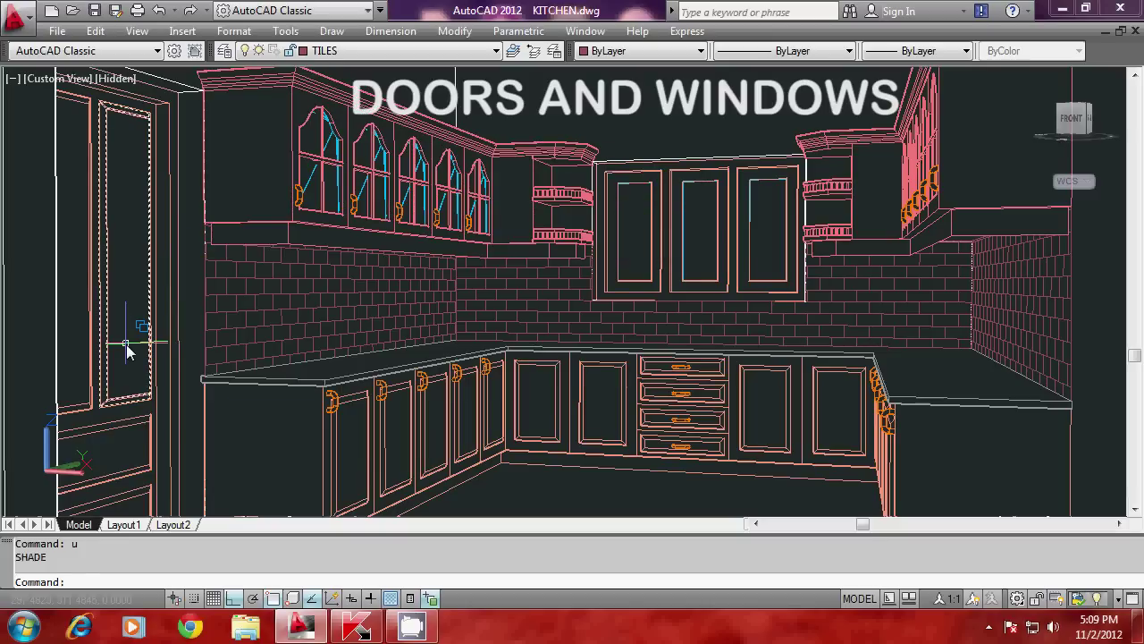
Display the finished kitchen model shaded with the SHADE command
click(728, 259)
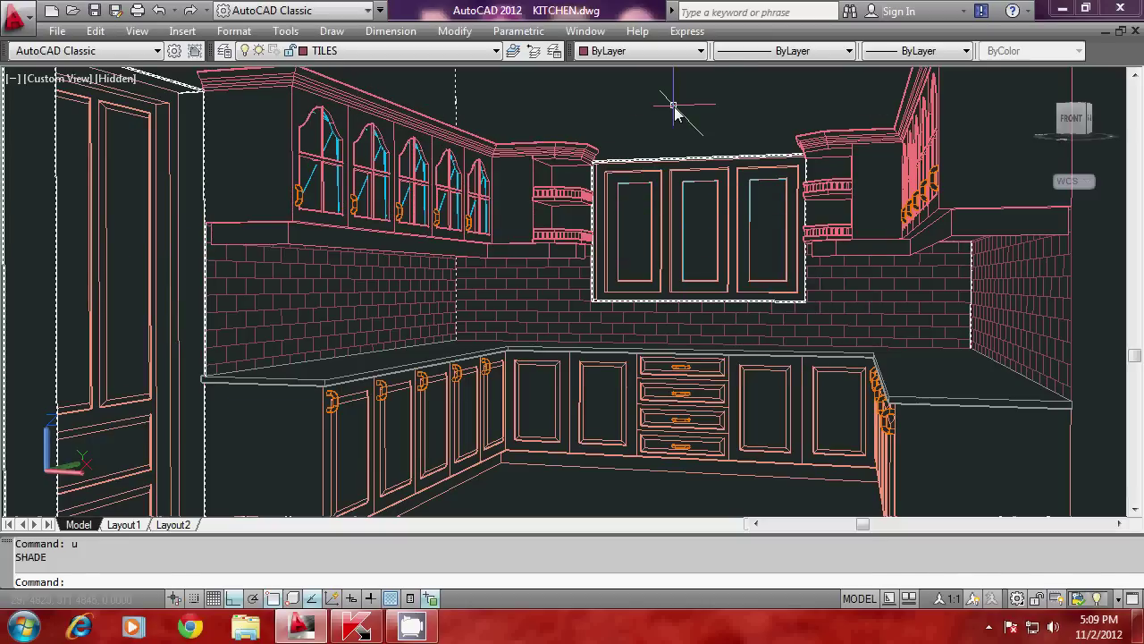
text(shade)
key(Return)
Orbit the shaded kitchen in perspective to look down on the cabinets and countertop from above
text(o)
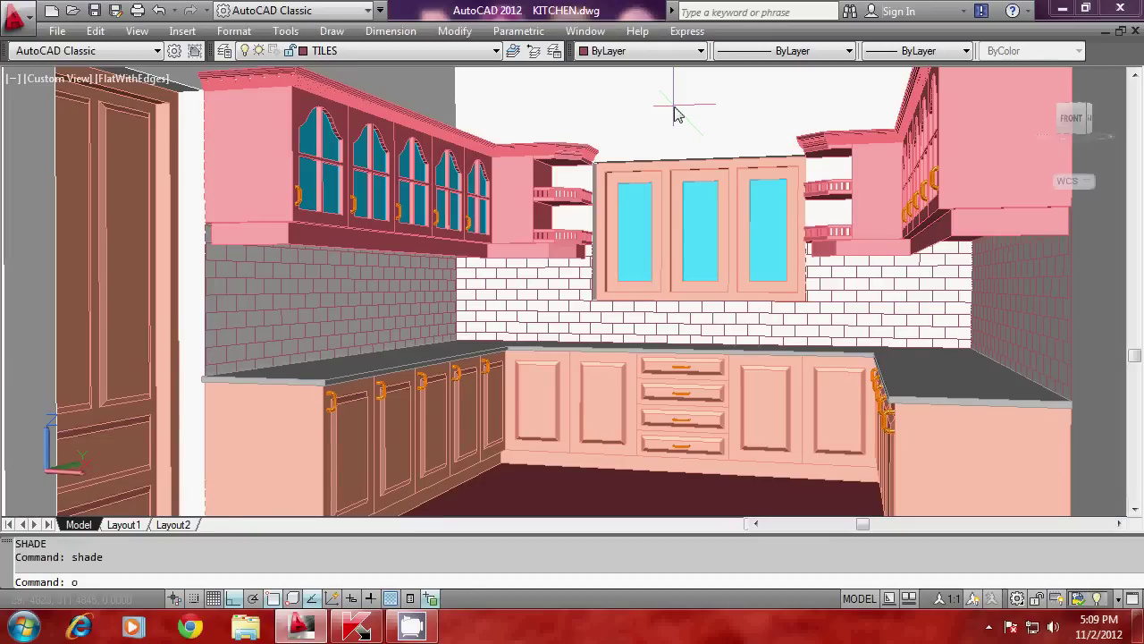
text(rbit)
key(Return)
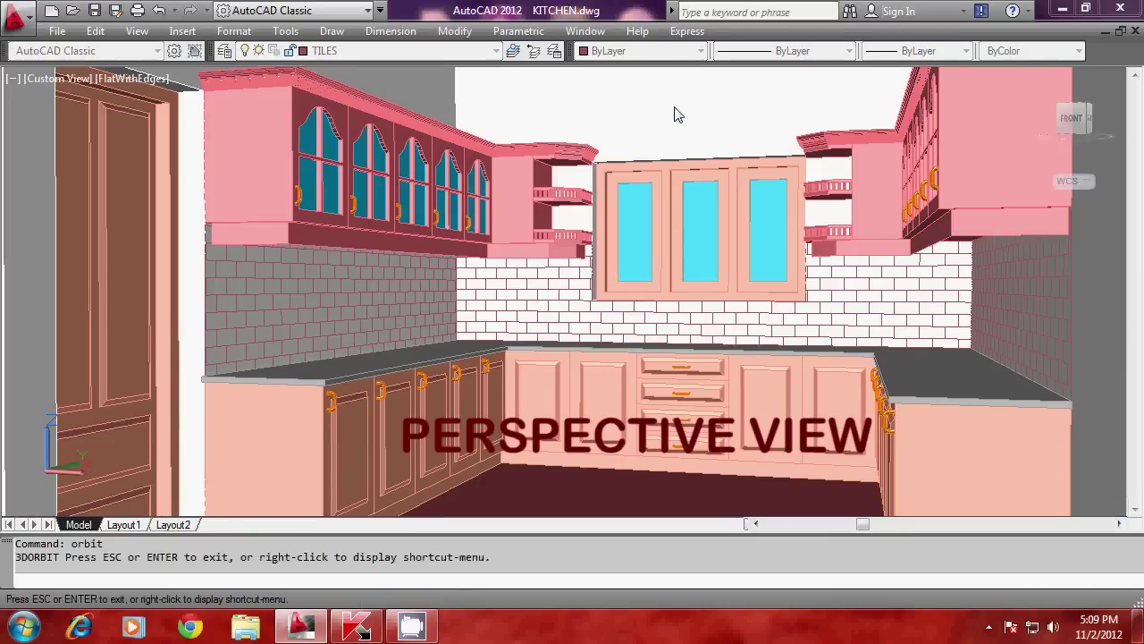
drag(572, 323, 545, 226)
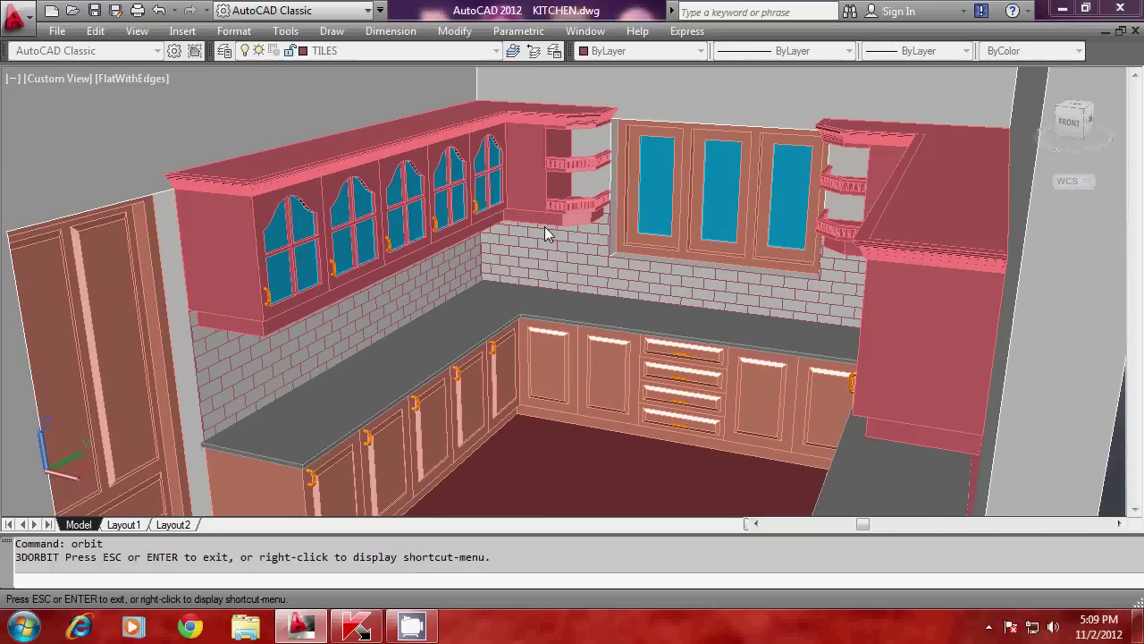
right_click(545, 229)
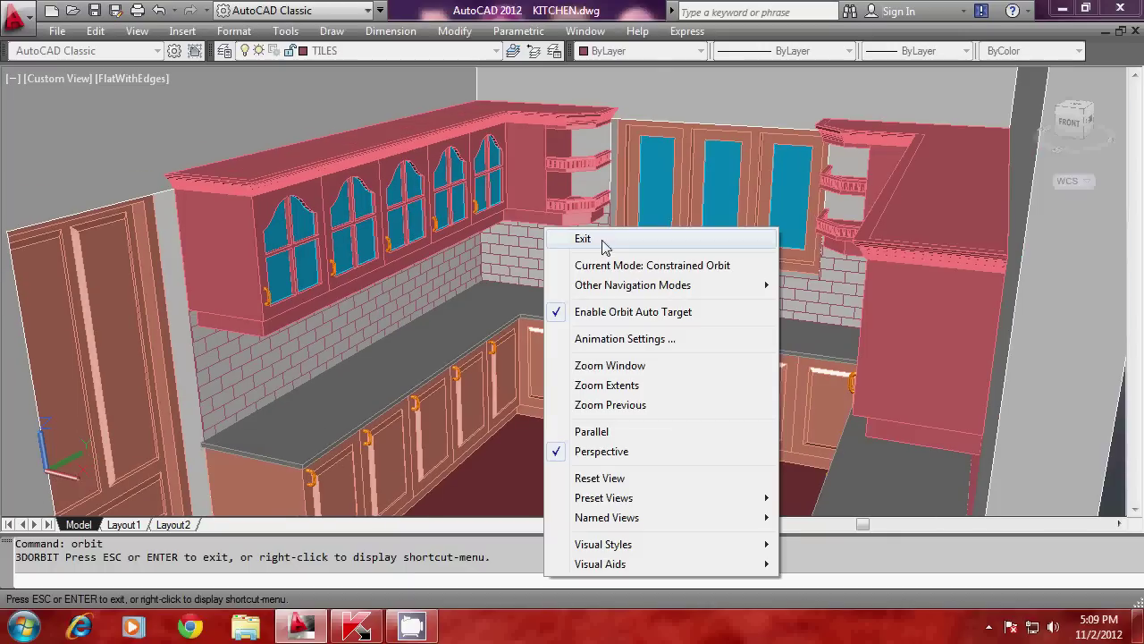
click(604, 242)
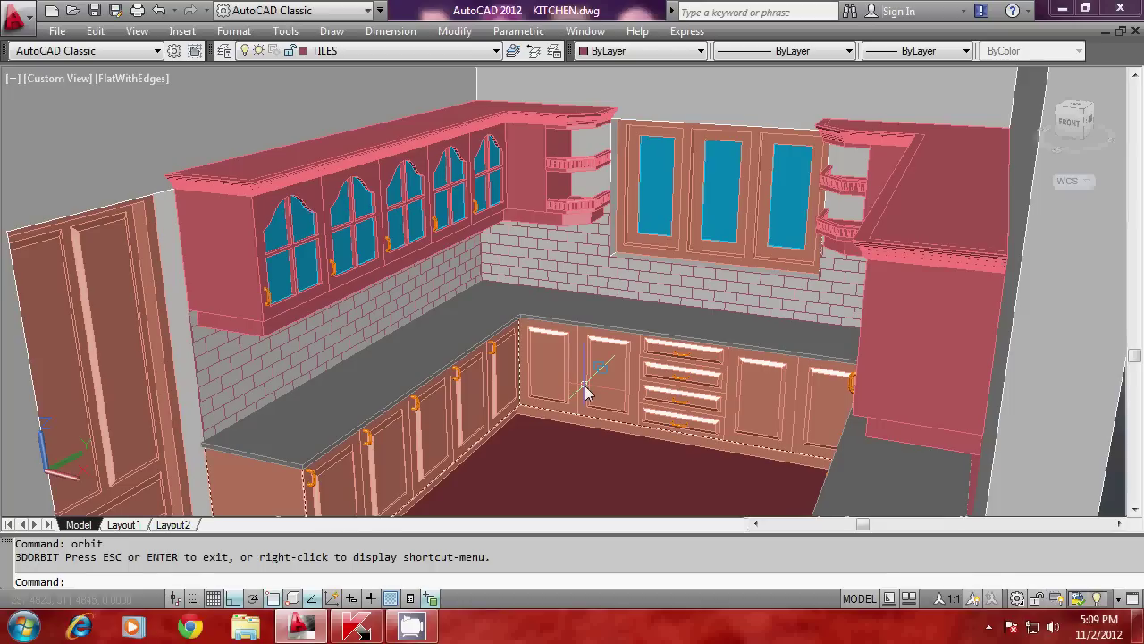
Undo the last view change of the kitchen model
mouse_move(586, 391)
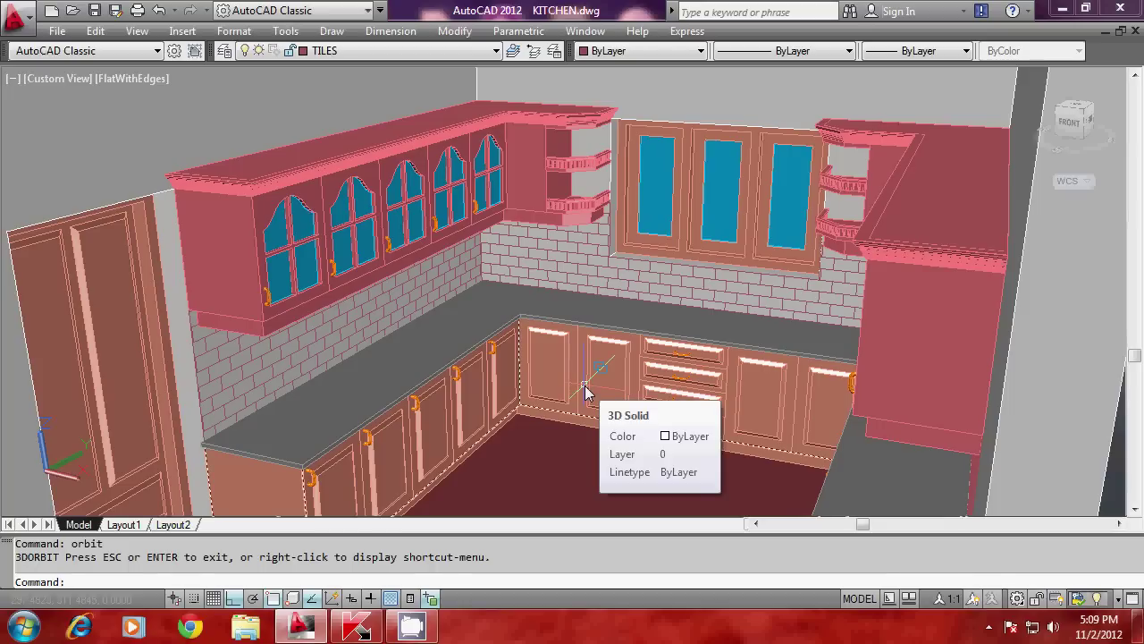
text(u)
key(Return)
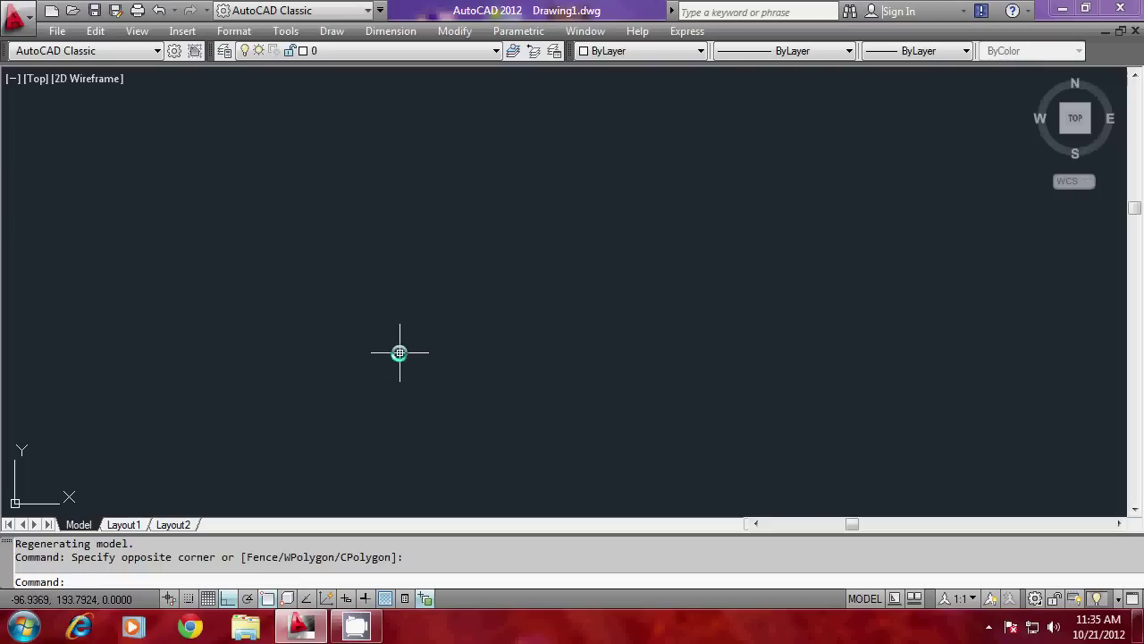
Set the drawing limits from 0,0 to 500,500 and zoom to show the whole drawing area
text(IMITS)
key(Return)
text(0,0)
key(Return)
text(500,500)
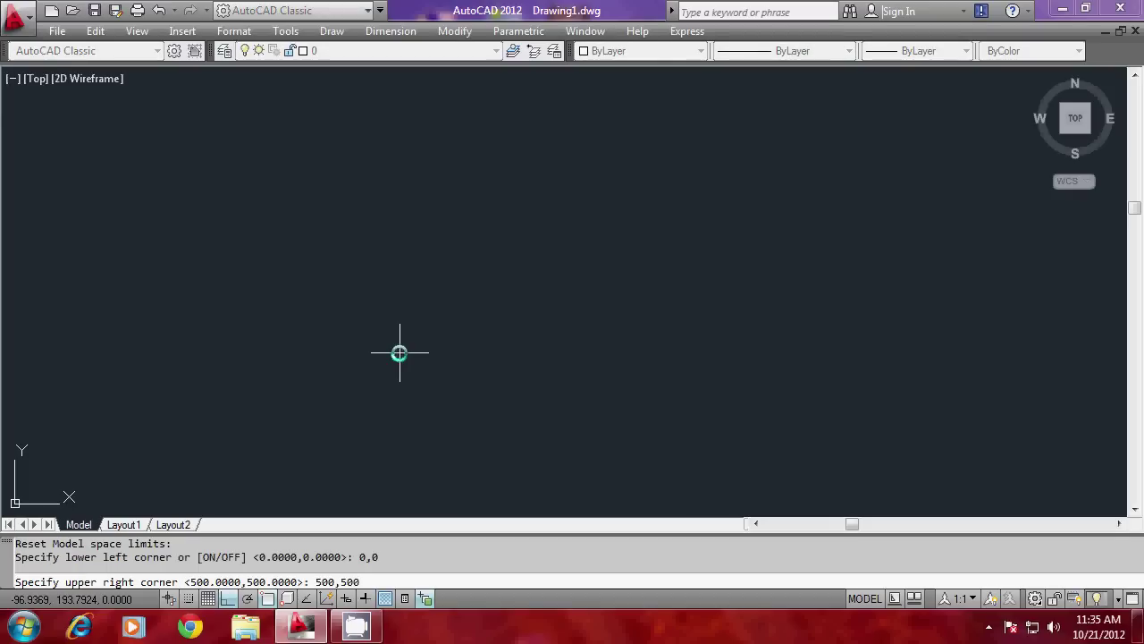
key(Return)
text(z)
key(Return)
text(a)
key(Return)
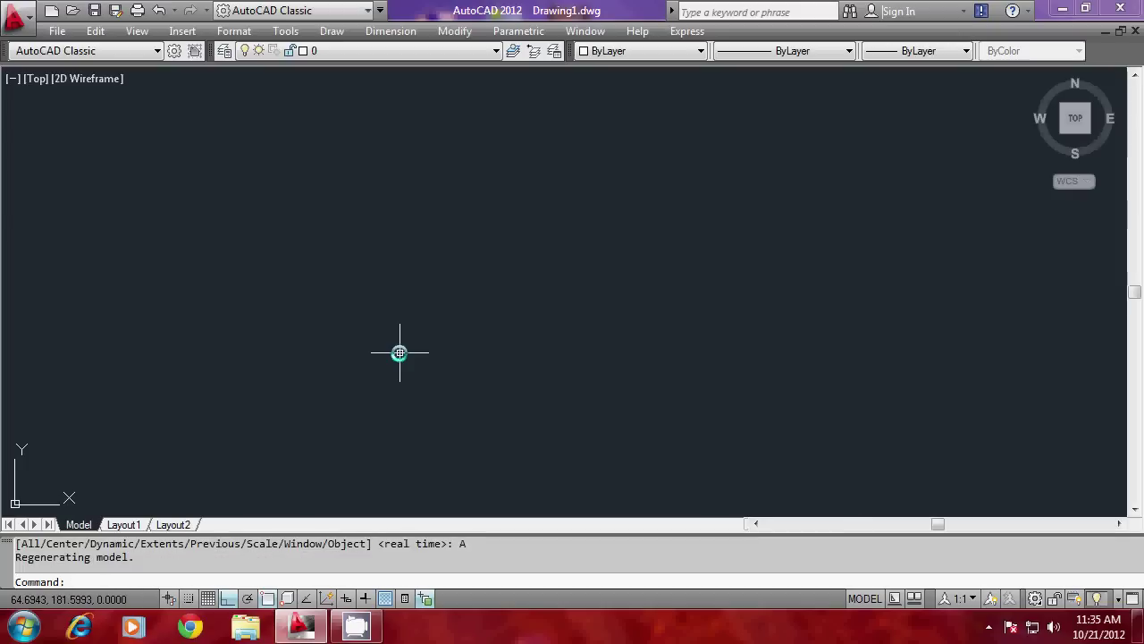
Draw an open U-shaped polyline for the room's inner walls: 420 up, 360 across to the right, and 420 down
text(pl)
key(Return)
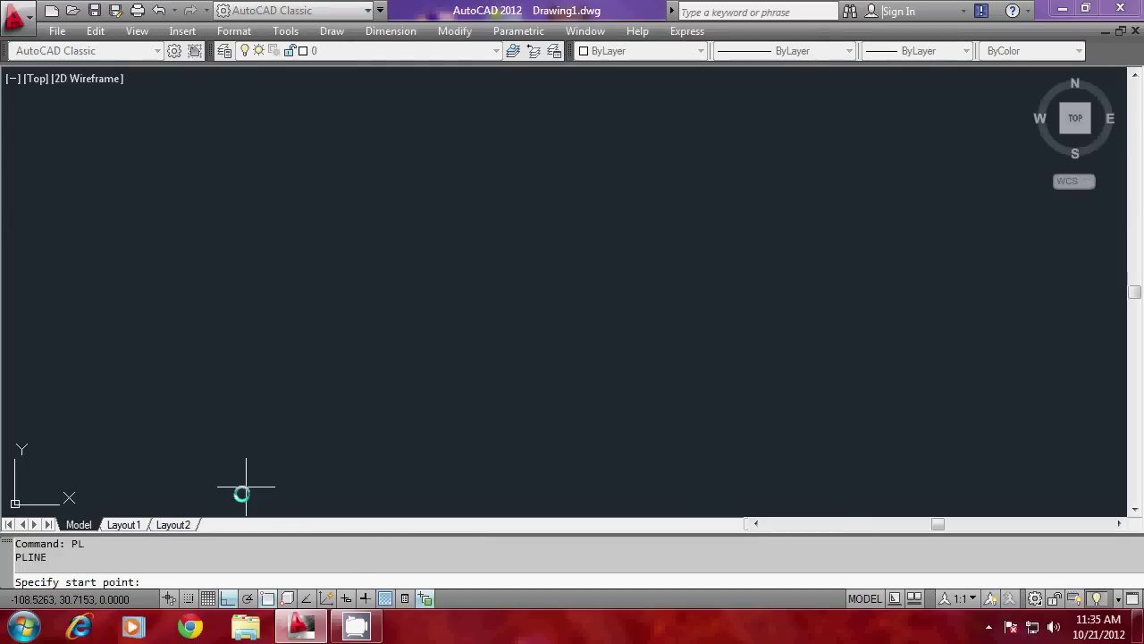
click(247, 462)
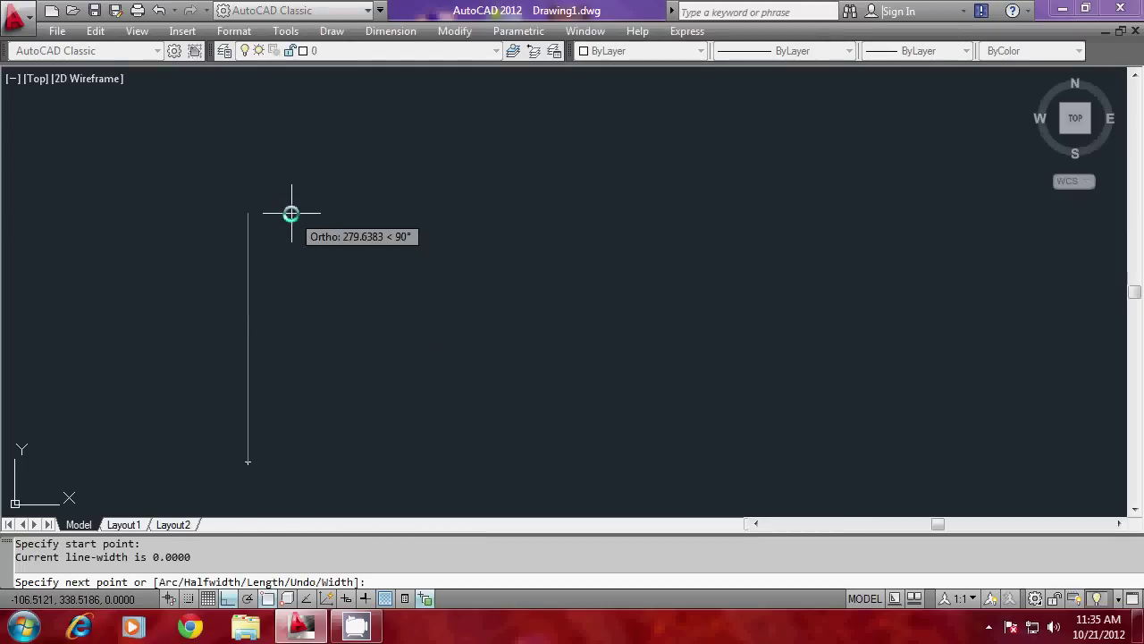
text(420)
key(Return)
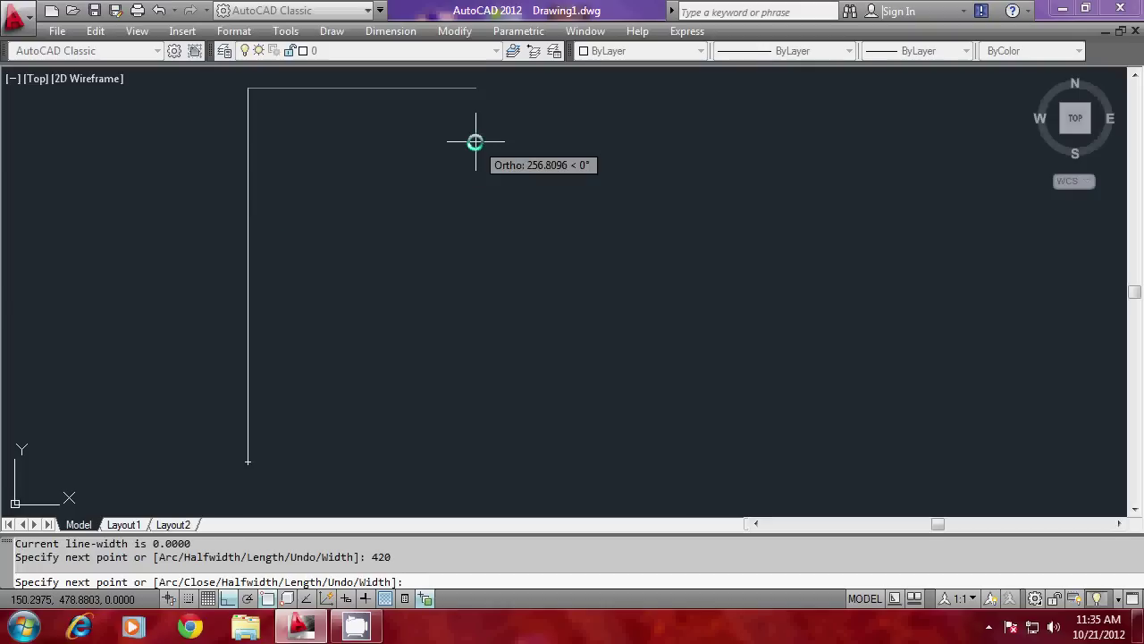
text(360)
key(Return)
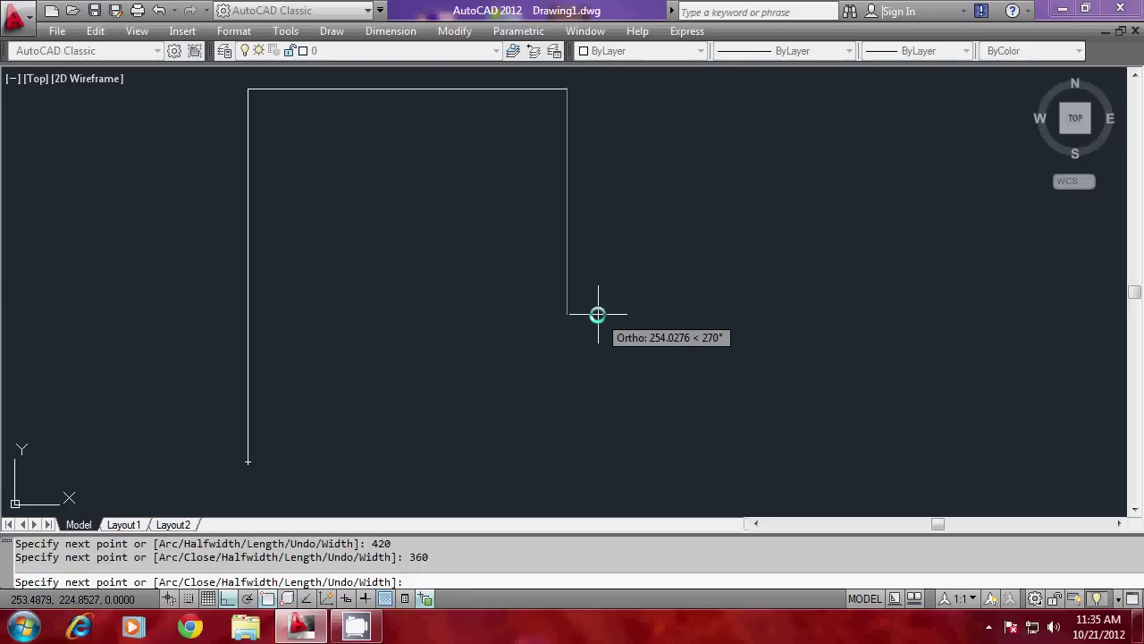
text(420)
key(Return)
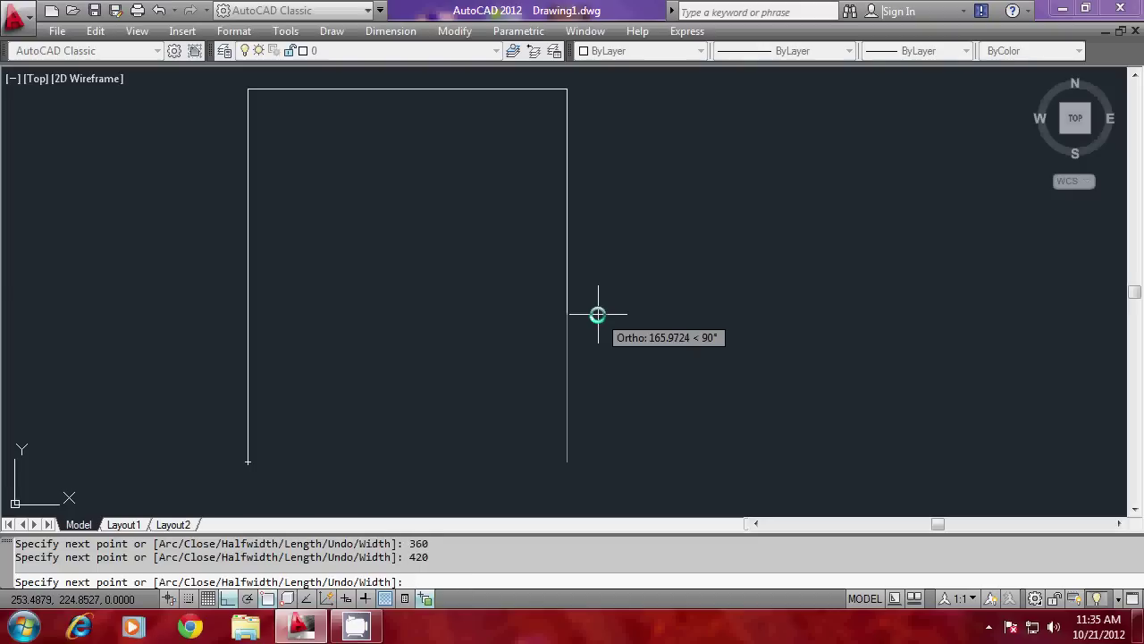
key(Return)
Offset the wall polyline outward by 24 to form the wall thickness
text(o)
key(Return)
text(24)
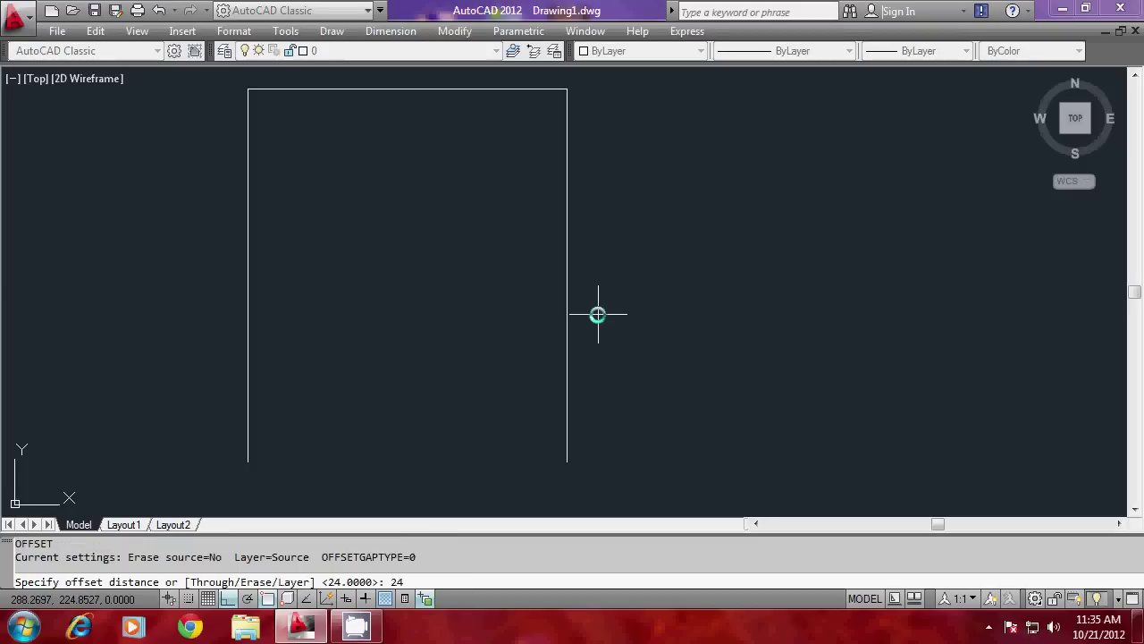
key(Return)
click(566, 336)
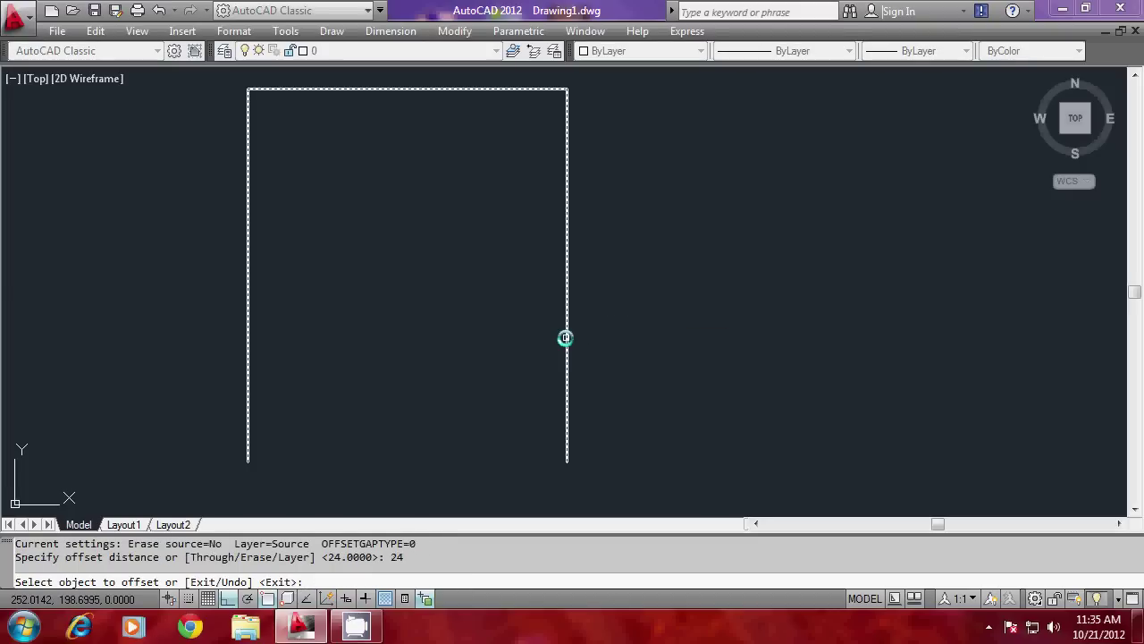
click(621, 337)
key(Escape)
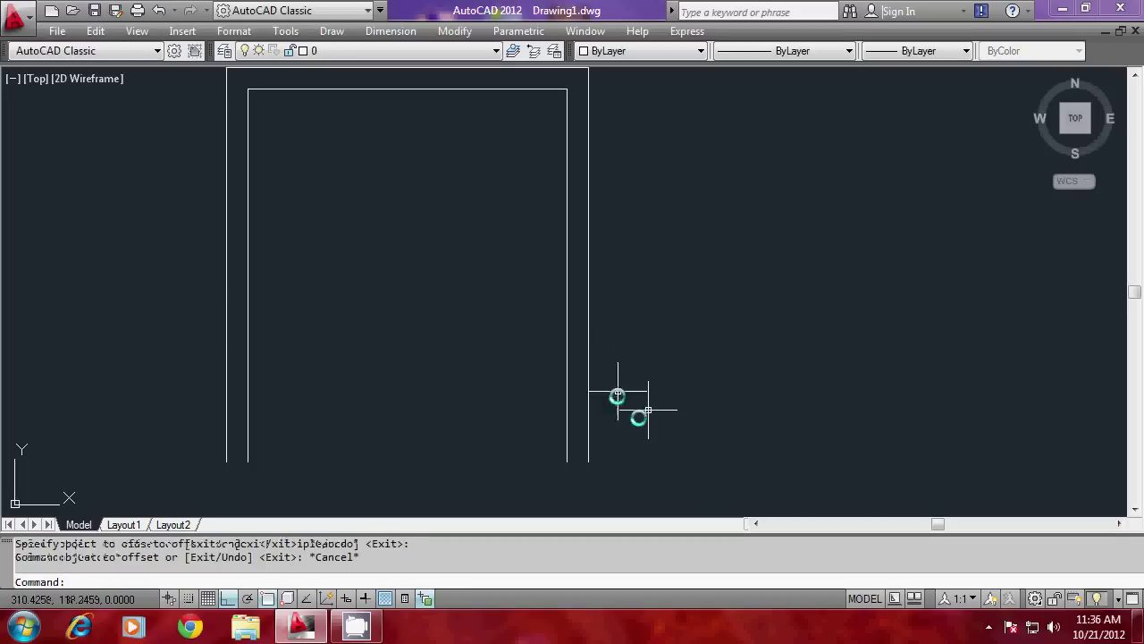
key(Escape)
key(Escape)
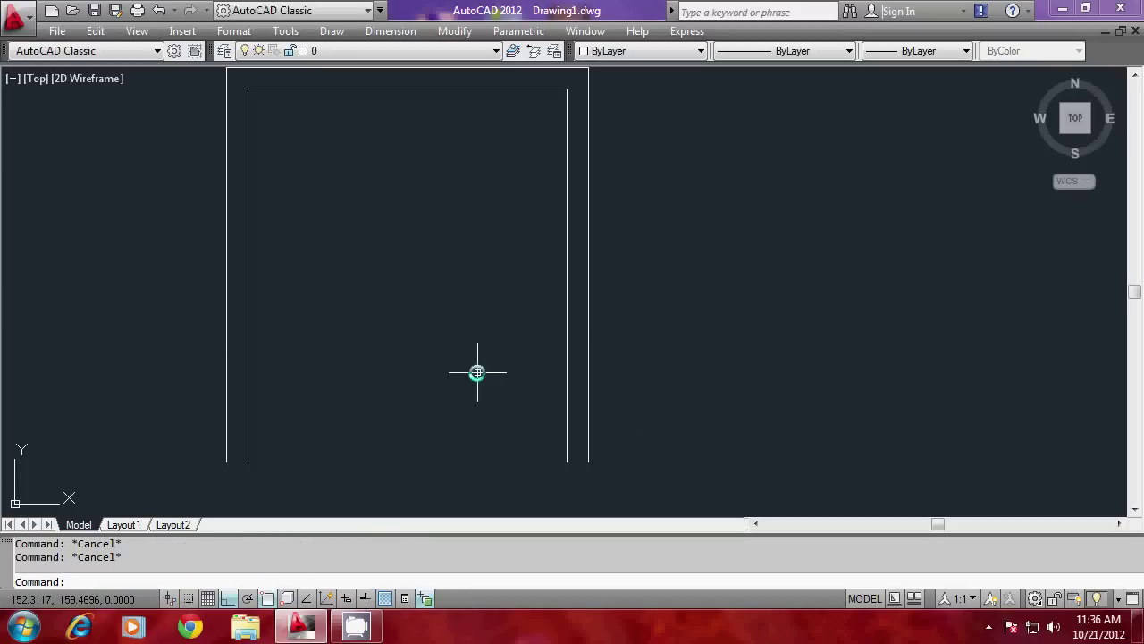
Close both open lower ends of the walls with short polylines between the inner and outer outlines
text(pl)
key(Return)
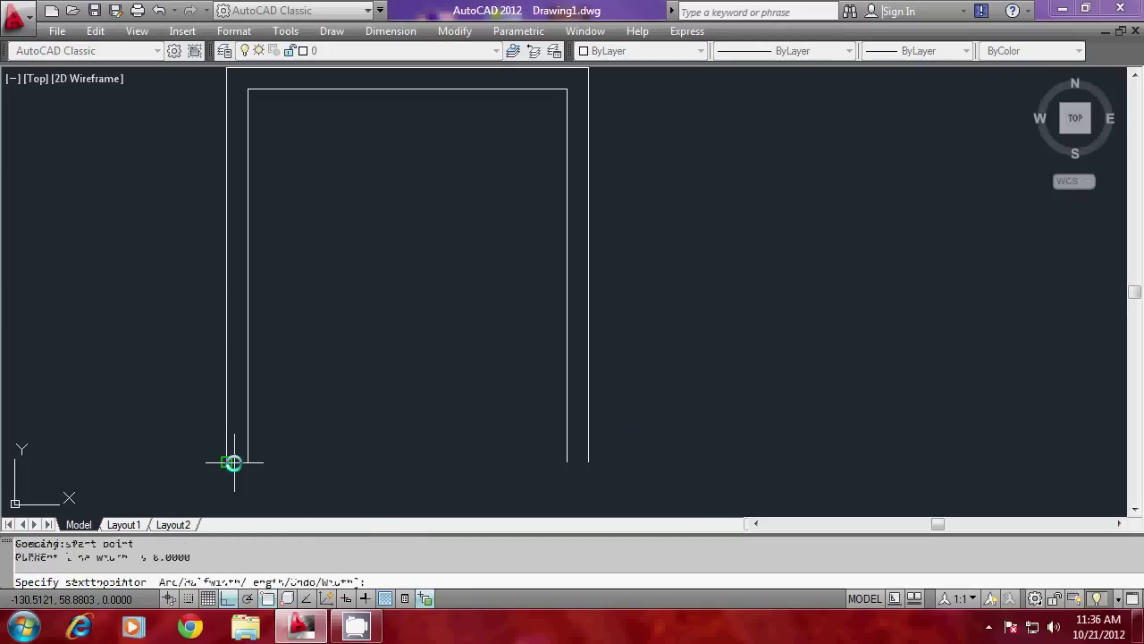
click(248, 462)
click(226, 462)
key(Return)
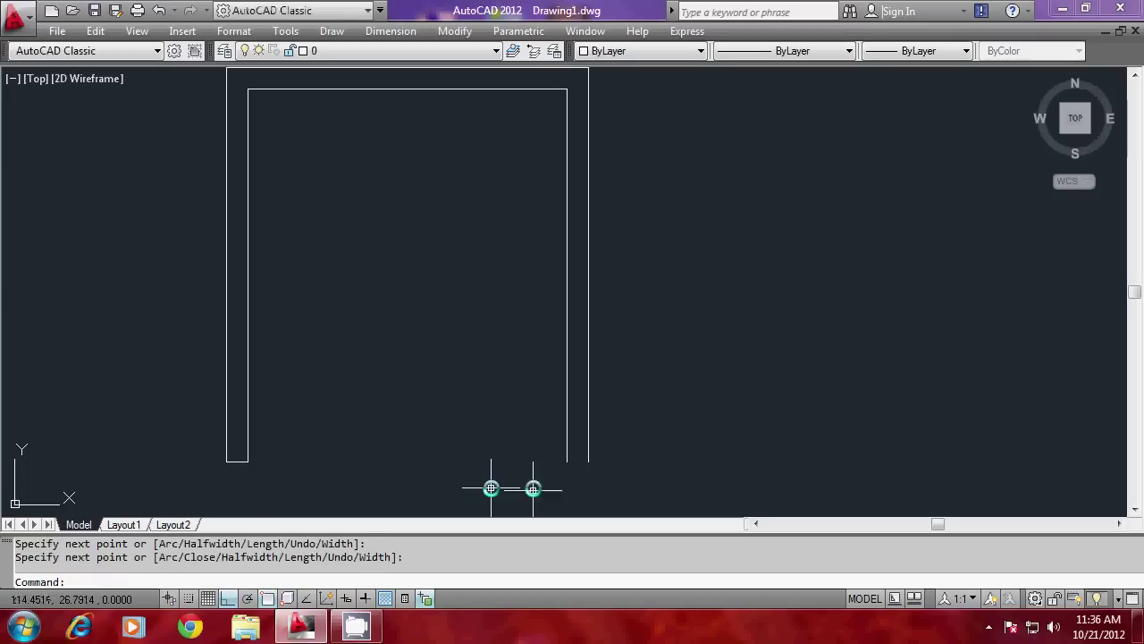
key(Return)
click(567, 461)
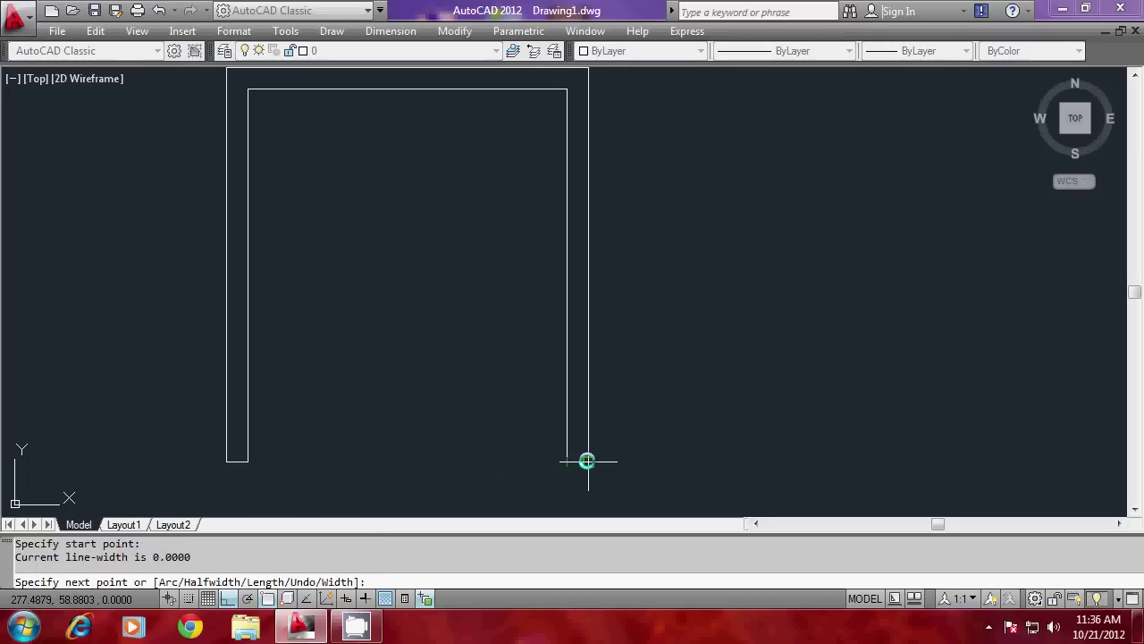
click(587, 461)
key(Return)
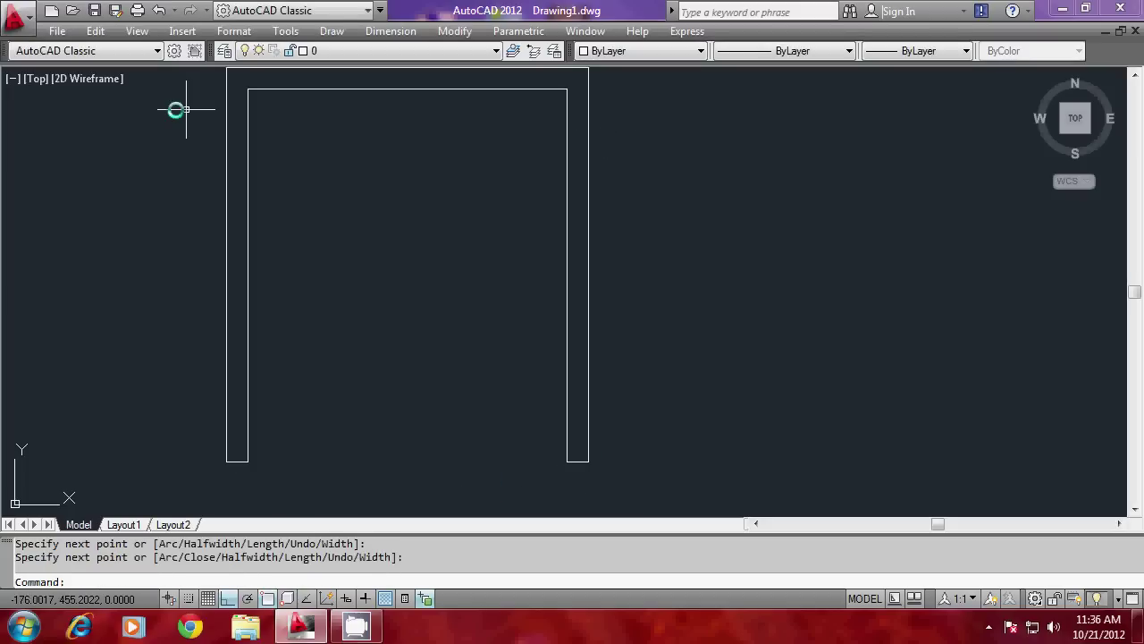
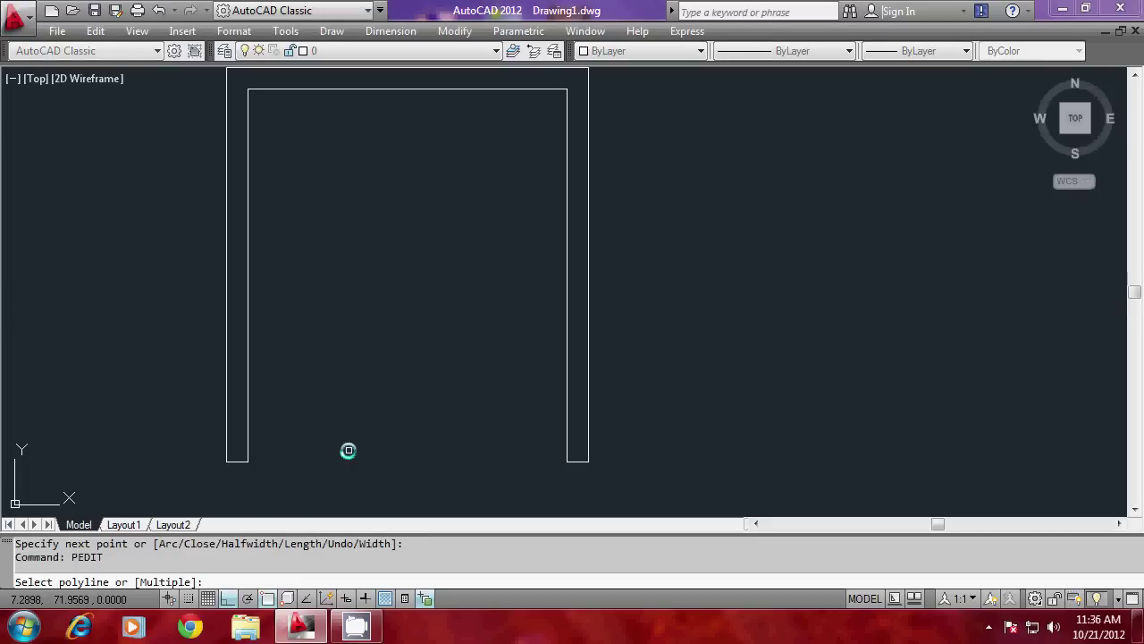
Join all wall segments into a single closed polyline with PEDIT, starting from the last drawn segment
text(L)
key(Return)
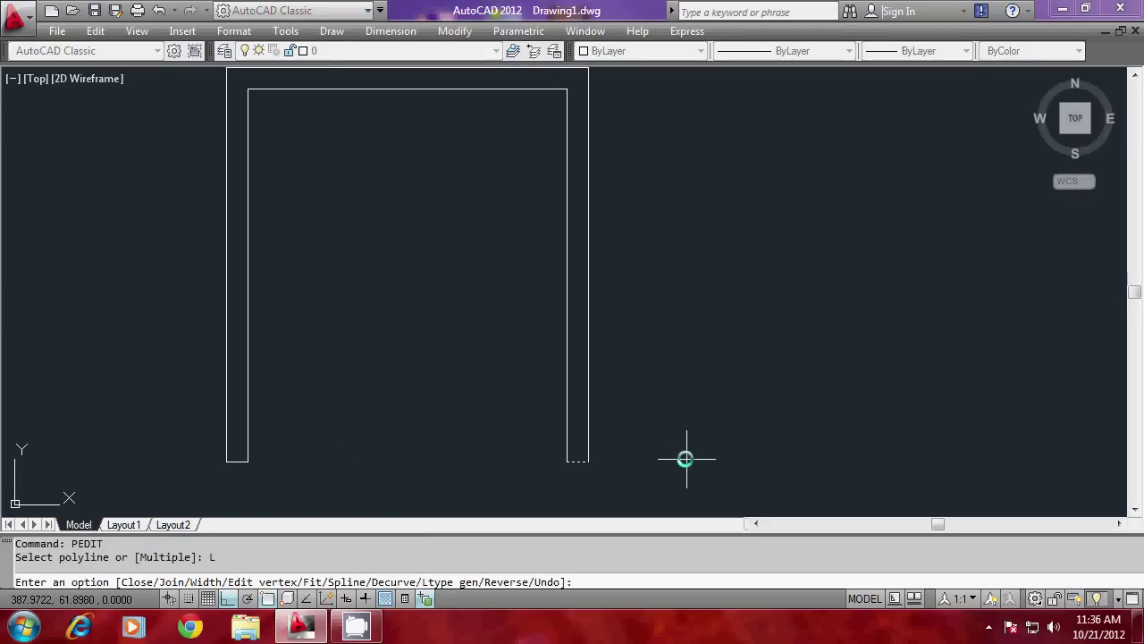
text(J)
key(Return)
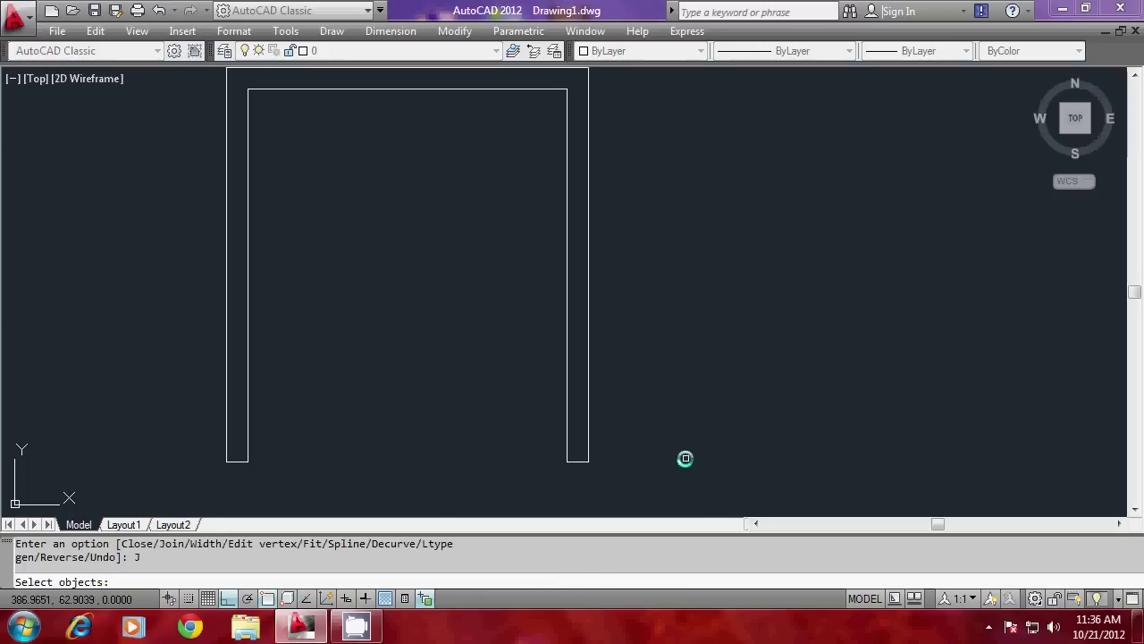
text(ALL)
key(Return)
key(Return)
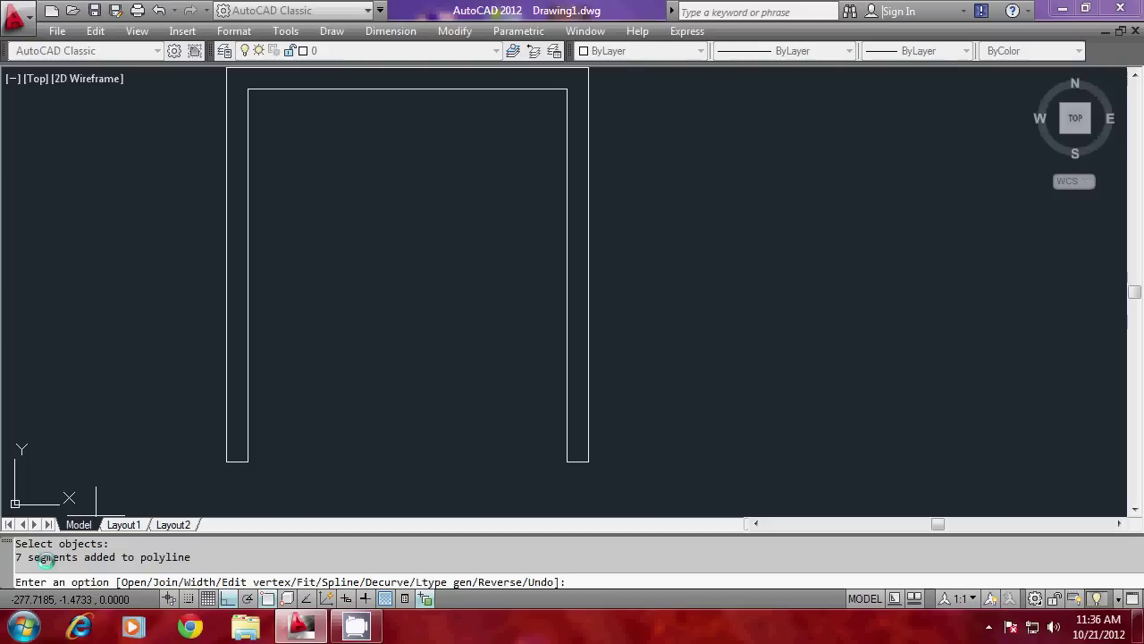
key(Return)
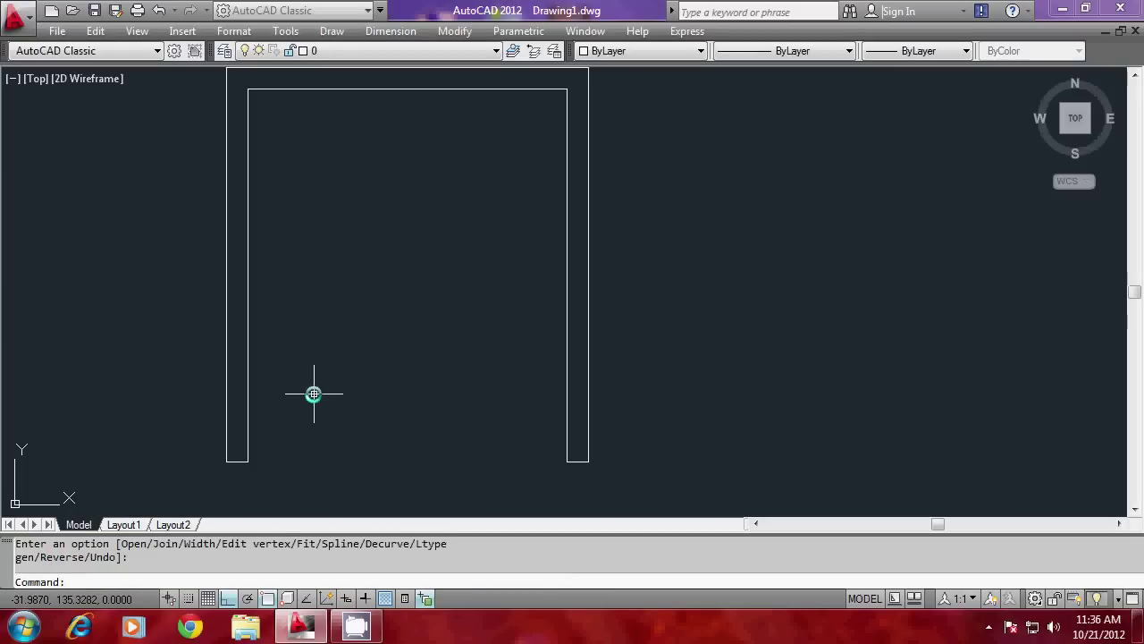
Extrude the joined wall outline to a height of 300
text(EXT)
key(Return)
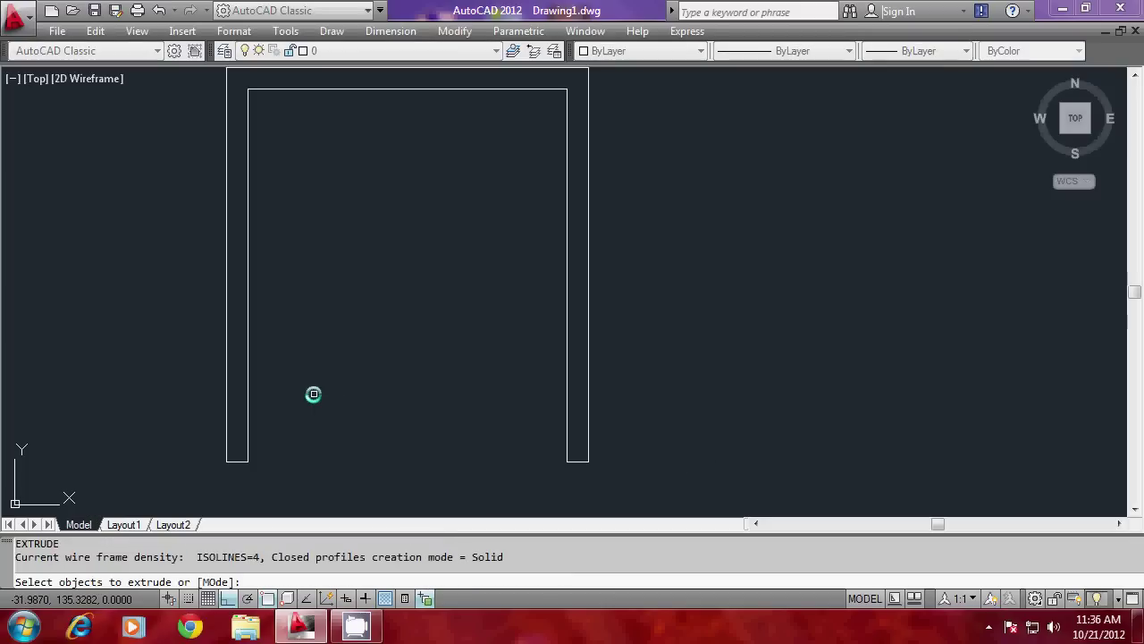
text(L)
key(Return)
key(Return)
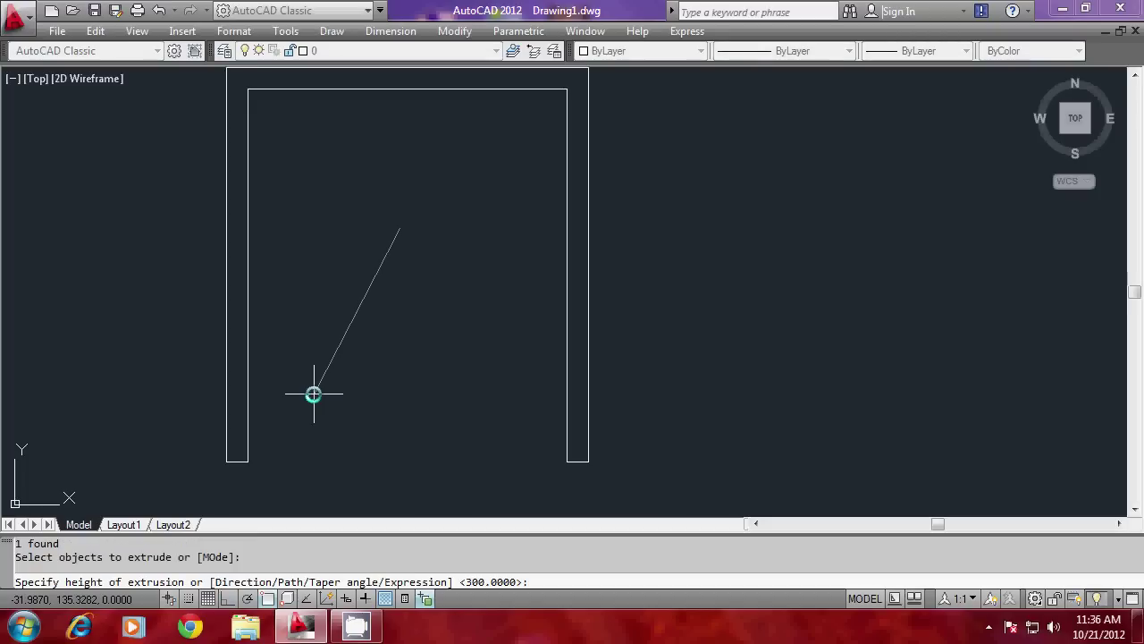
text(300)
key(Return)
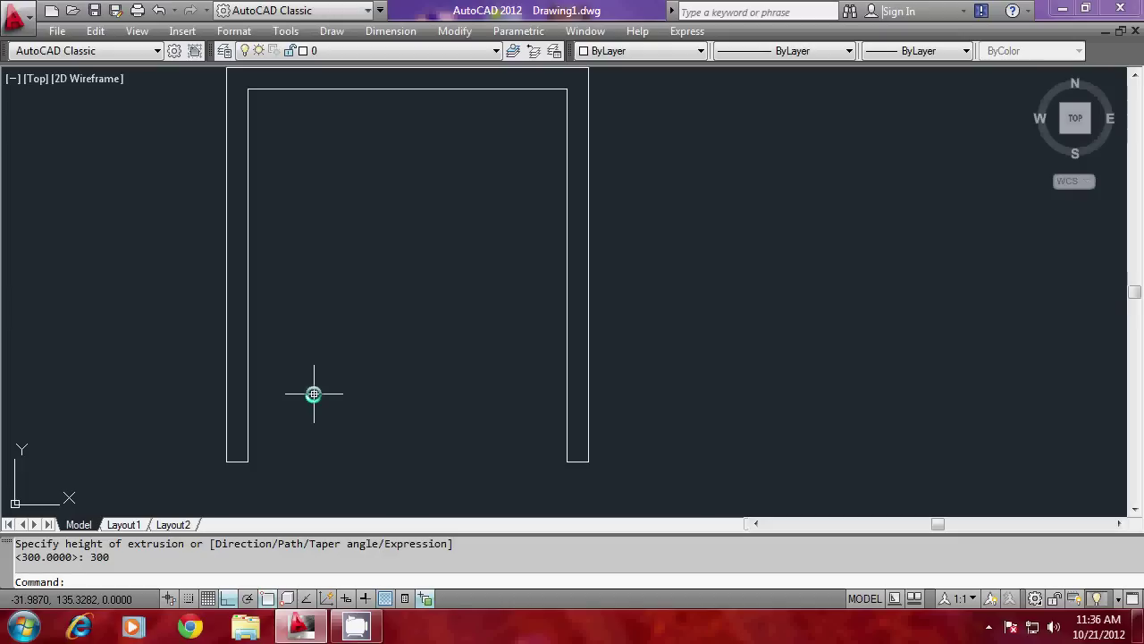
text(VPOINT)
key(Return)
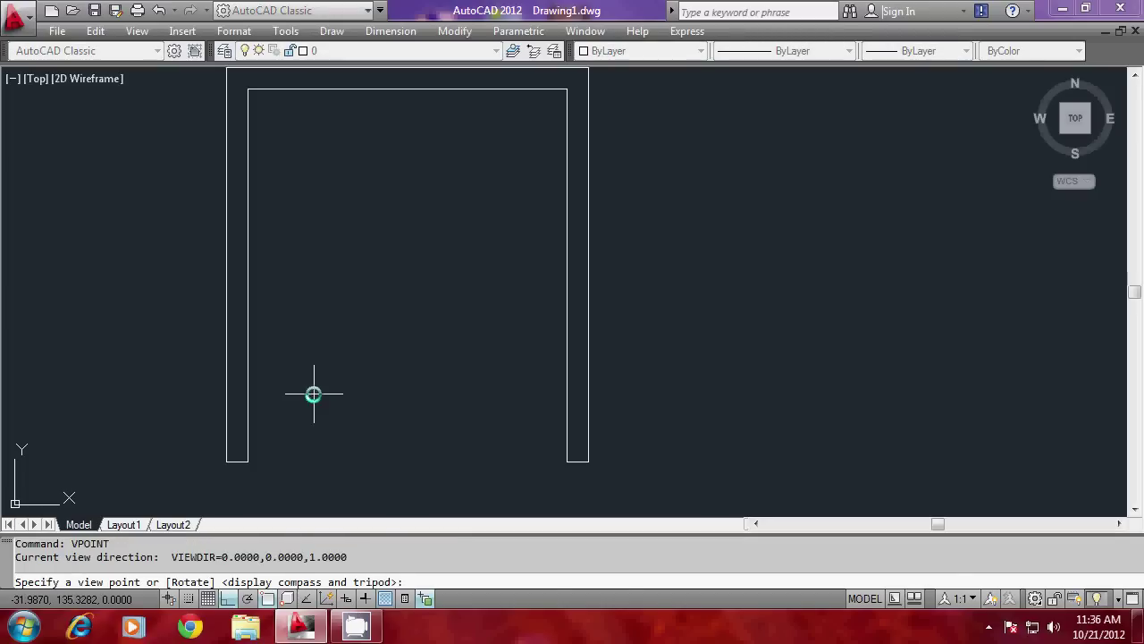
key(Escape)
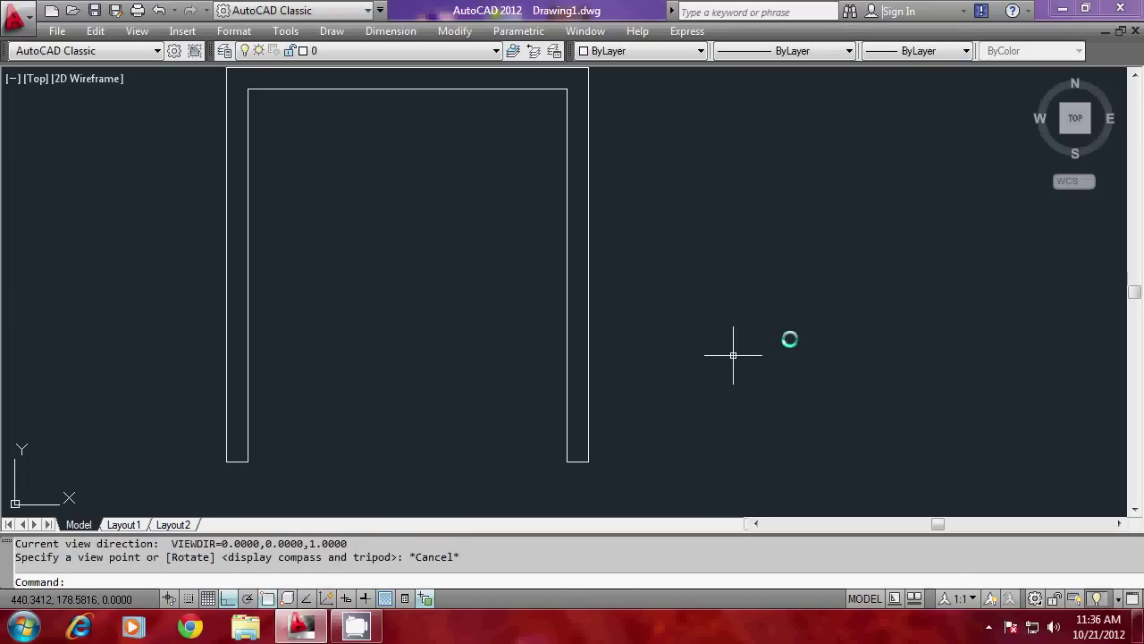
Switch the extruded room walls to the SE Isometric view
click(1087, 132)
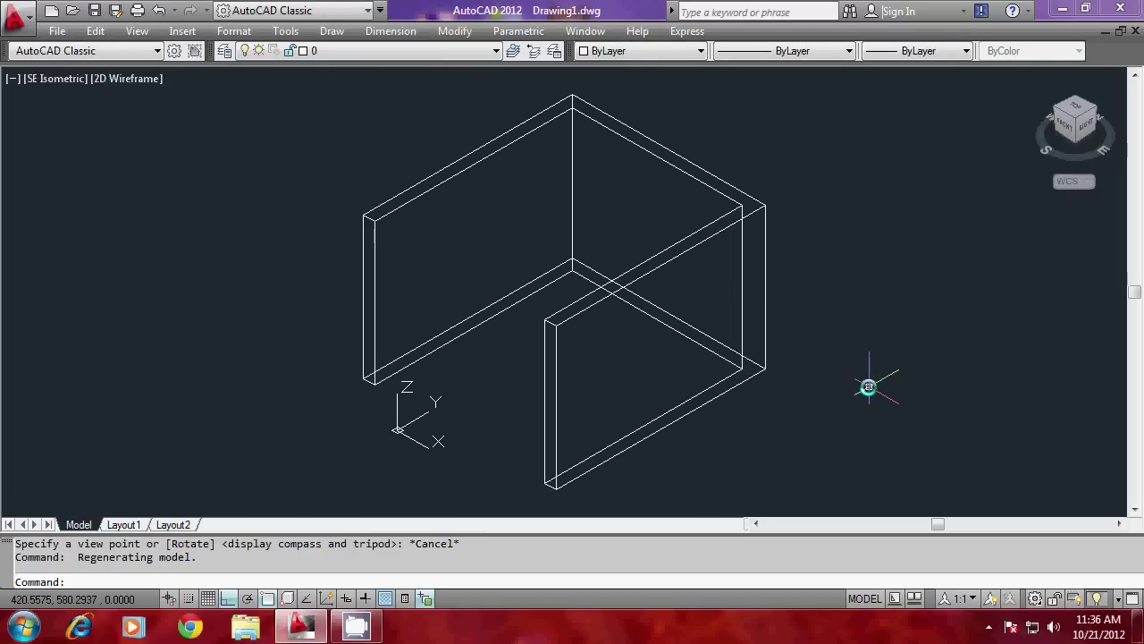
text(HI)
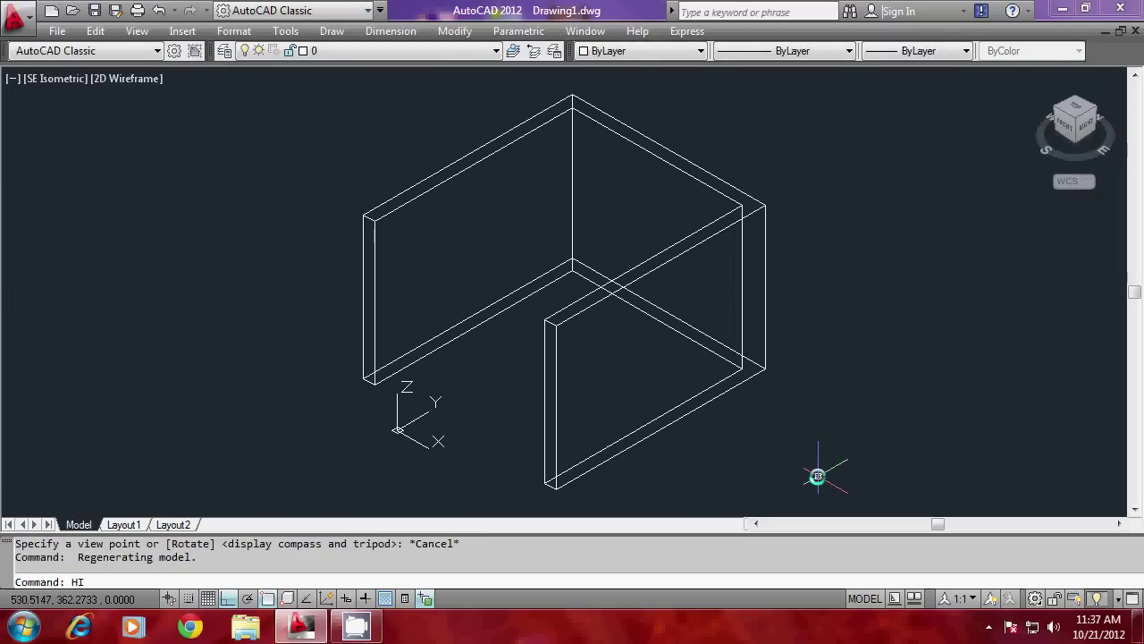
key(Escape)
key(Escape)
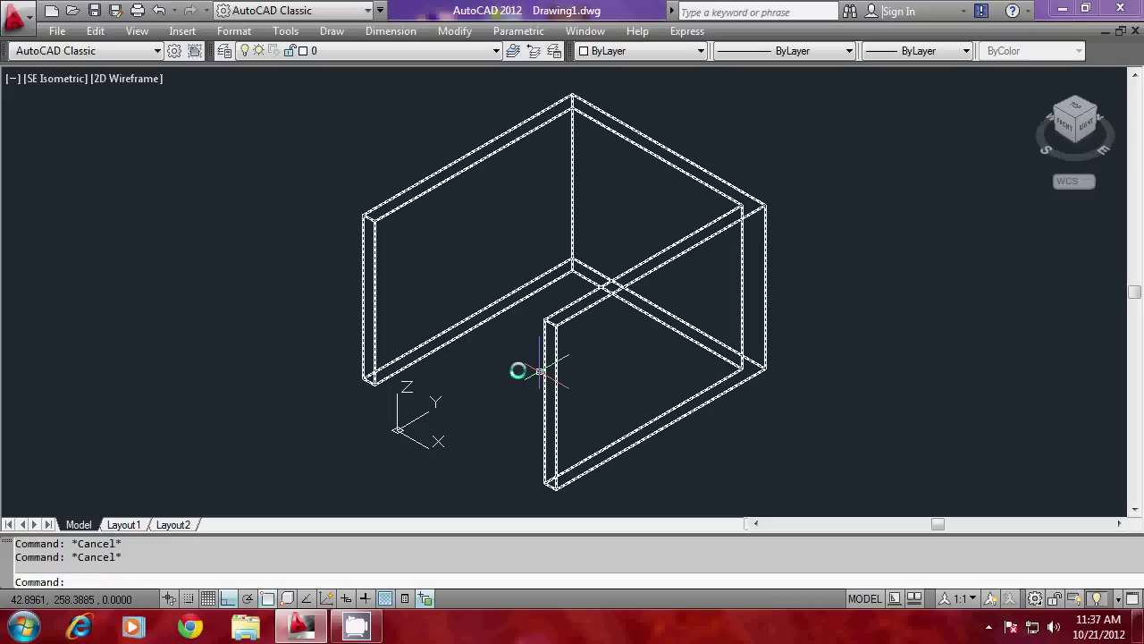
Align the UCS with the left wall's inner face, origin at its front bottom corner, X along the base and Y upward
scroll(435, 396, up, 3)
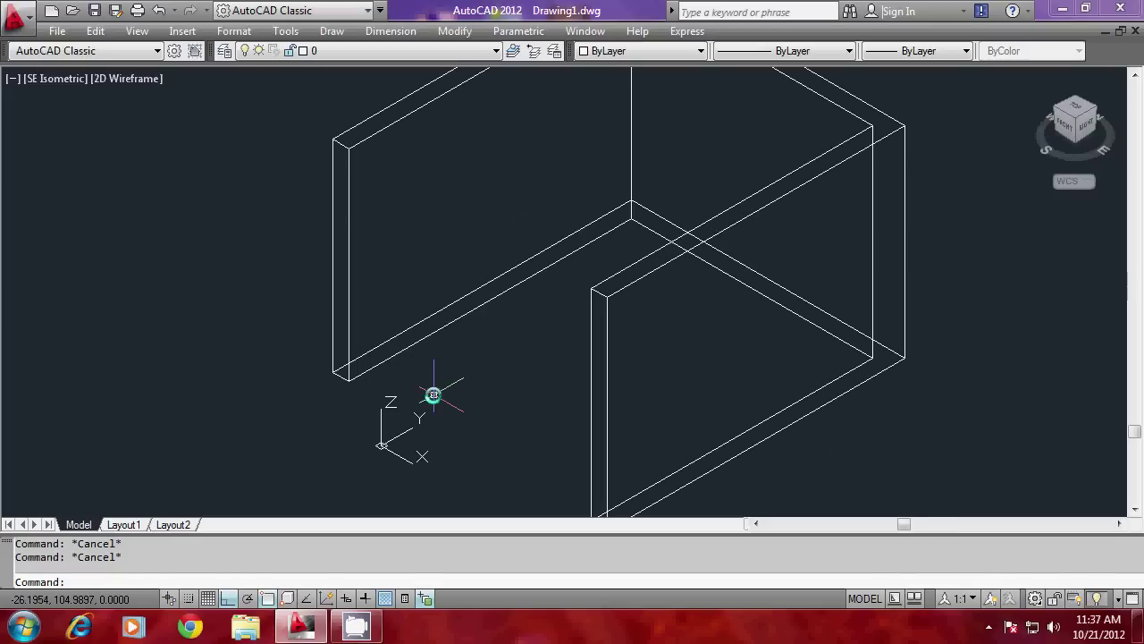
scroll(452, 344, down, 1)
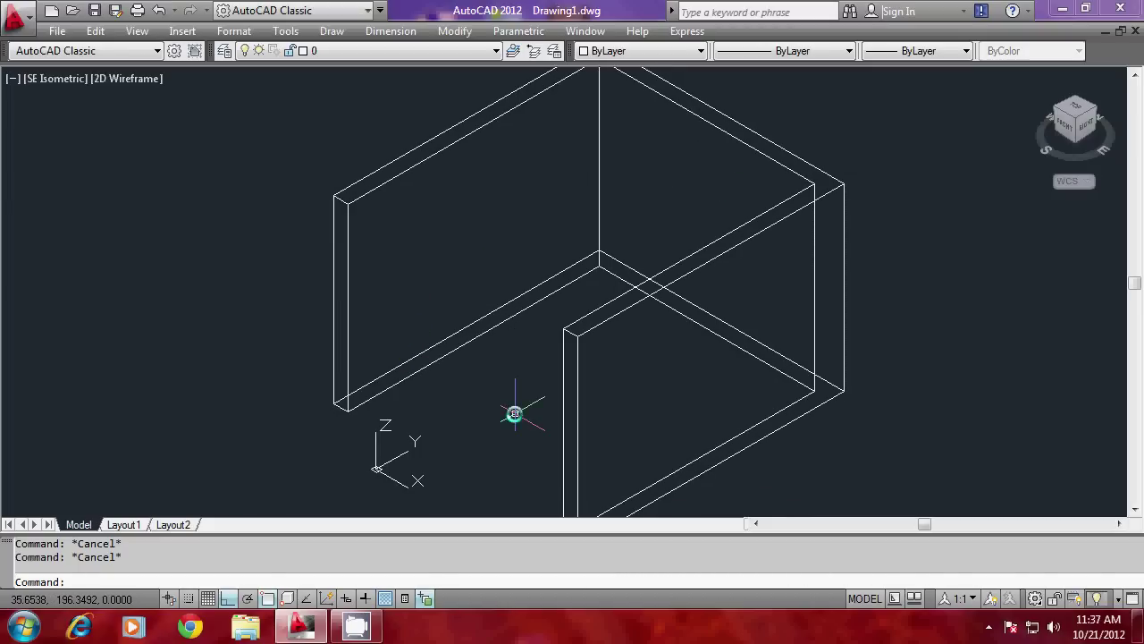
text(UCS)
key(Return)
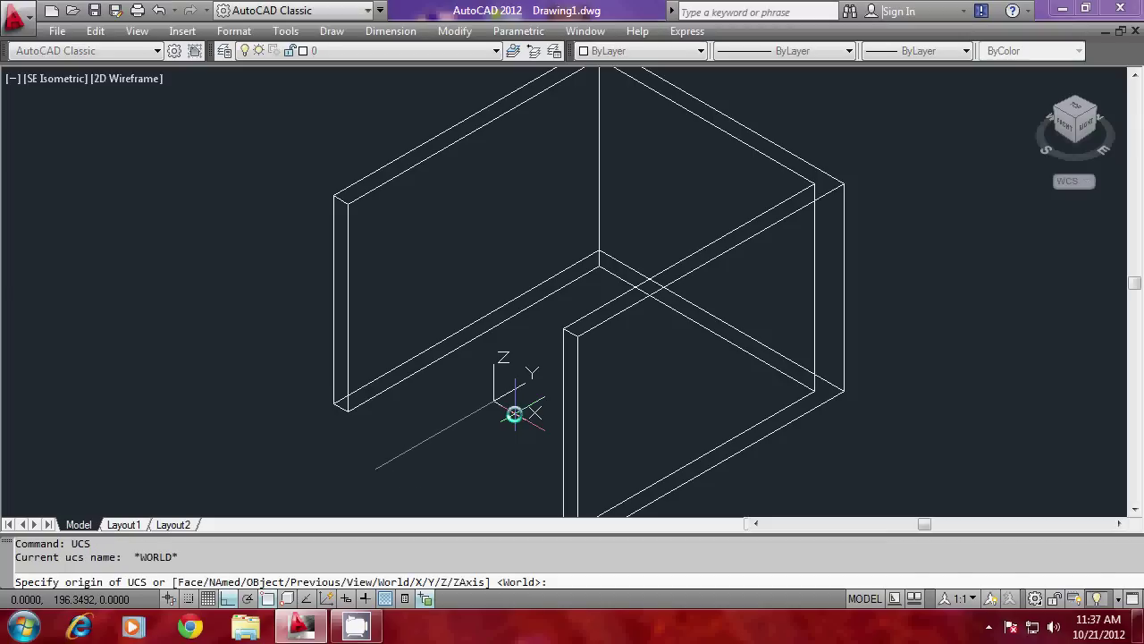
click(348, 413)
click(579, 280)
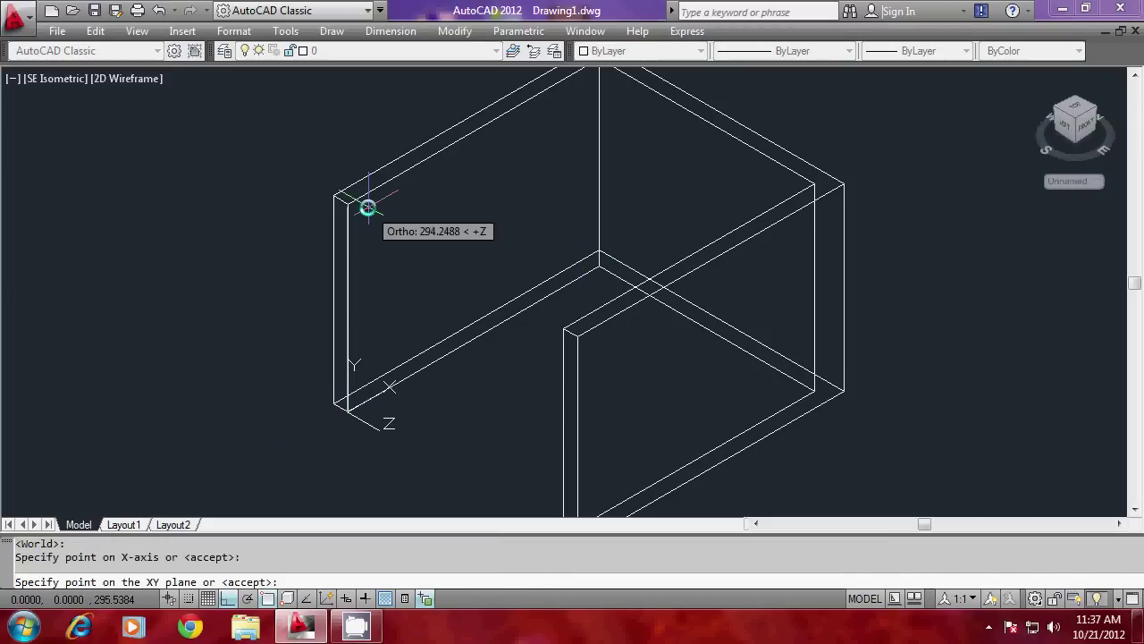
click(367, 208)
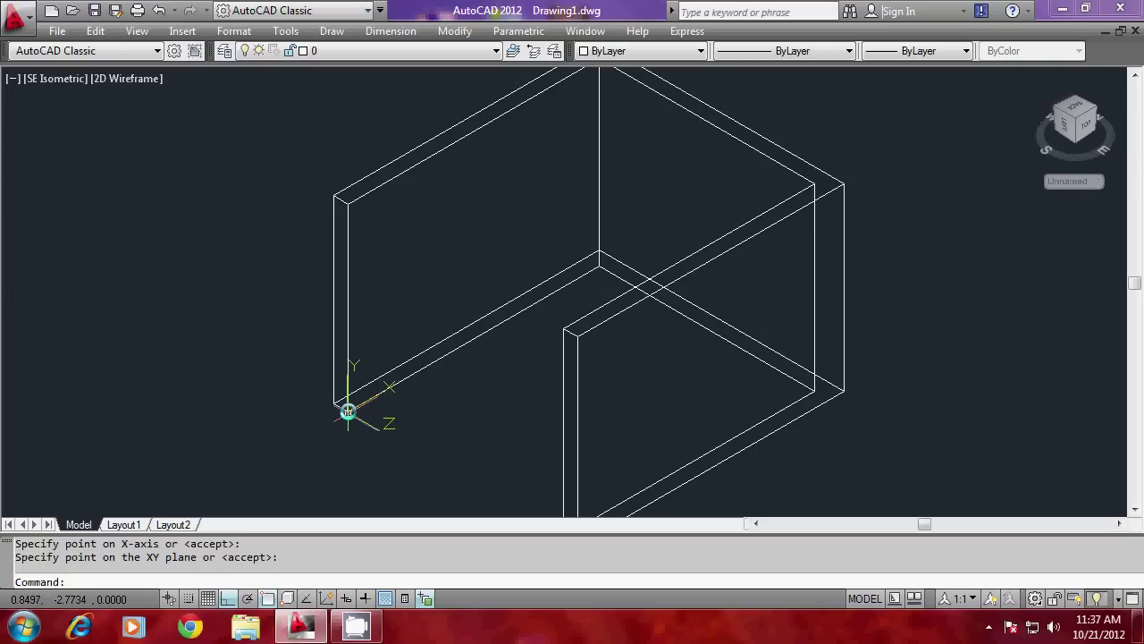
scroll(350, 409, up, 3)
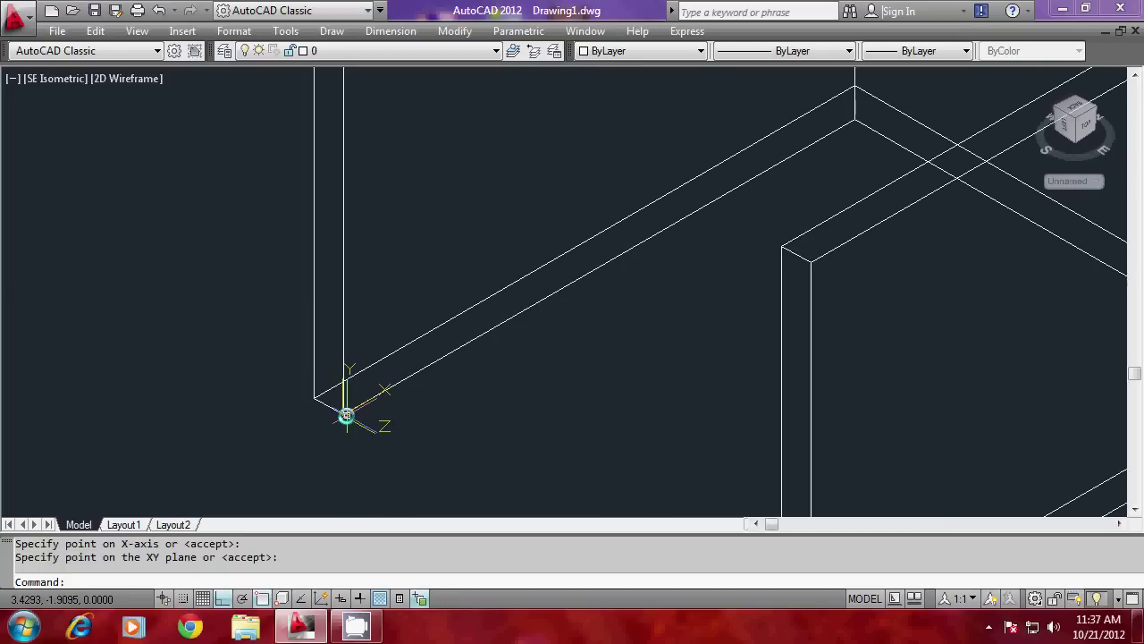
scroll(379, 394, down, 3)
text(pl)
key(Return)
click(396, 299)
key(Escape)
Start a door-opening polyline at 24,0 on the left wall's inner face and draw its first side 210 straight up
text(PL)
key(Return)
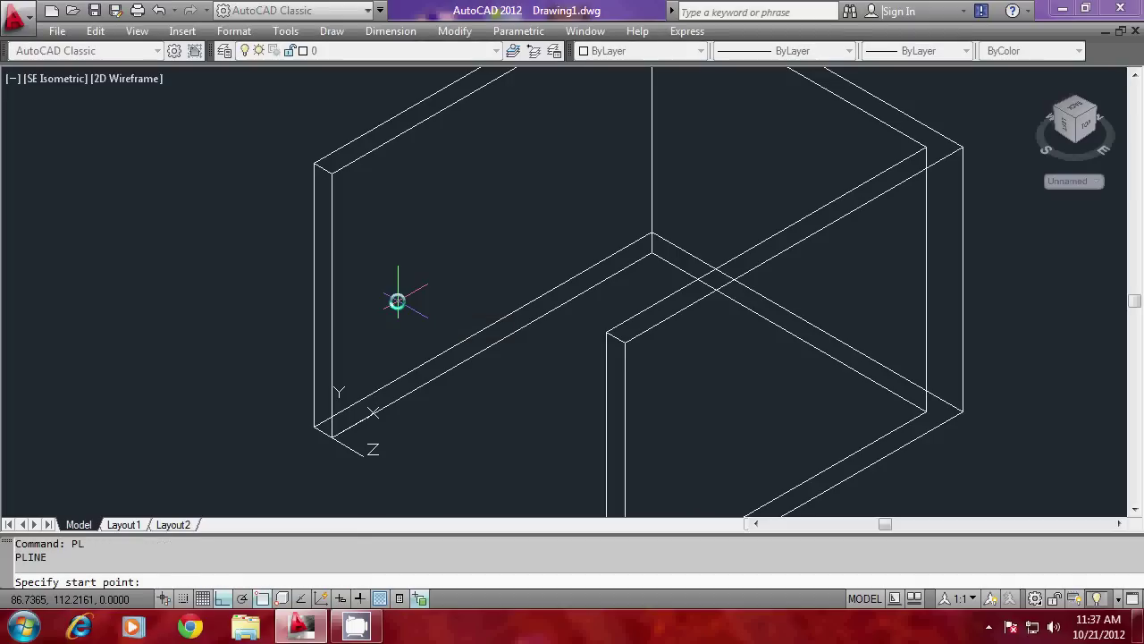
text(24,0)
key(Return)
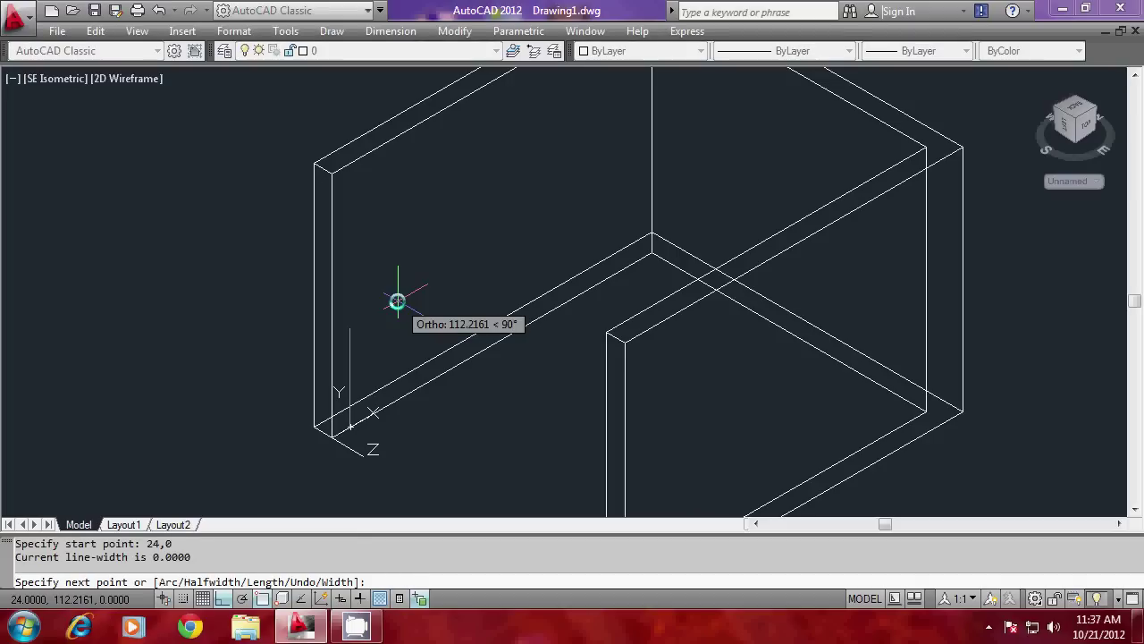
scroll(362, 415, up, 2)
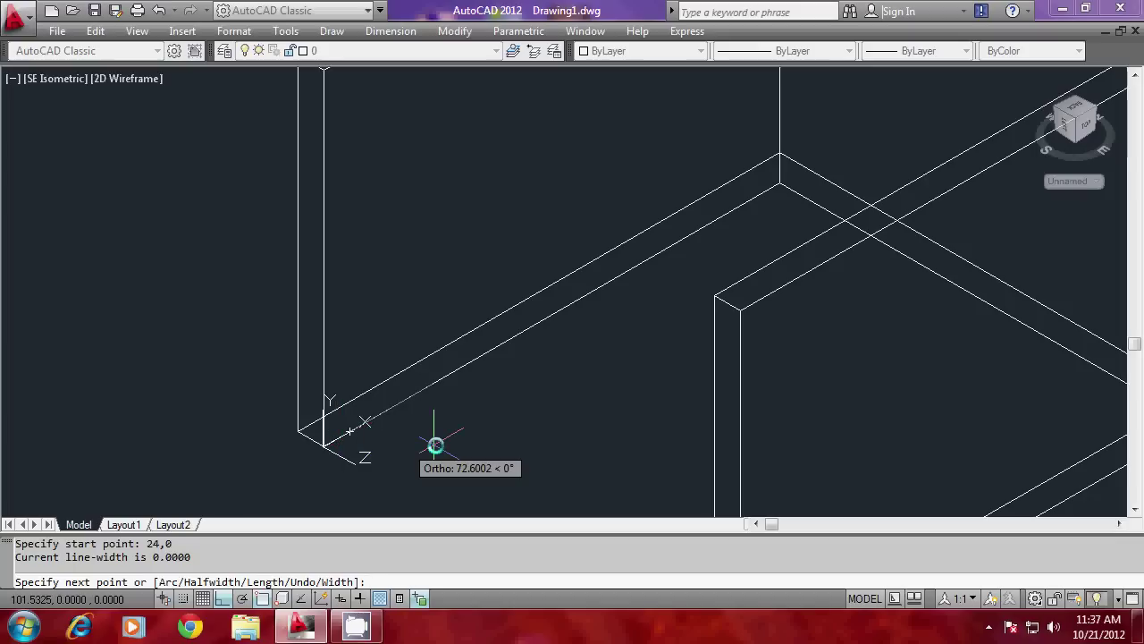
scroll(376, 415, down, 3)
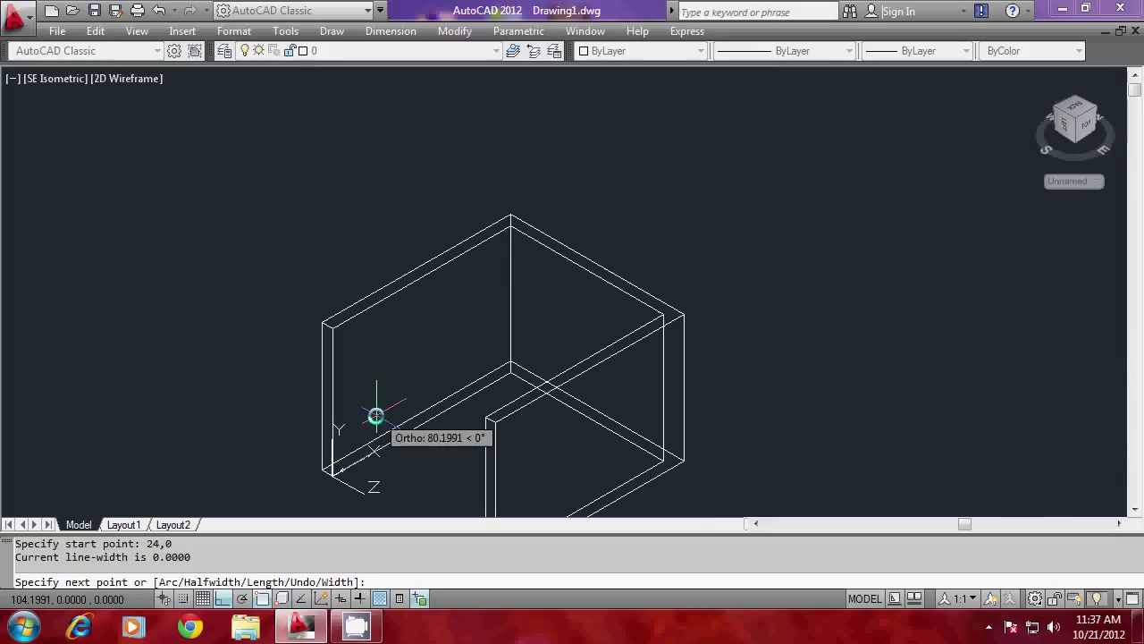
scroll(376, 416, up, 1)
text(210)
key(Return)
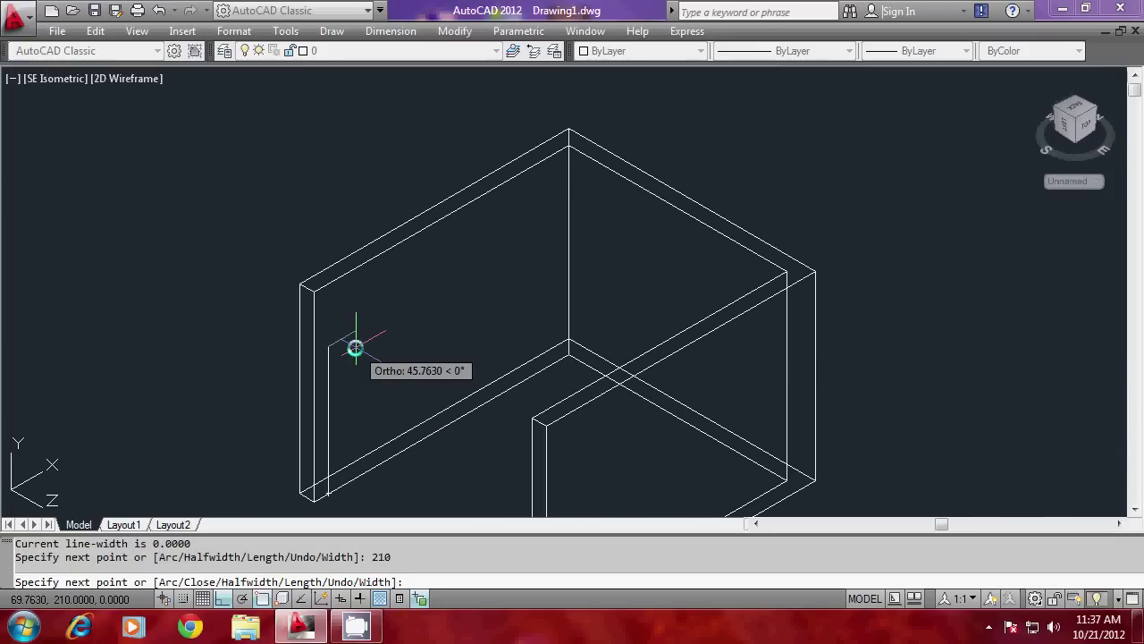
Complete the door outline with a 90 wide head and a 210 side down to the floor, and close the polyline
text(90)
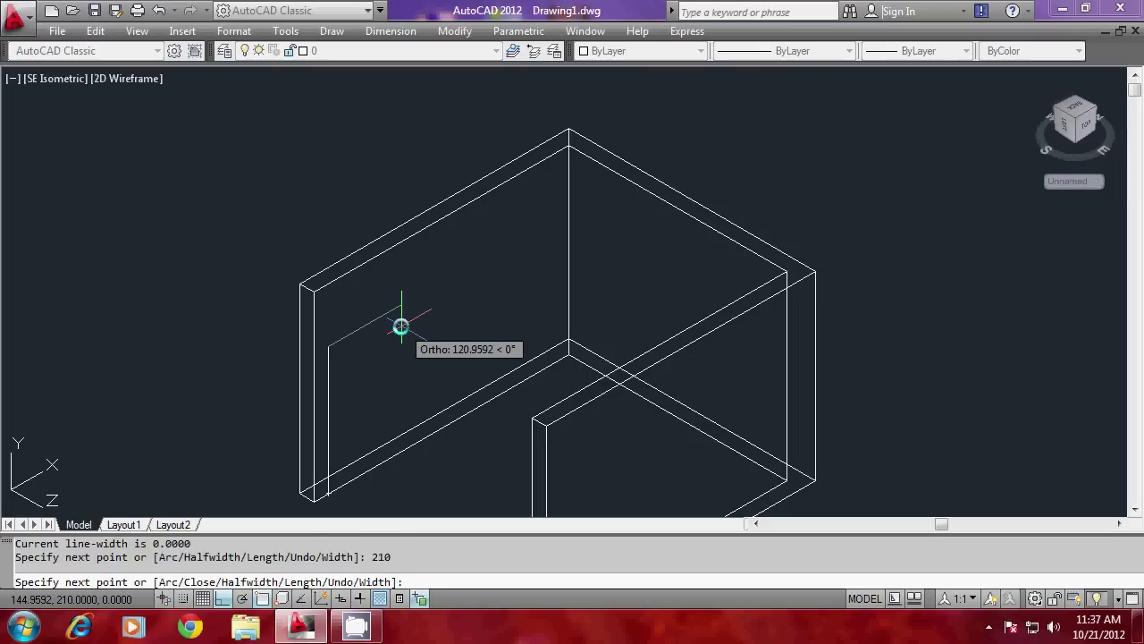
key(Return)
text(210)
key(Return)
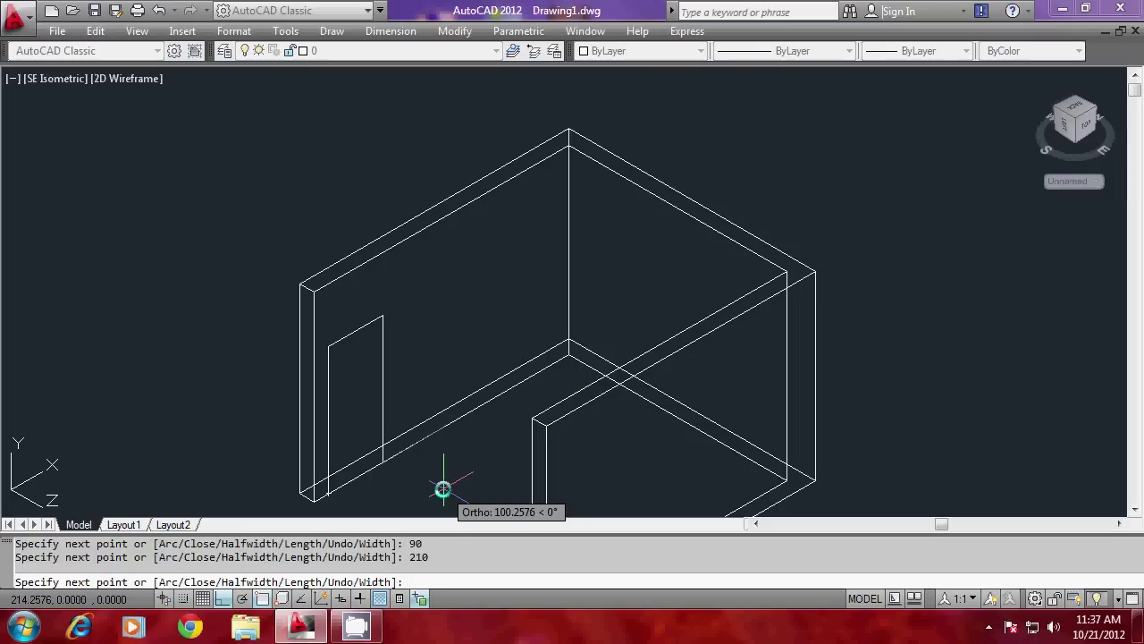
text(C)
key(Return)
Extrude the closed door outline backward through the full thickness of the left wall
text(EX)
key(Return)
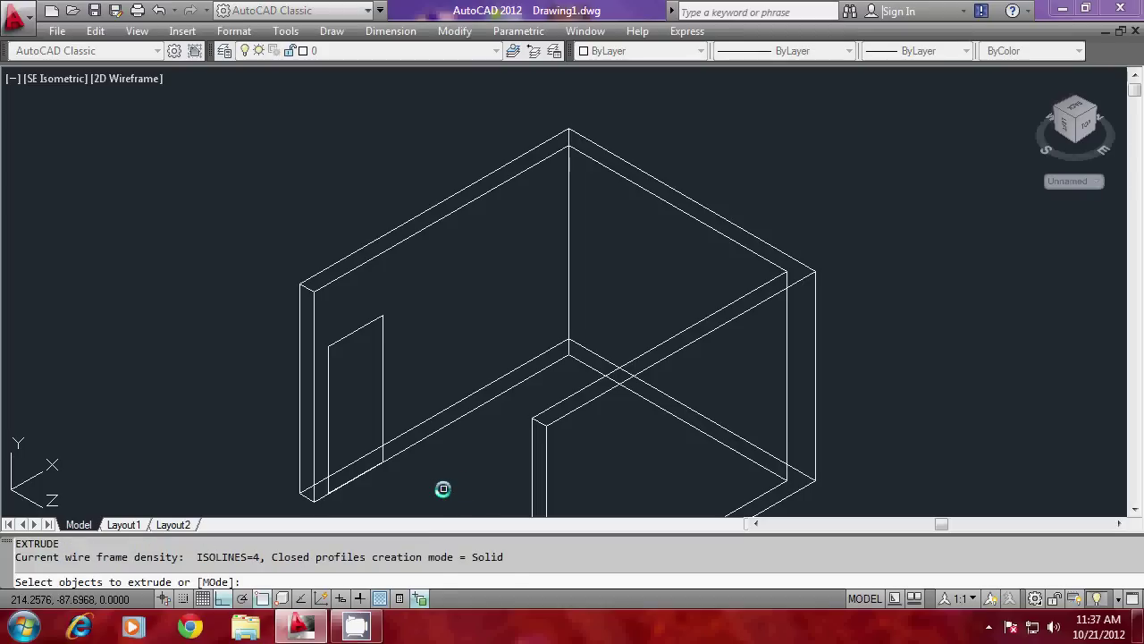
click(443, 488)
key(Return)
text(-2)
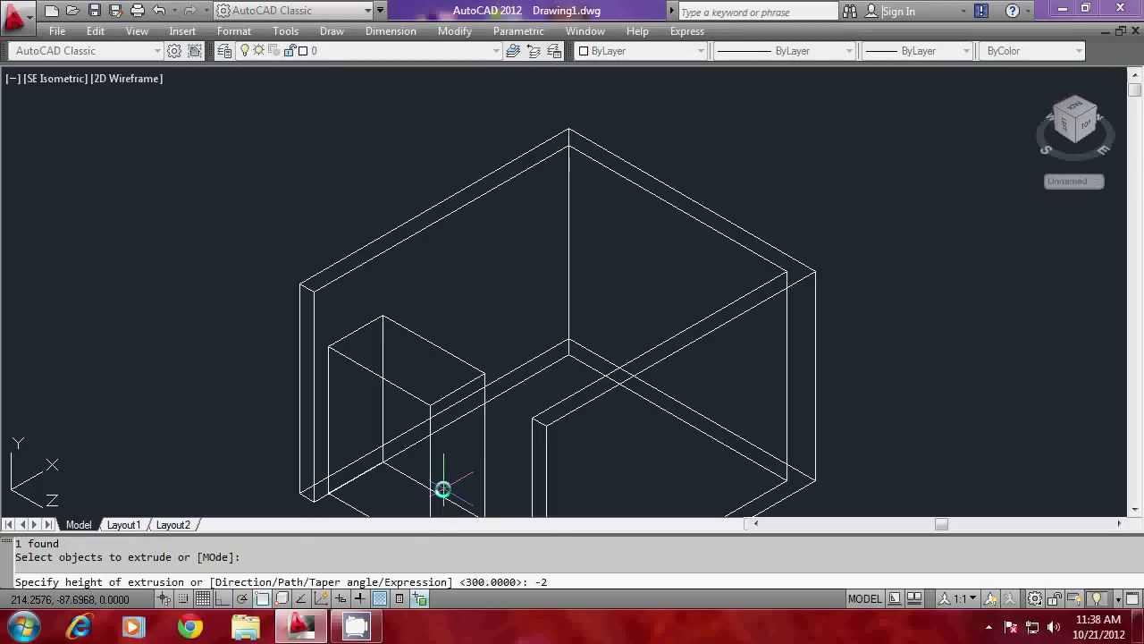
key(Return)
key(Escape)
key(Escape)
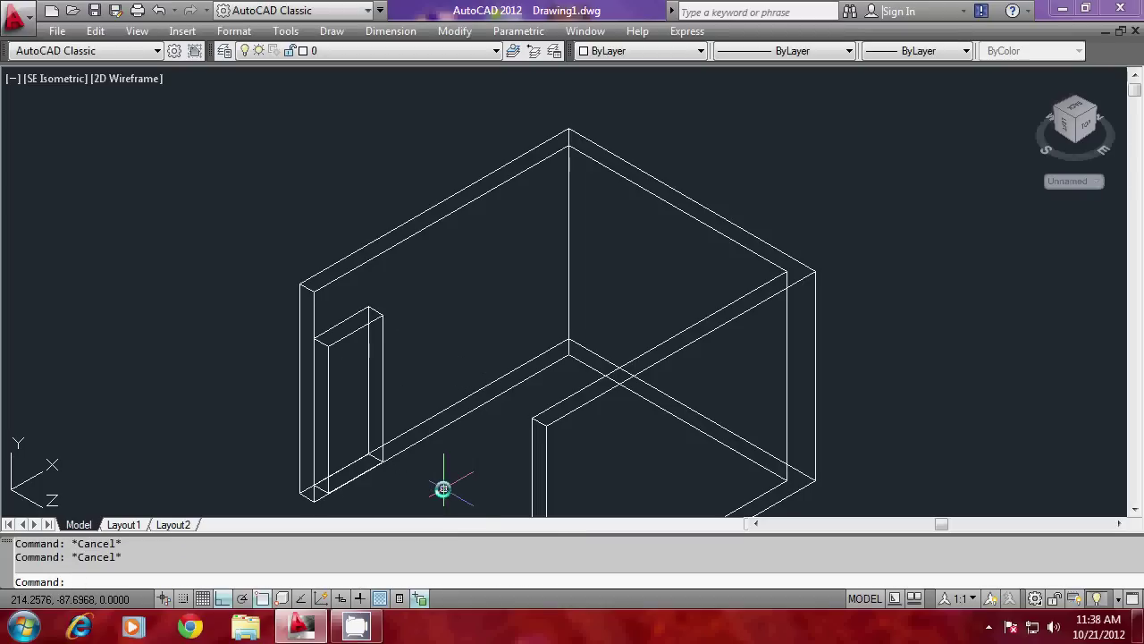
Subtract the extruded door solid from the room walls to cut the door opening
text(SU)
key(Return)
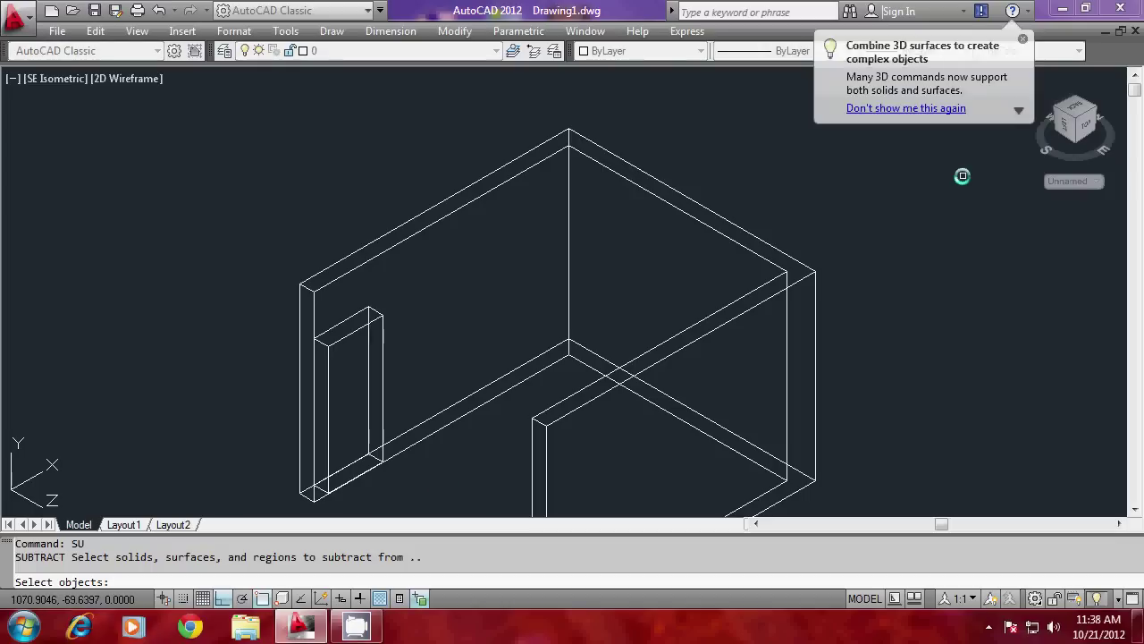
click(380, 254)
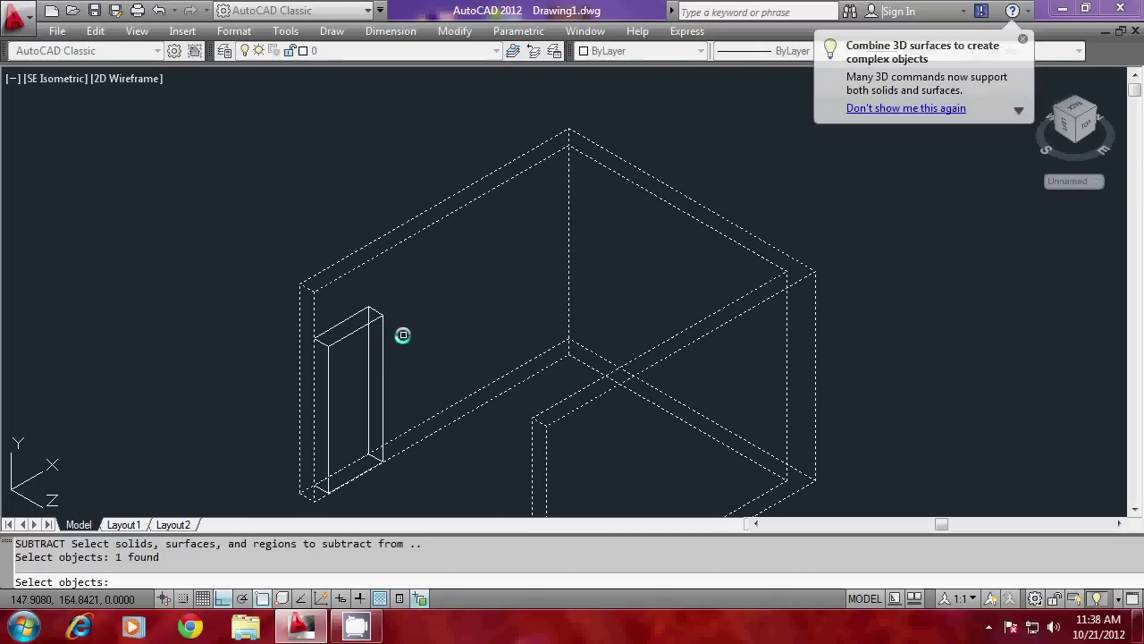
key(Return)
click(378, 319)
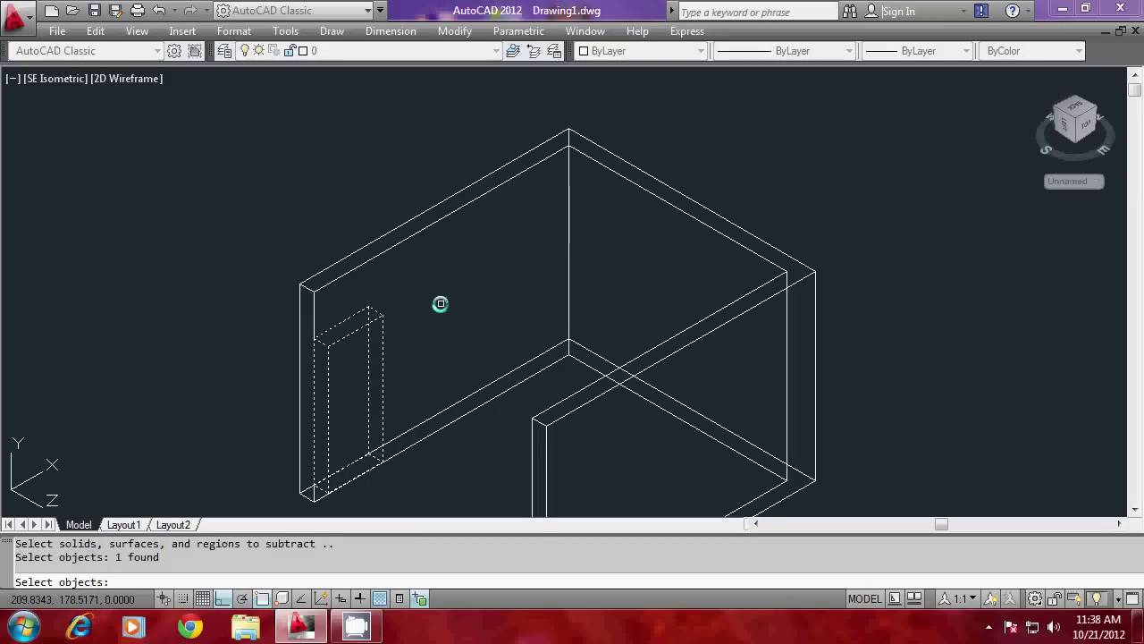
key(Return)
scroll(387, 296, down, 2)
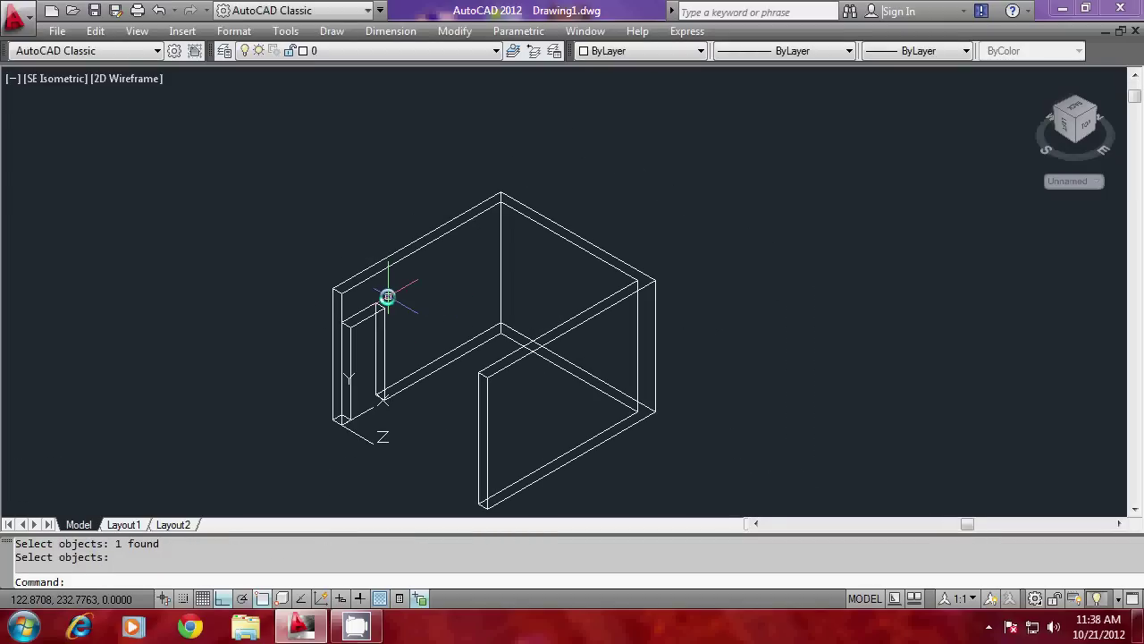
scroll(402, 349, up, 2)
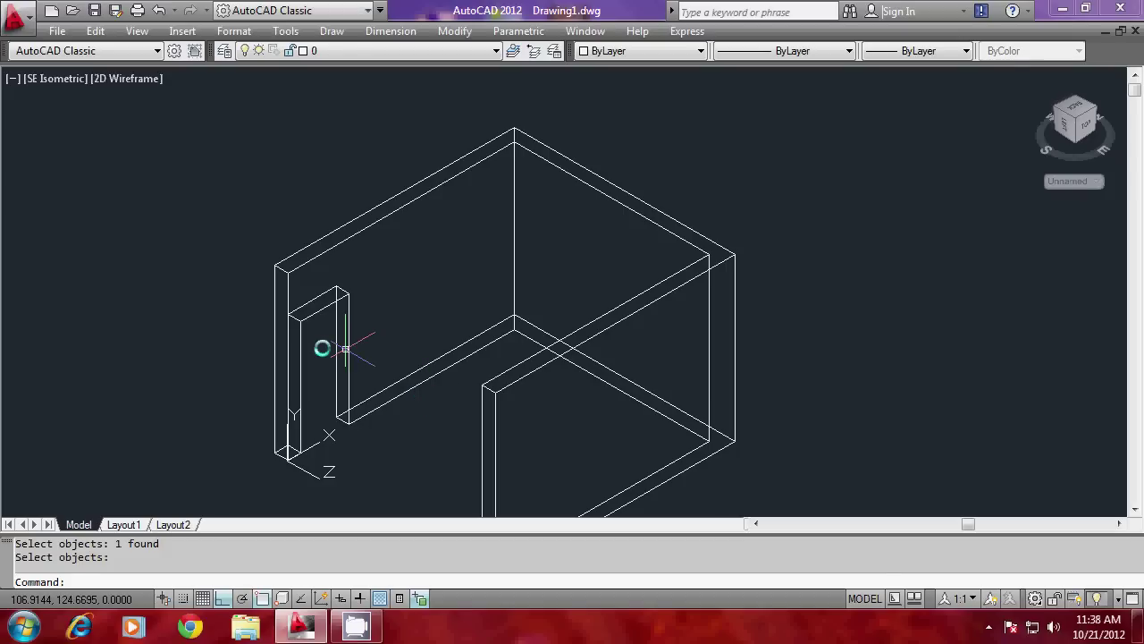
click(567, 276)
key(Escape)
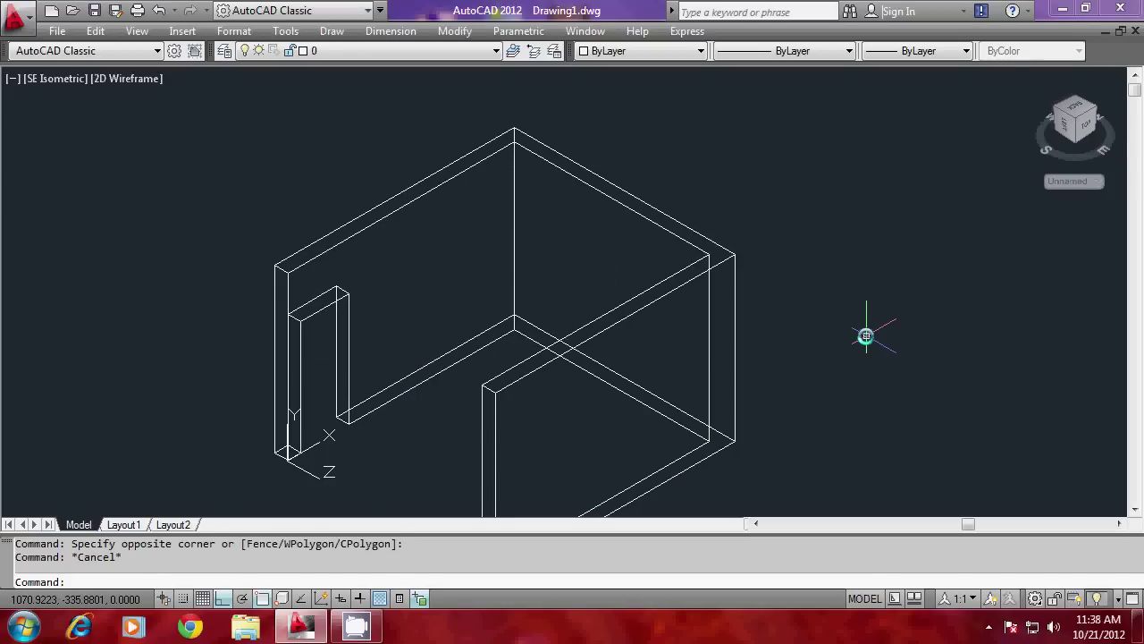
Set a three-point UCS on the back wall's inner face, origin at the inner bottom corner, X along the base and Y upward
text(ucs)
key(Return)
text(3)
key(Return)
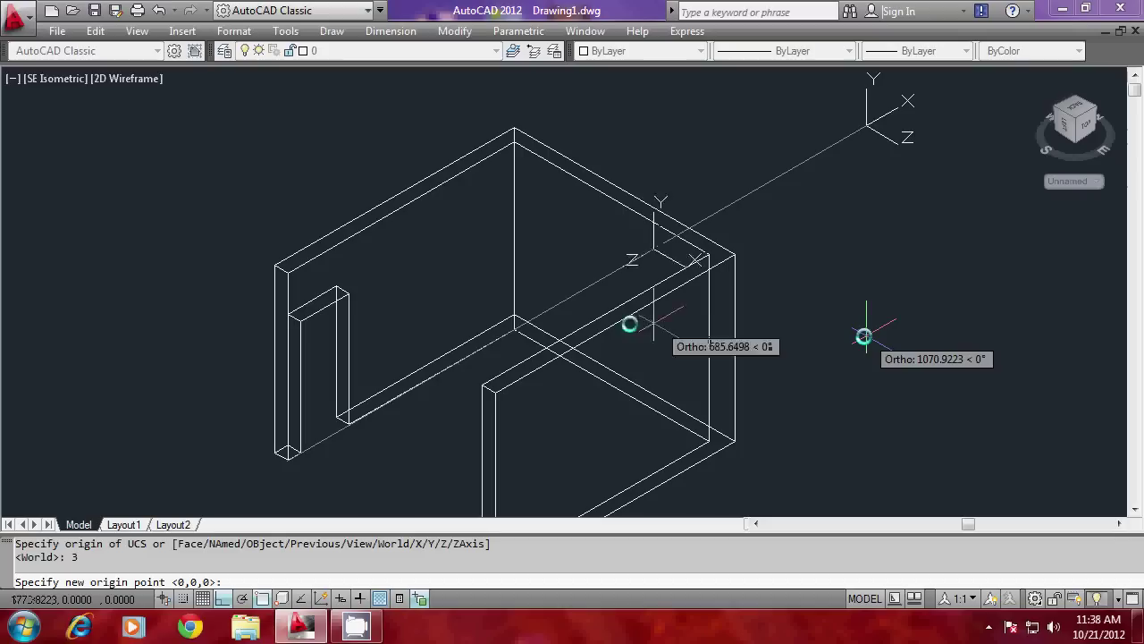
click(530, 327)
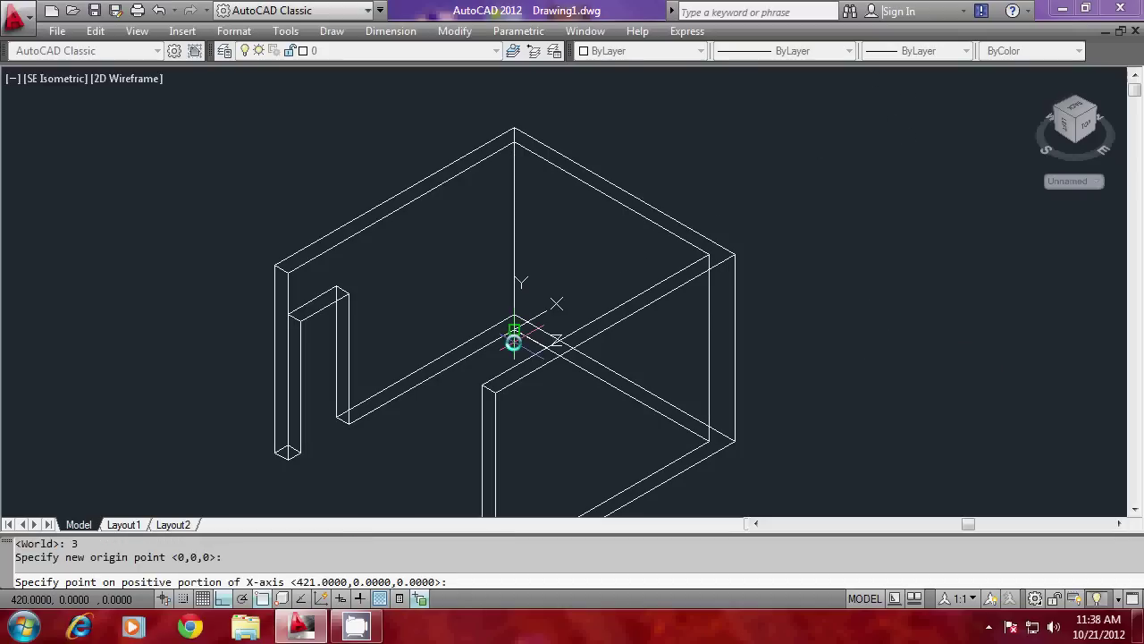
click(658, 421)
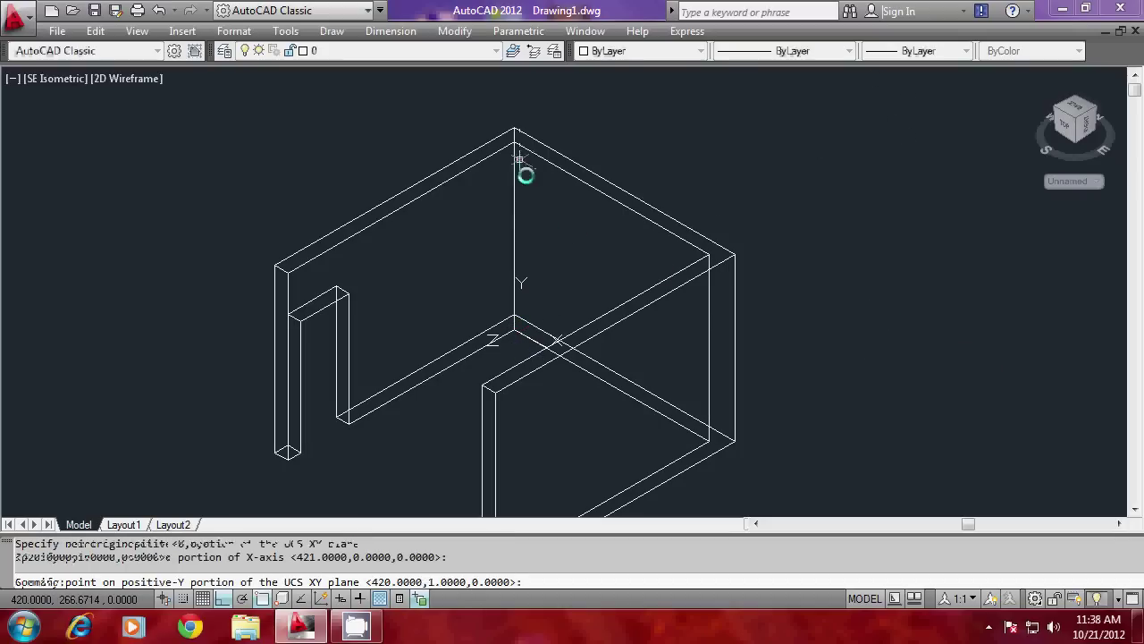
key(Escape)
key(Escape)
text(RECF)
key(Escape)
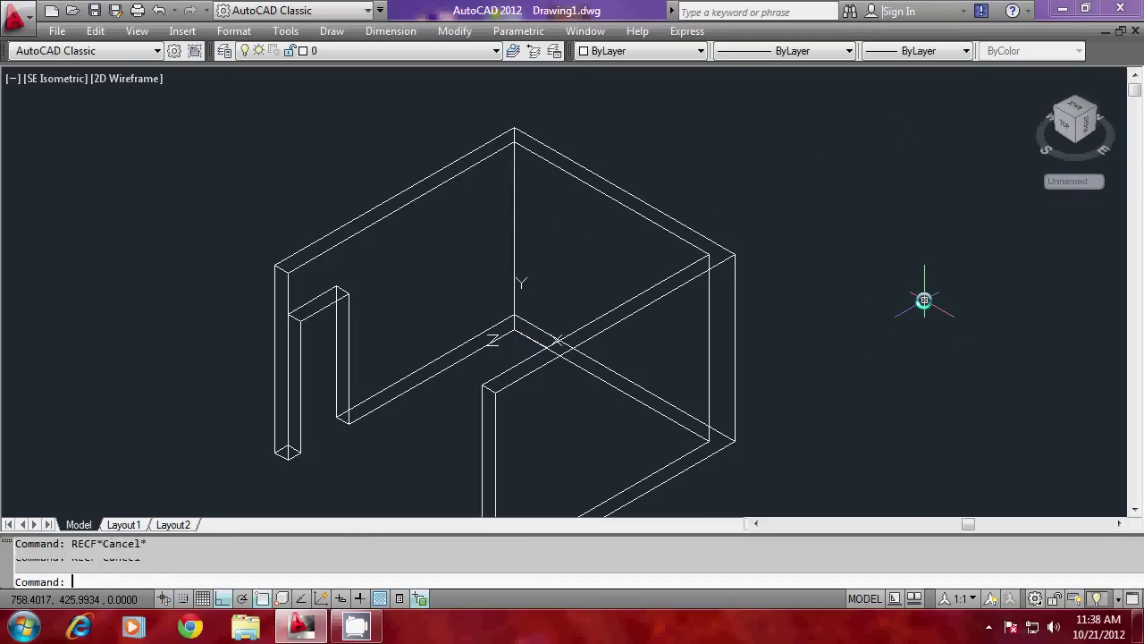
key(Escape)
Draw a rectangle of 150 by 100 in the empty space outside the room, using relative coordinates for the opposite corner
text(REC)
key(Return)
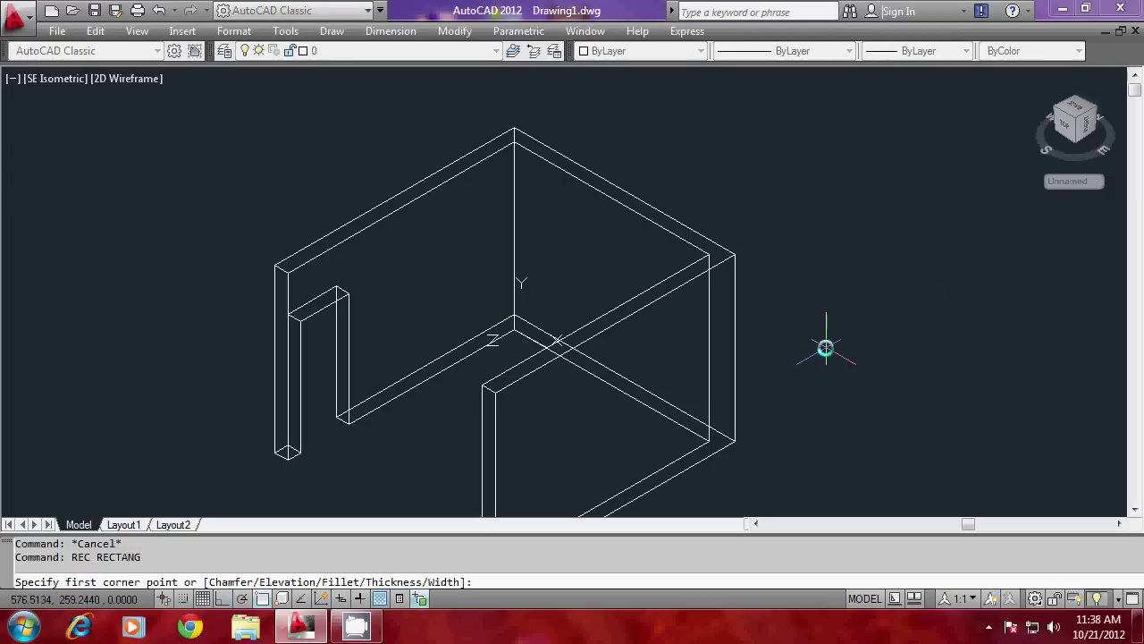
click(825, 348)
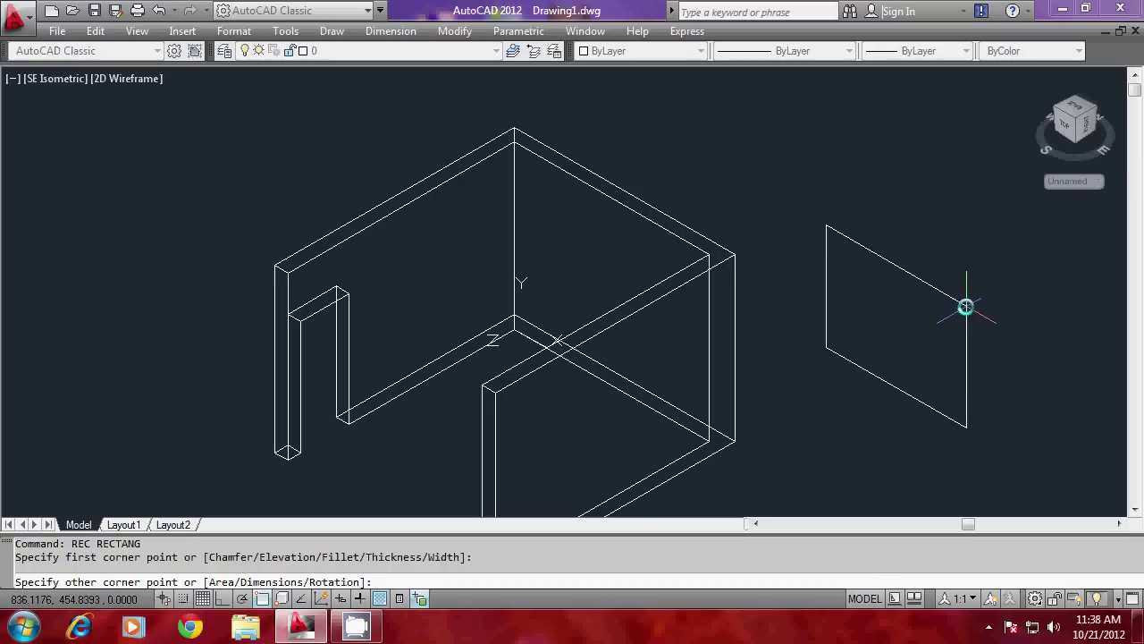
text(@150,100)
key(Return)
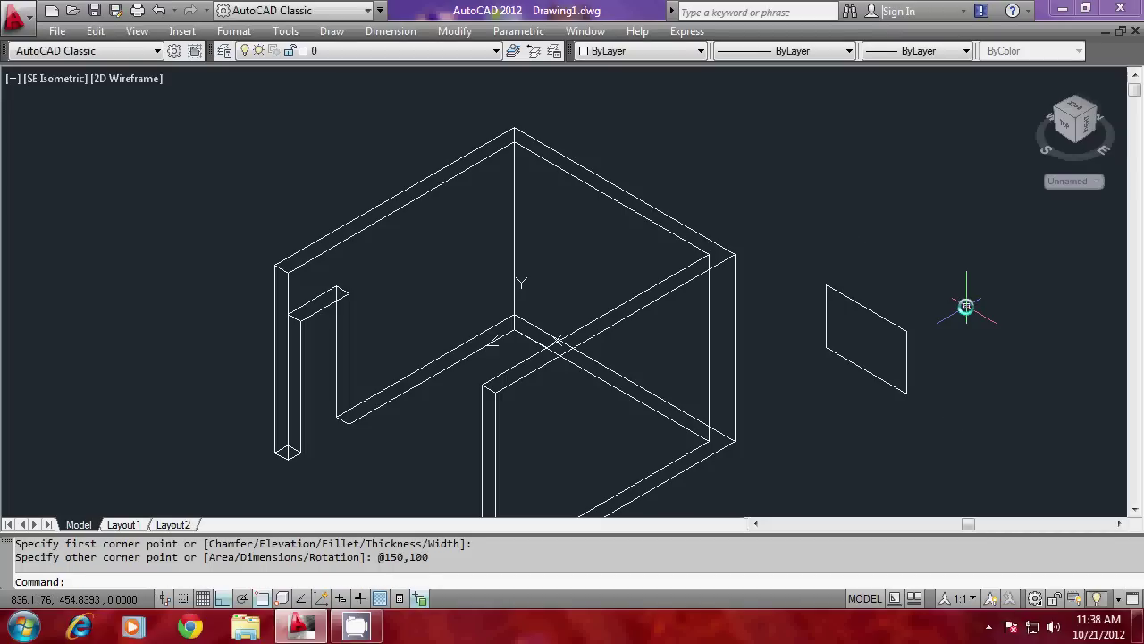
Move the 150 by 100 rectangle from its top edge midpoint to the midpoint of the back wall's inner top edge
scroll(883, 338, up, 2)
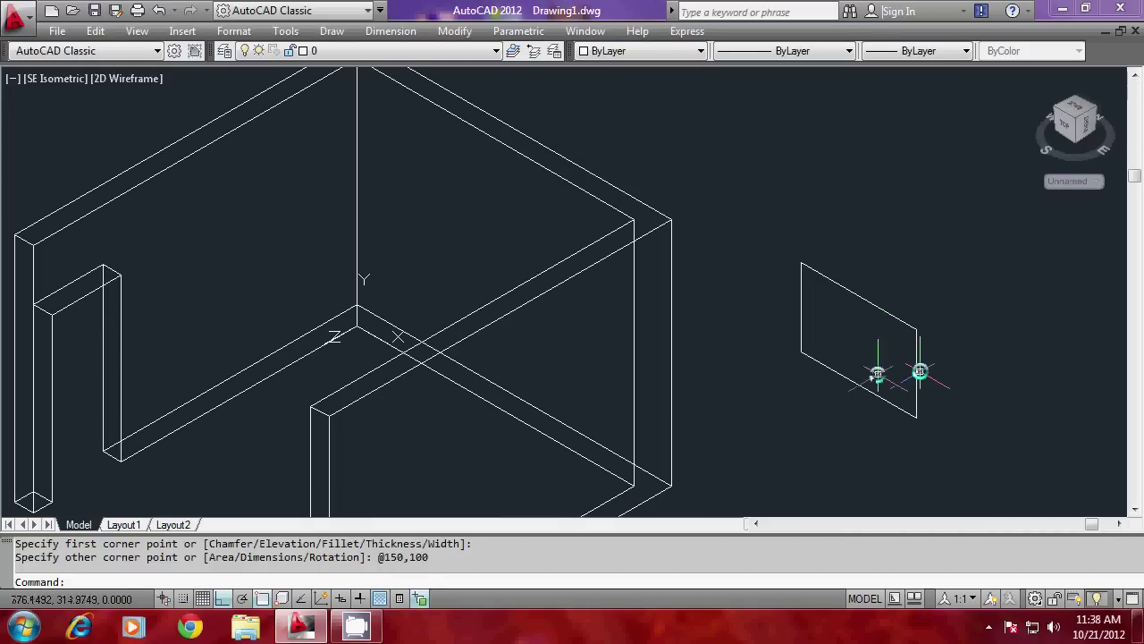
text(move)
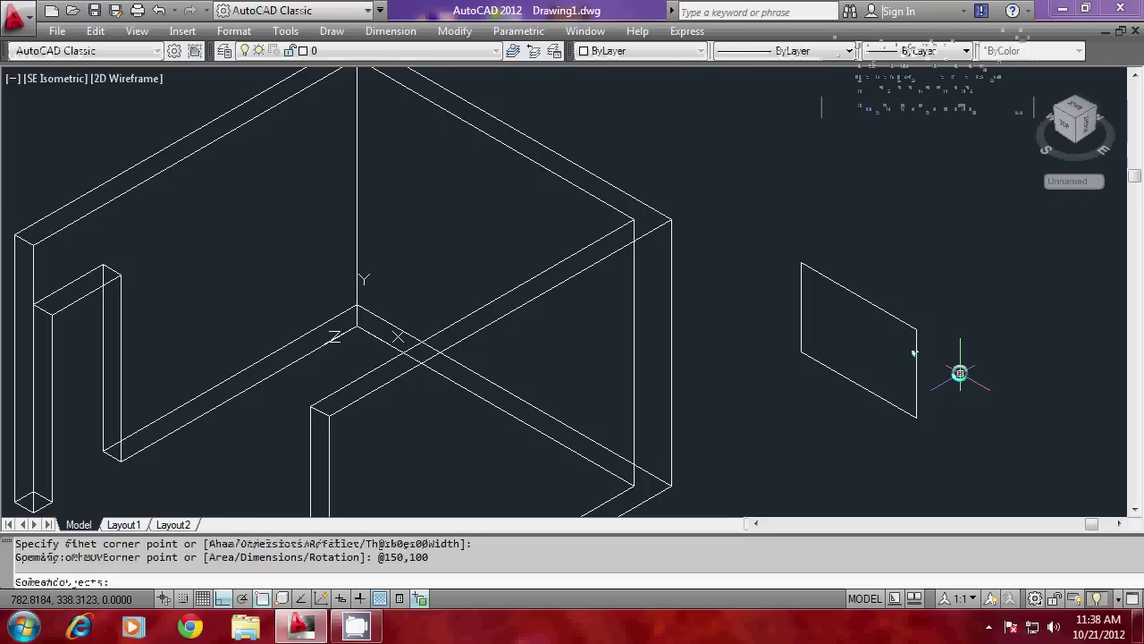
key(Return)
click(917, 349)
key(Return)
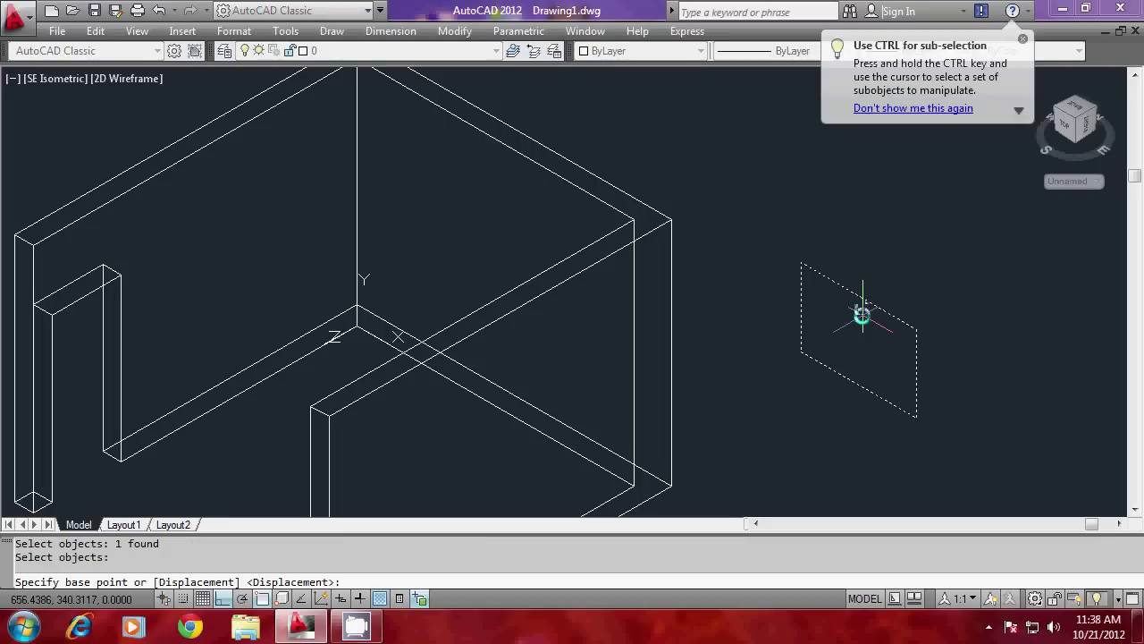
click(862, 308)
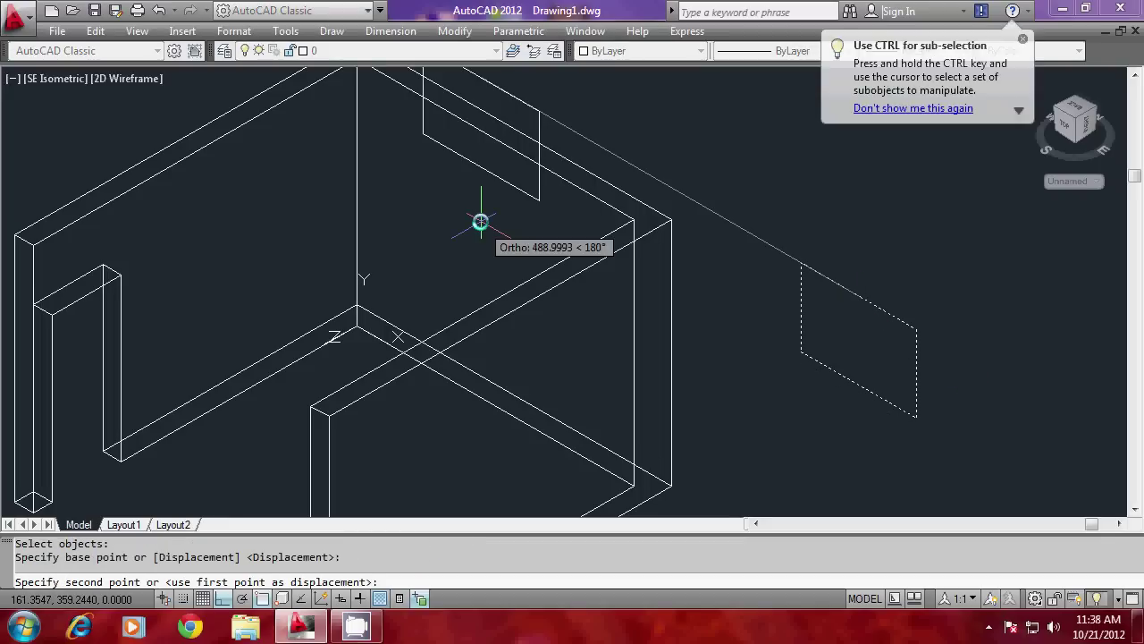
click(516, 152)
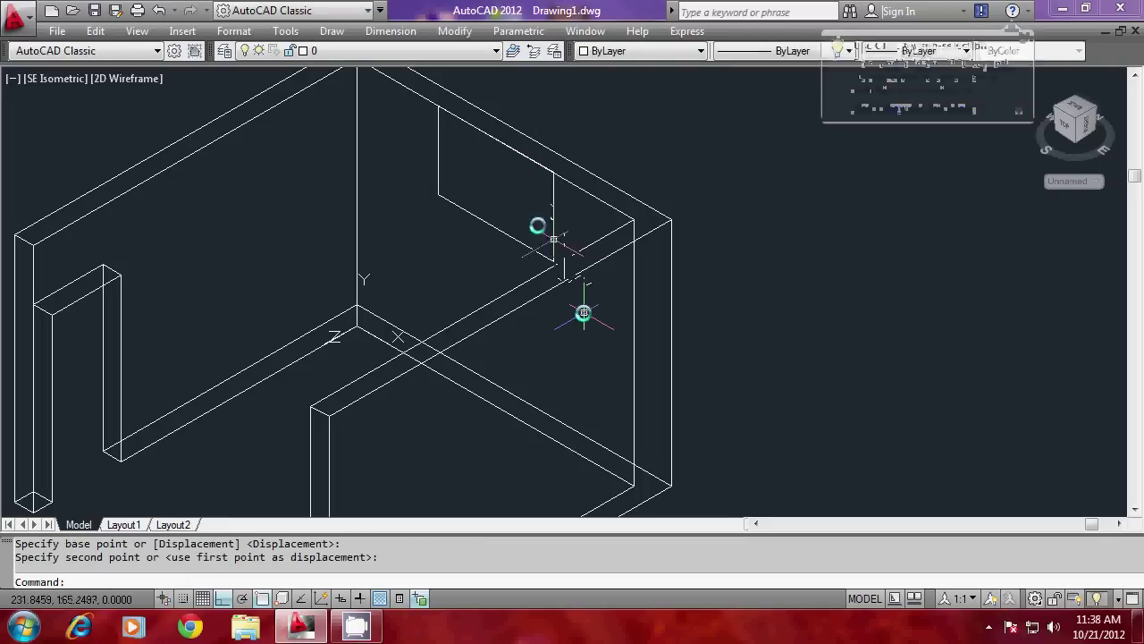
Move the rectangle on the back wall straight down by 90 units
scroll(582, 317, down, 1)
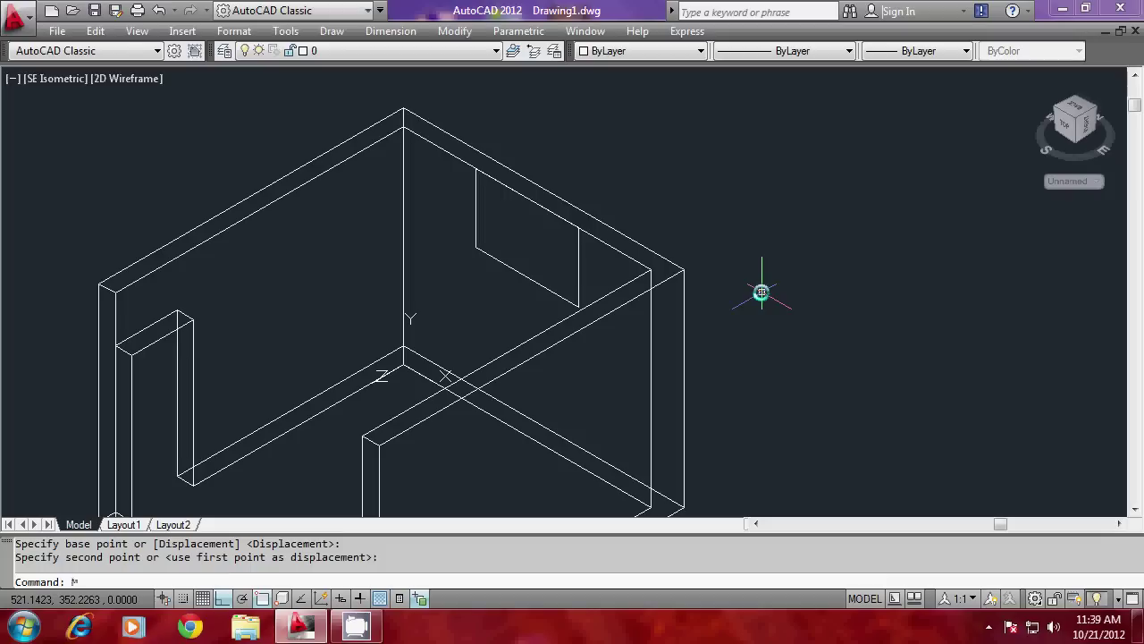
text(m)
key(Return)
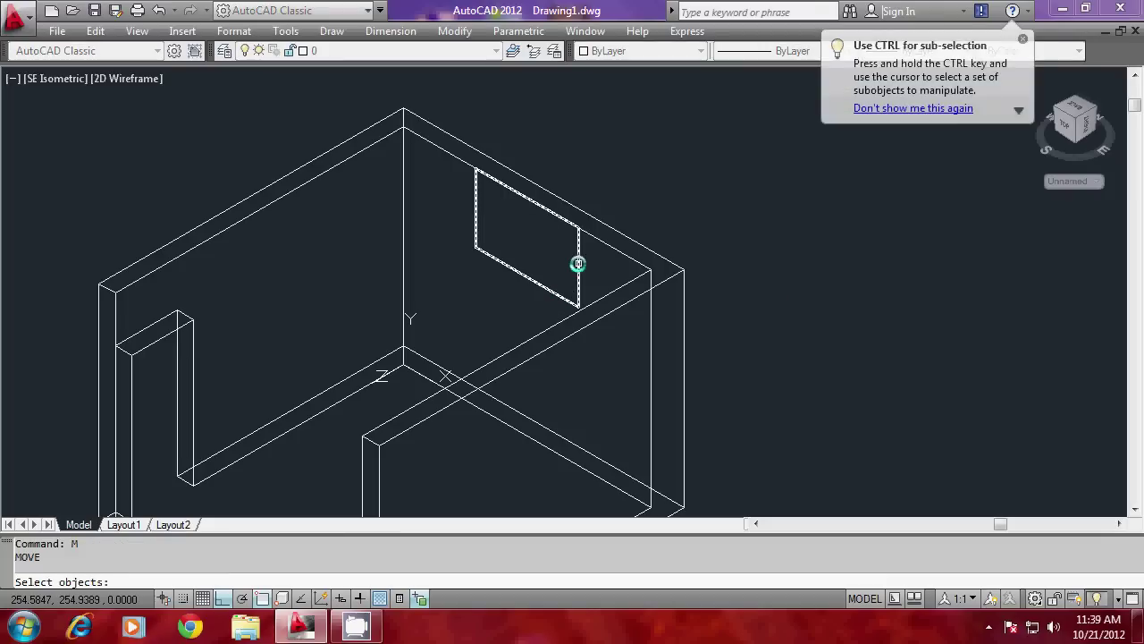
click(578, 264)
key(Return)
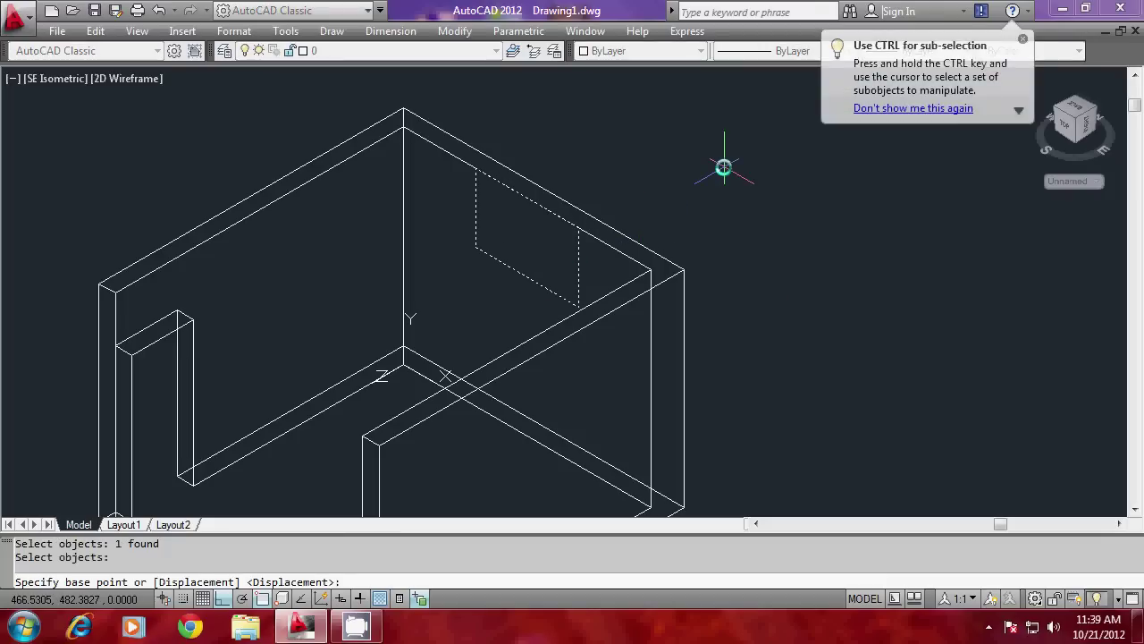
click(724, 168)
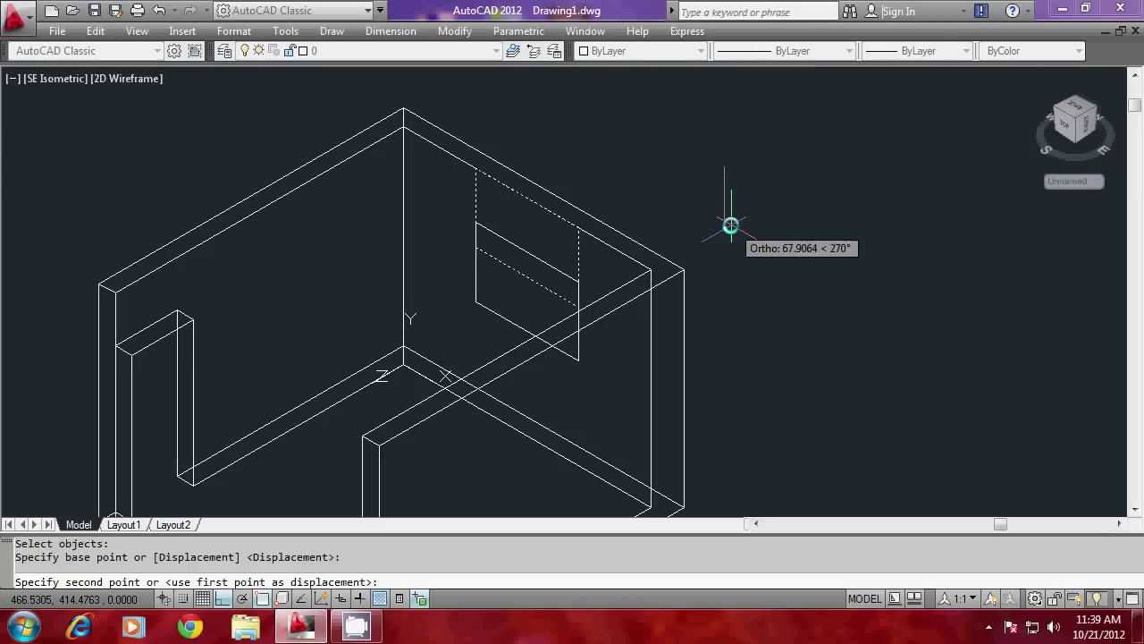
text(90)
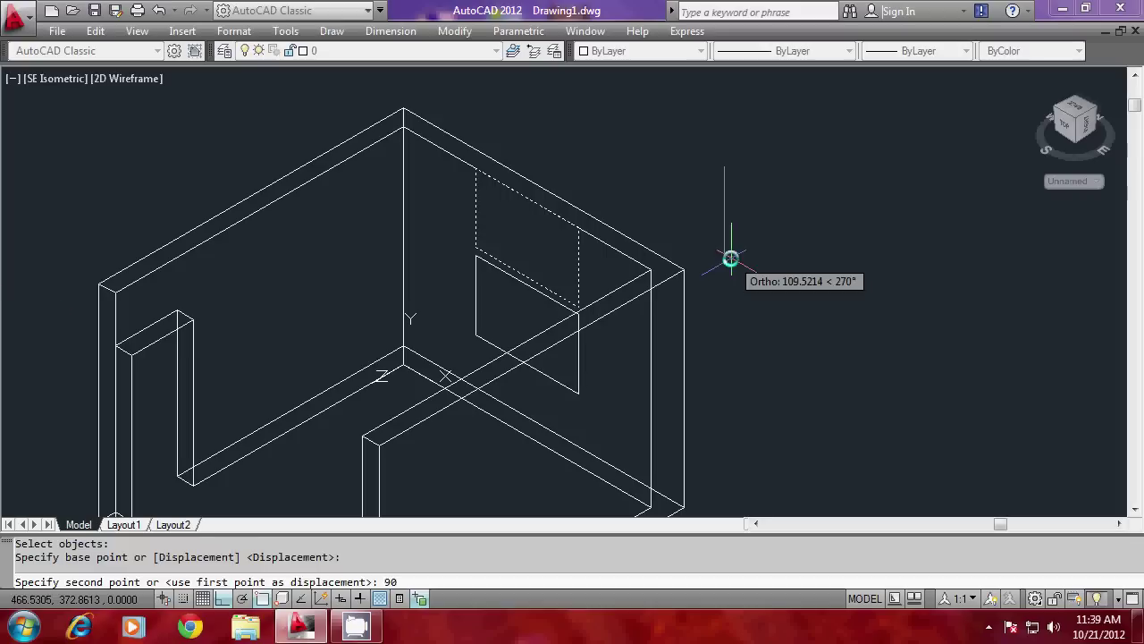
key(Return)
Extrude the window rectangle by -24 through the thickness of the back wall
text(ext)
key(Return)
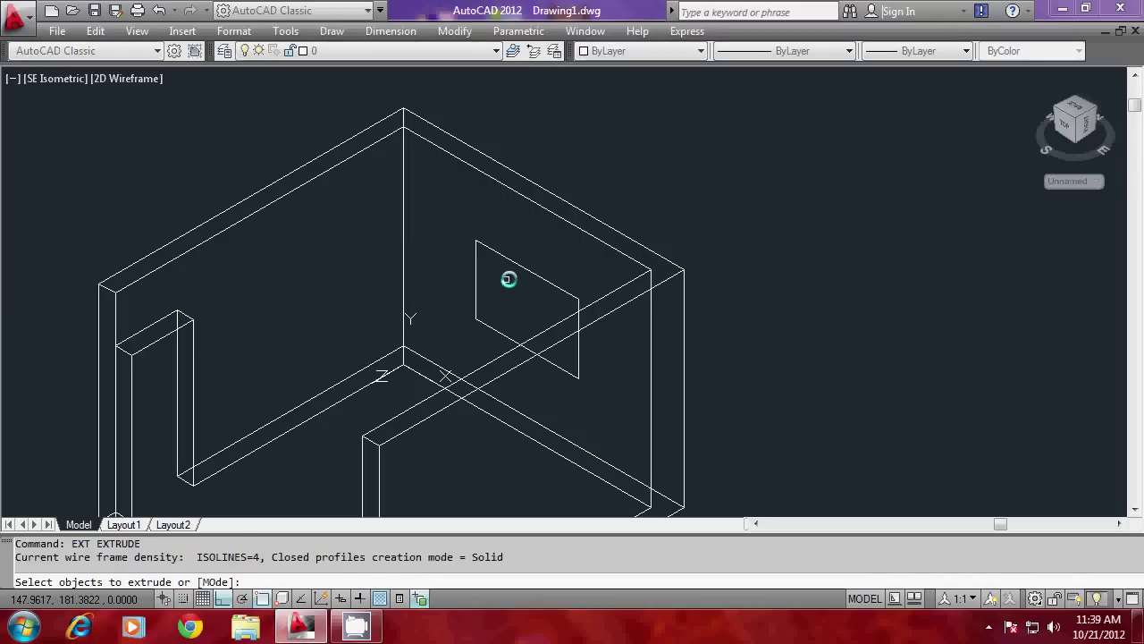
drag(507, 279, 500, 271)
key(Return)
text(-2)
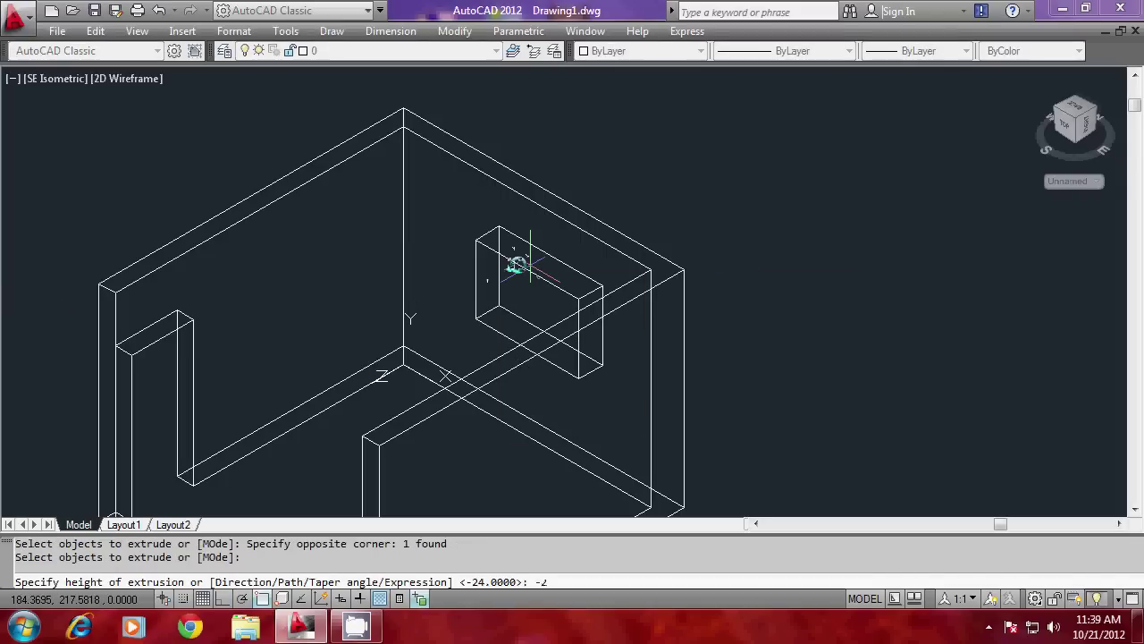
text(4)
key(Return)
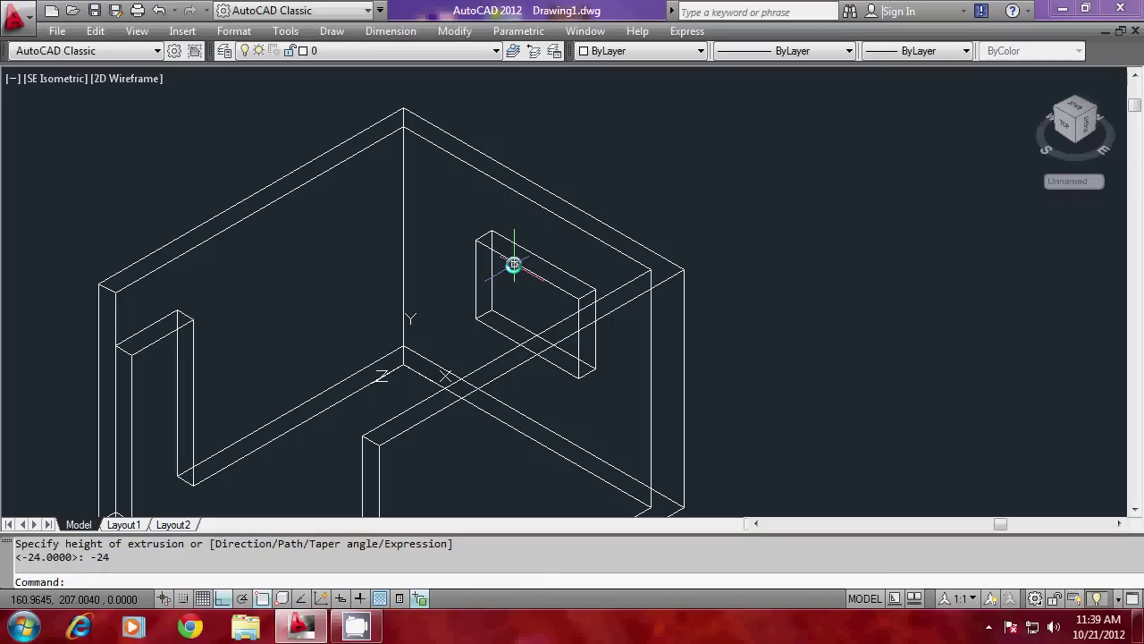
Subtract the extruded window block from the room walls to cut the window opening
key(Escape)
key(Escape)
text(SU)
key(Return)
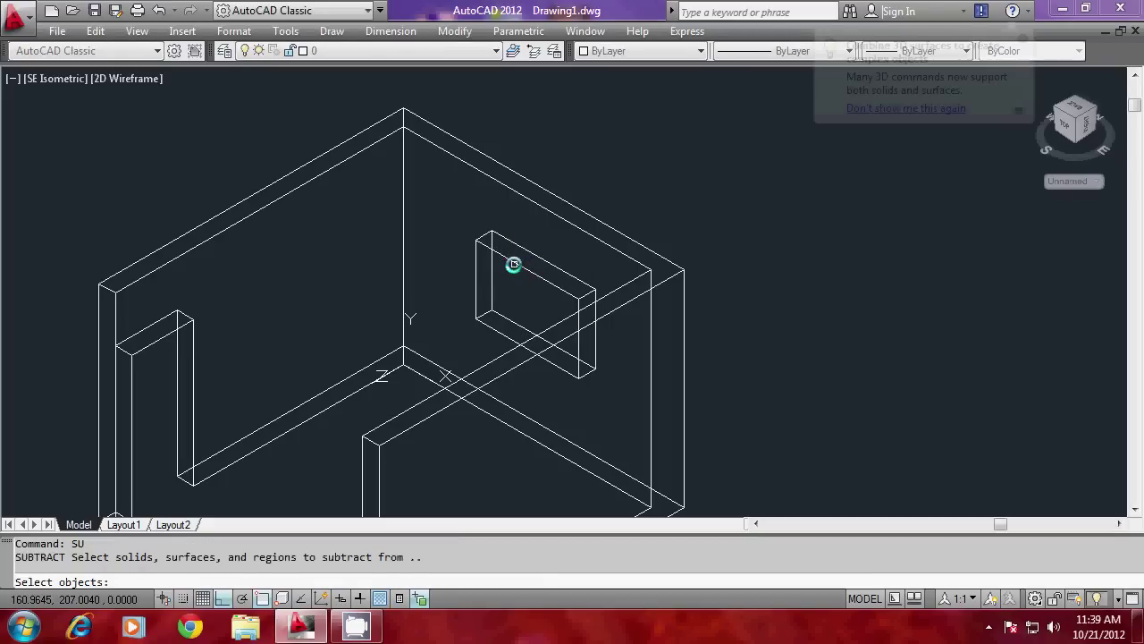
click(578, 228)
key(Return)
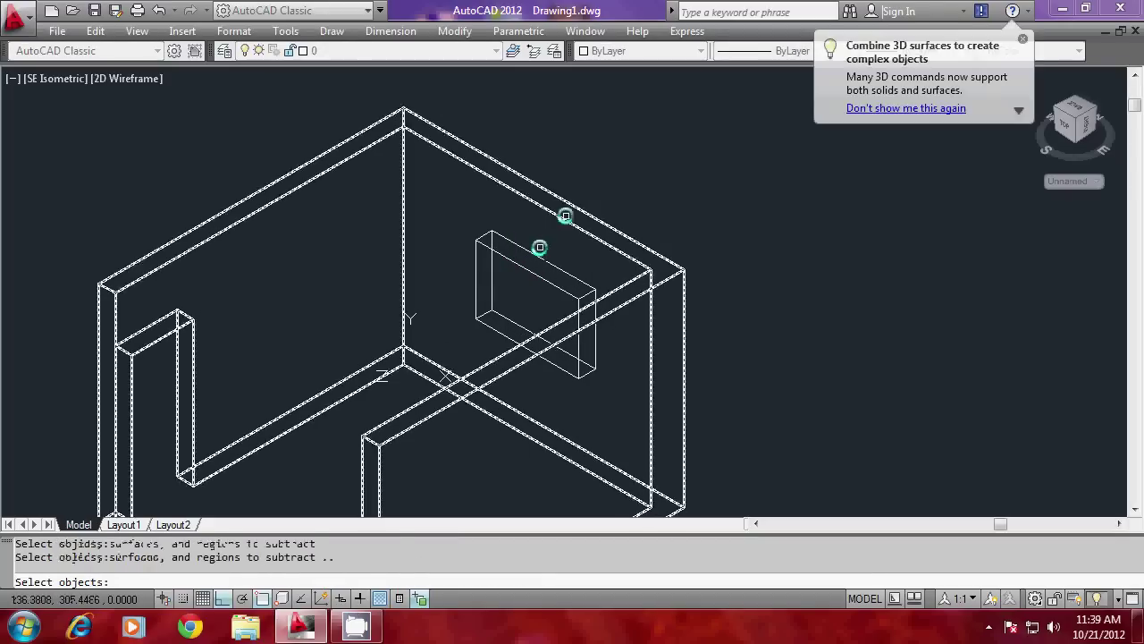
click(539, 248)
key(Return)
Shade the model to examine the door and window openings, and return to the 2D wireframe display
scroll(558, 186, down, 2)
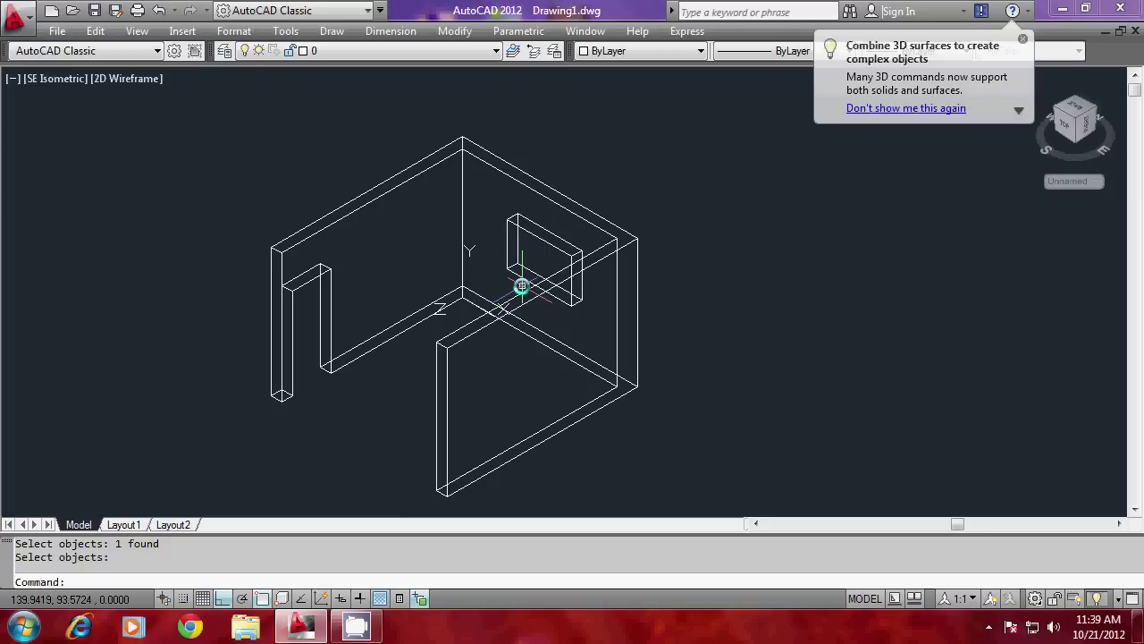
scroll(521, 286, up, 2)
text(H)
key(Escape)
text(SHADE)
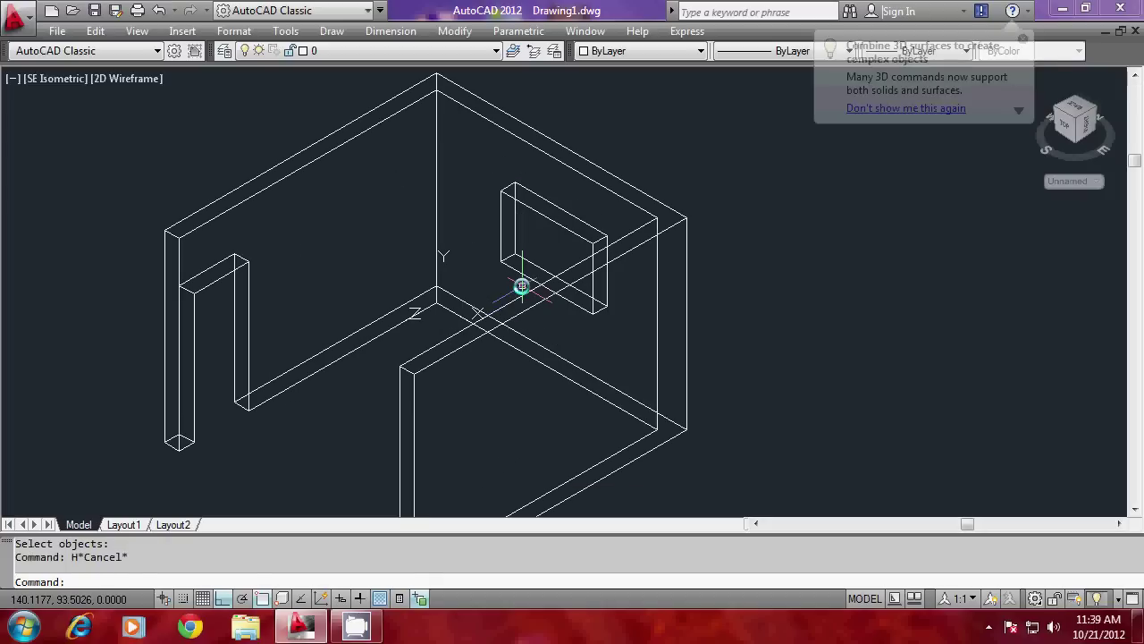
key(Return)
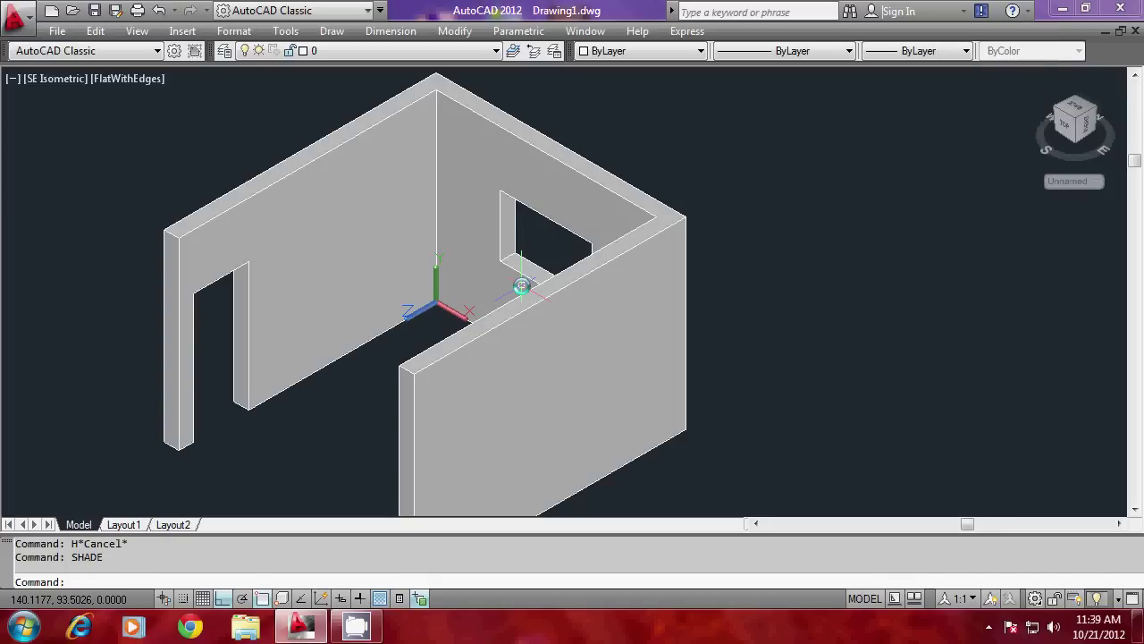
text(U)
key(Return)
key(Escape)
key(Escape)
scroll(380, 313, down, 2)
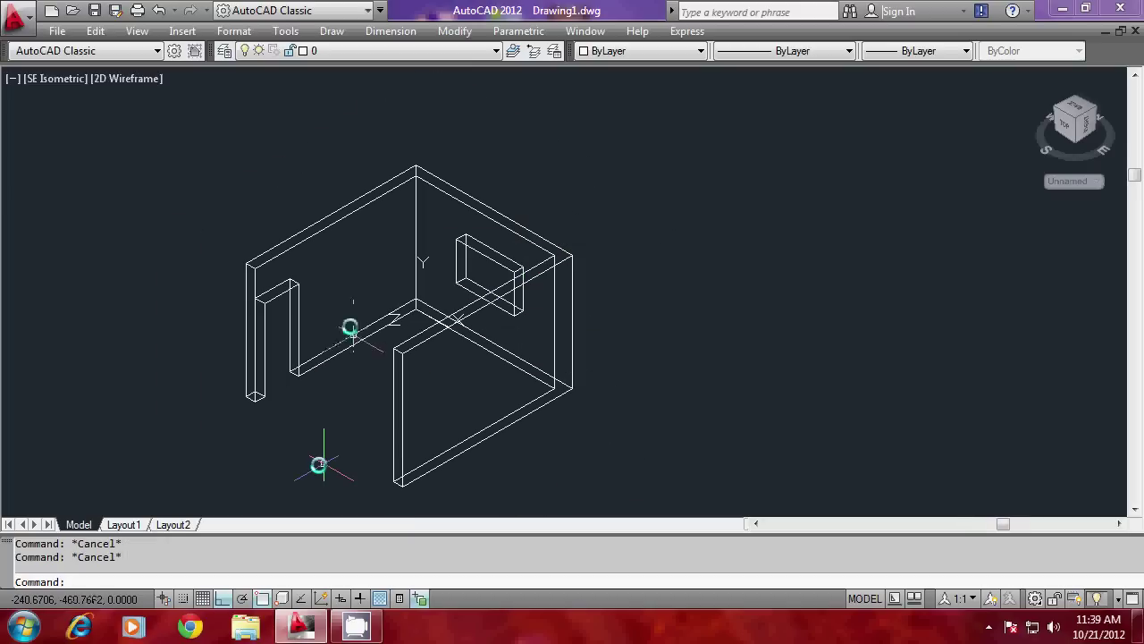
scroll(349, 320, up, 2)
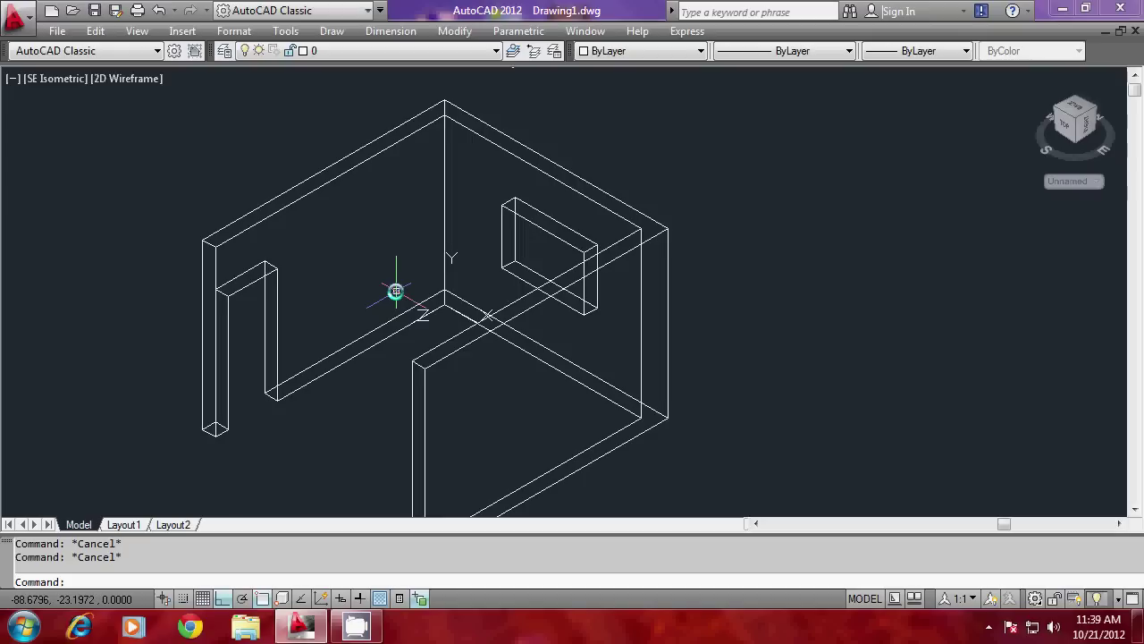
scroll(378, 334, up, 1)
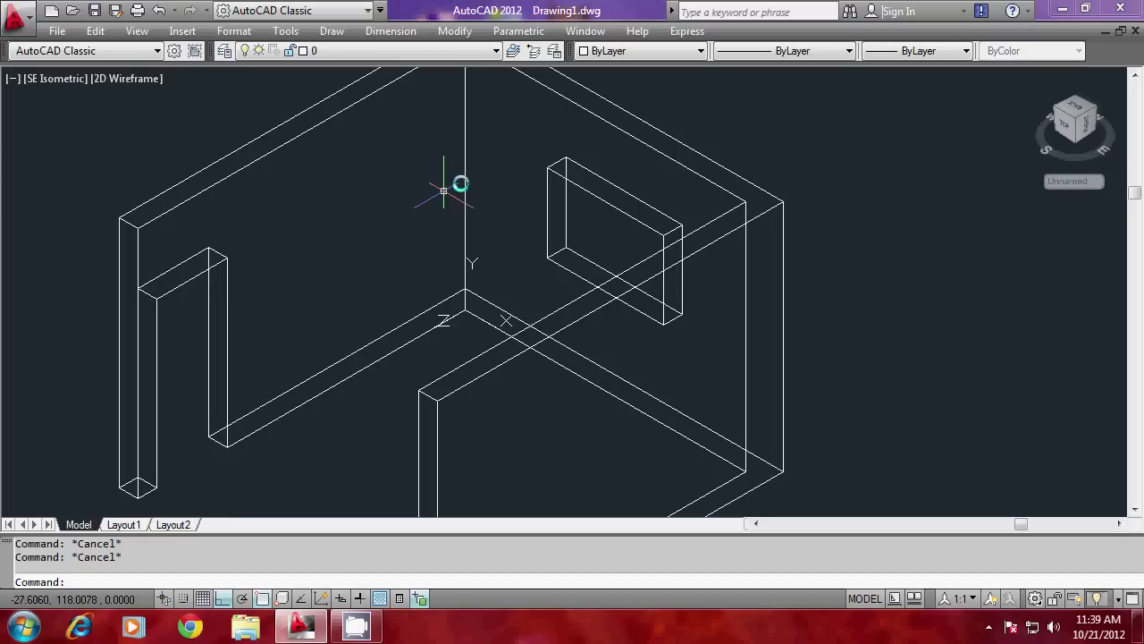
key(ctrl+a)
key(Escape)
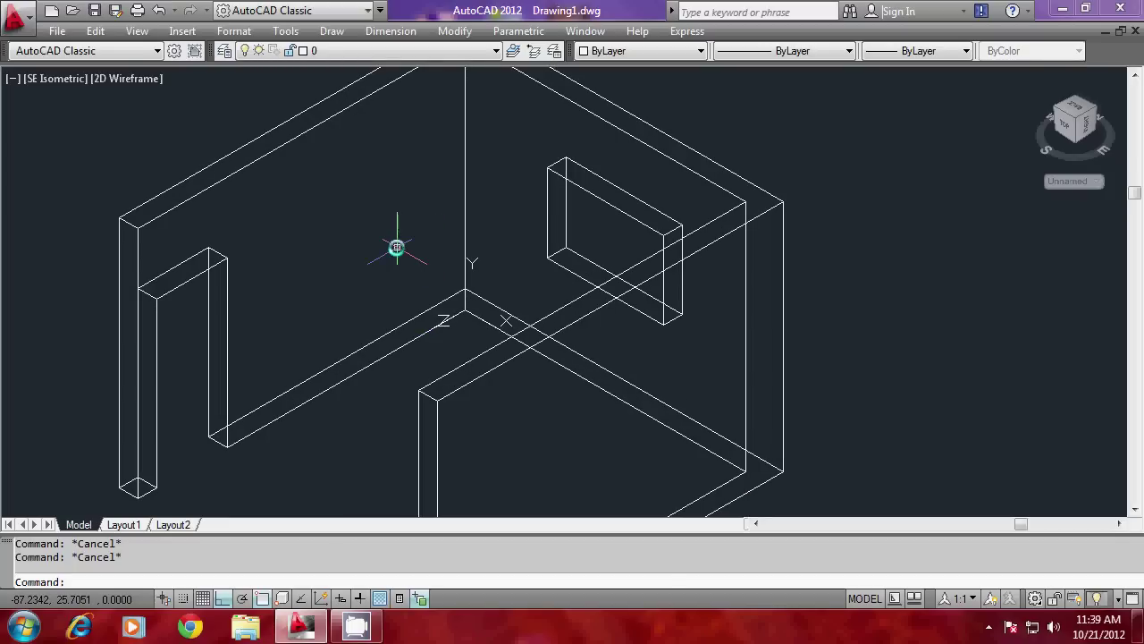
Create a new layer named BASE CABIN
text(LA)
key(Return)
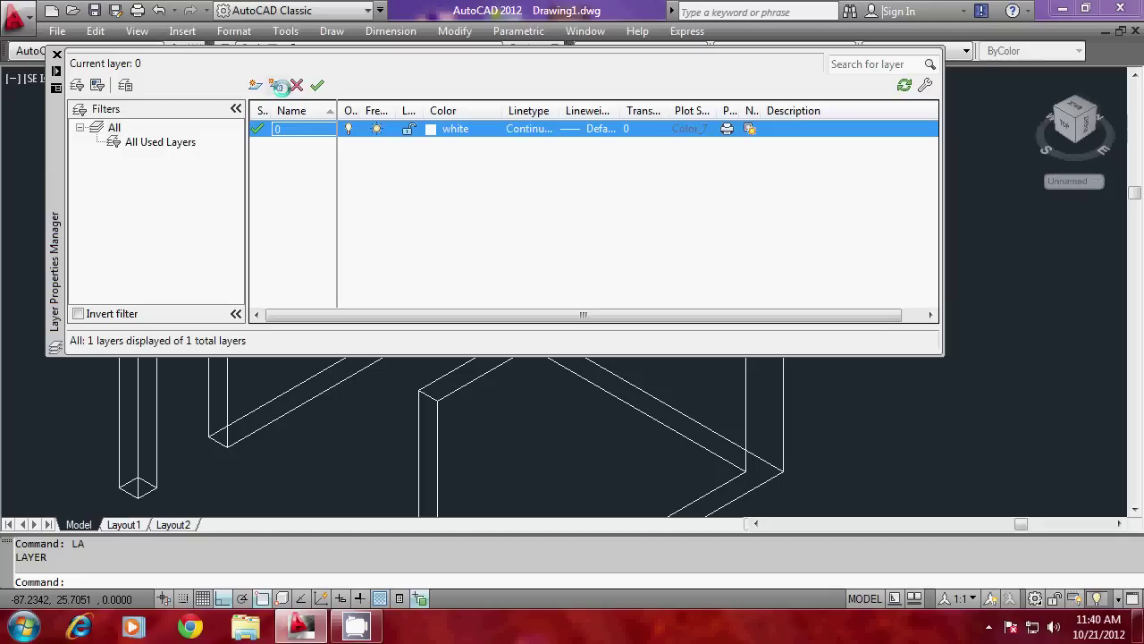
click(255, 85)
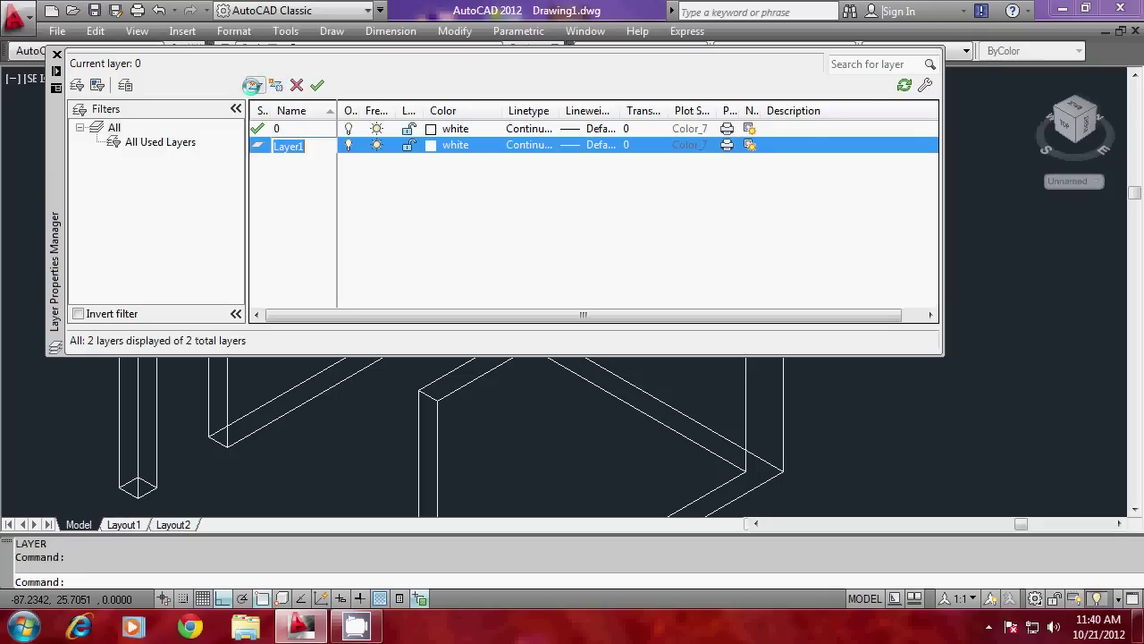
text(CA)
key(BackSpace)
key(BackSpace)
text(BASE CABO)
key(BackSpace)
text(IN)
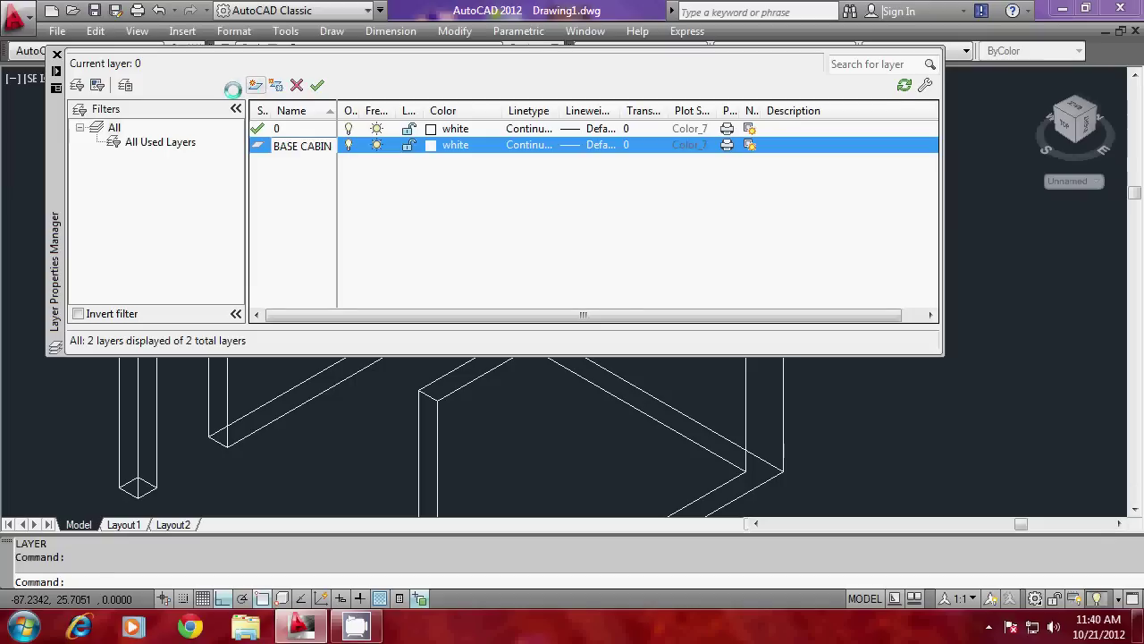
Assign index color 21 to the BASE CABIN layer, make it current, and close the layer manager
click(429, 145)
click(442, 267)
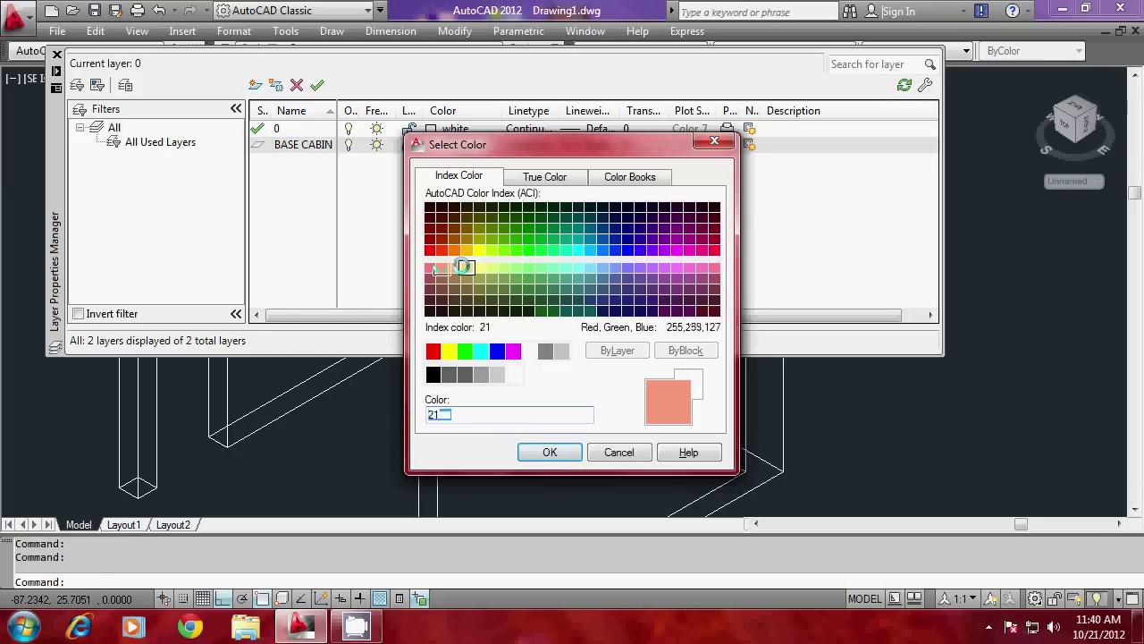
click(544, 450)
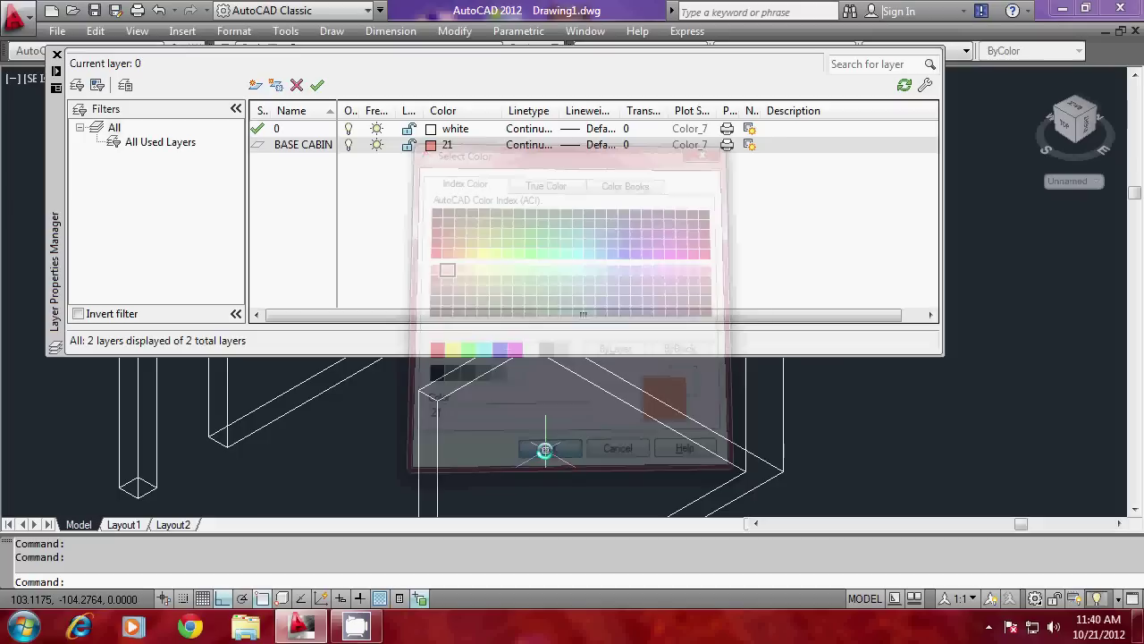
click(318, 85)
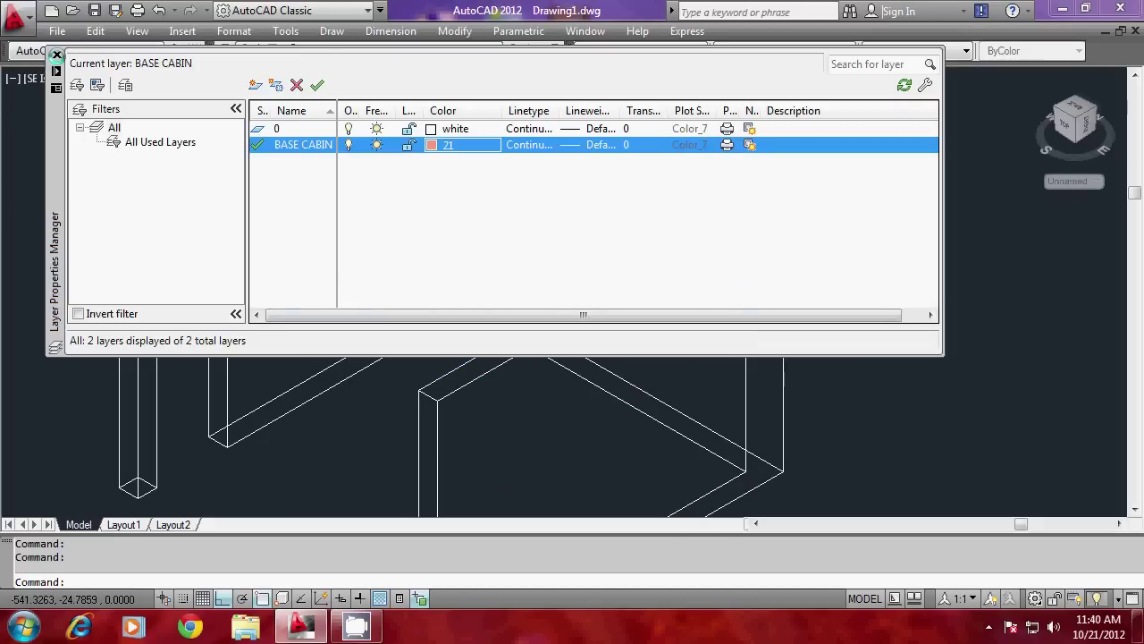
click(56, 55)
key(Escape)
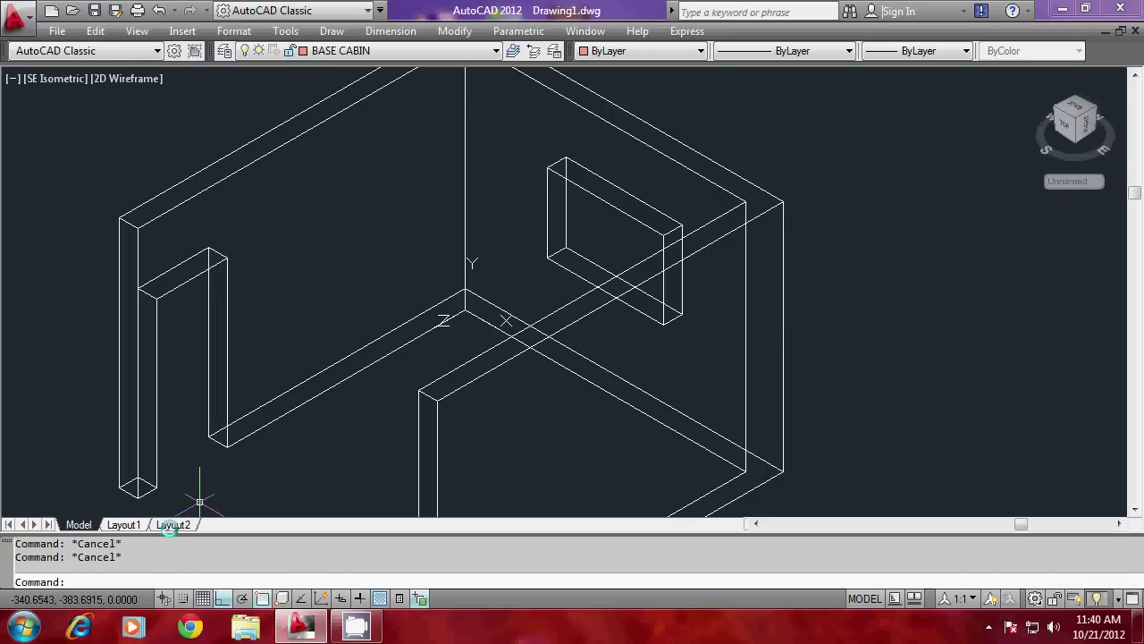
Reset the UCS to the World coordinate system
scroll(561, 313, down, 4)
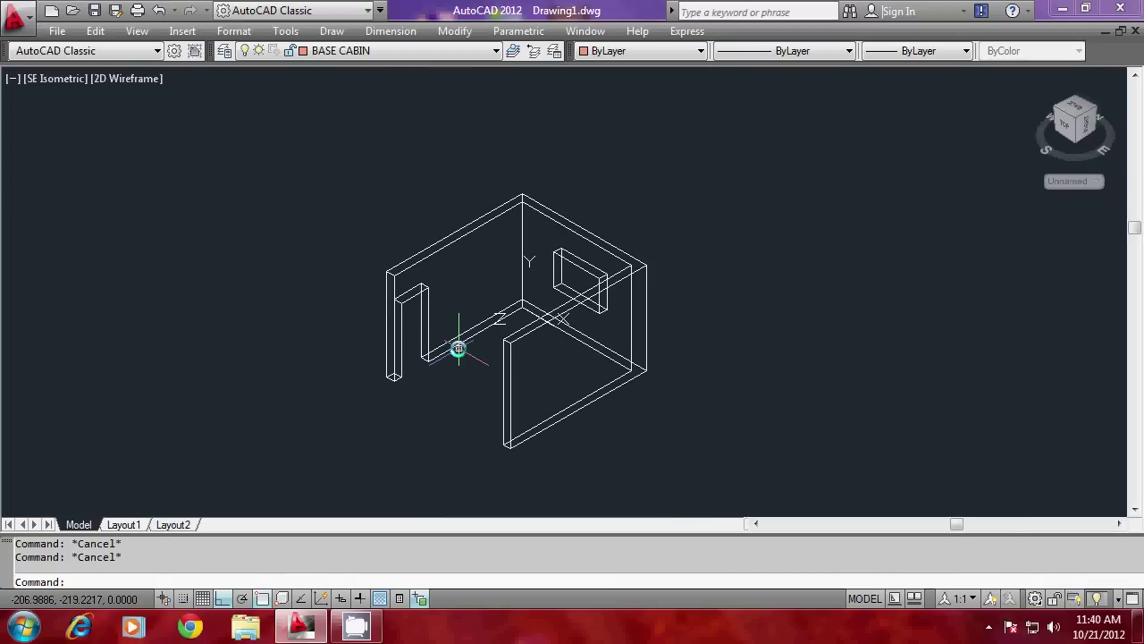
scroll(458, 348, up, 3)
text(UCS)
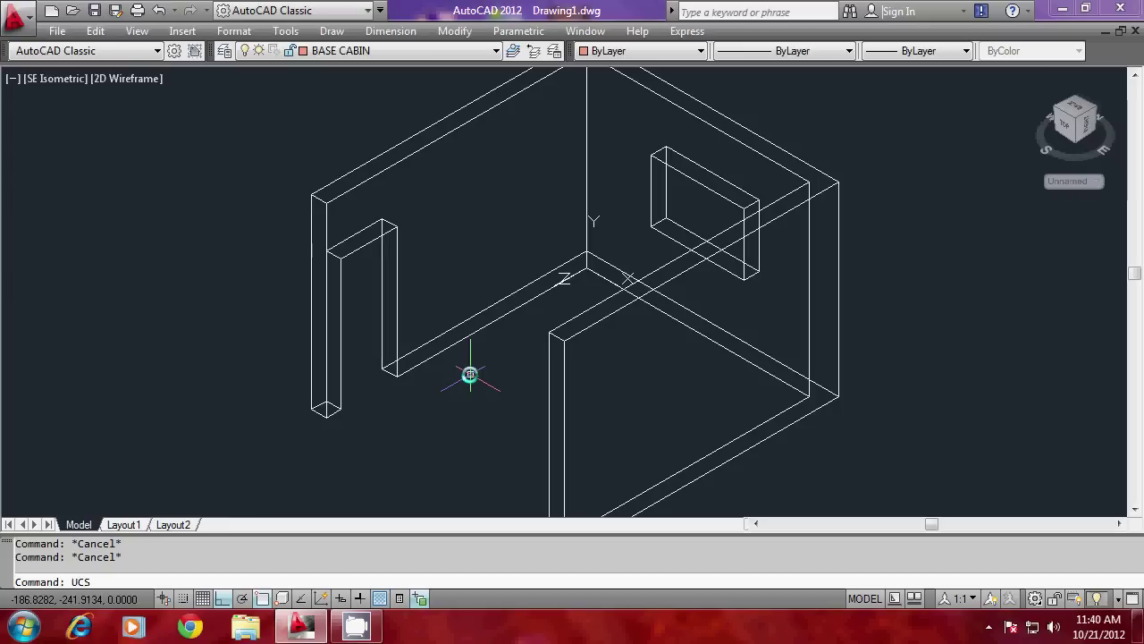
key(Return)
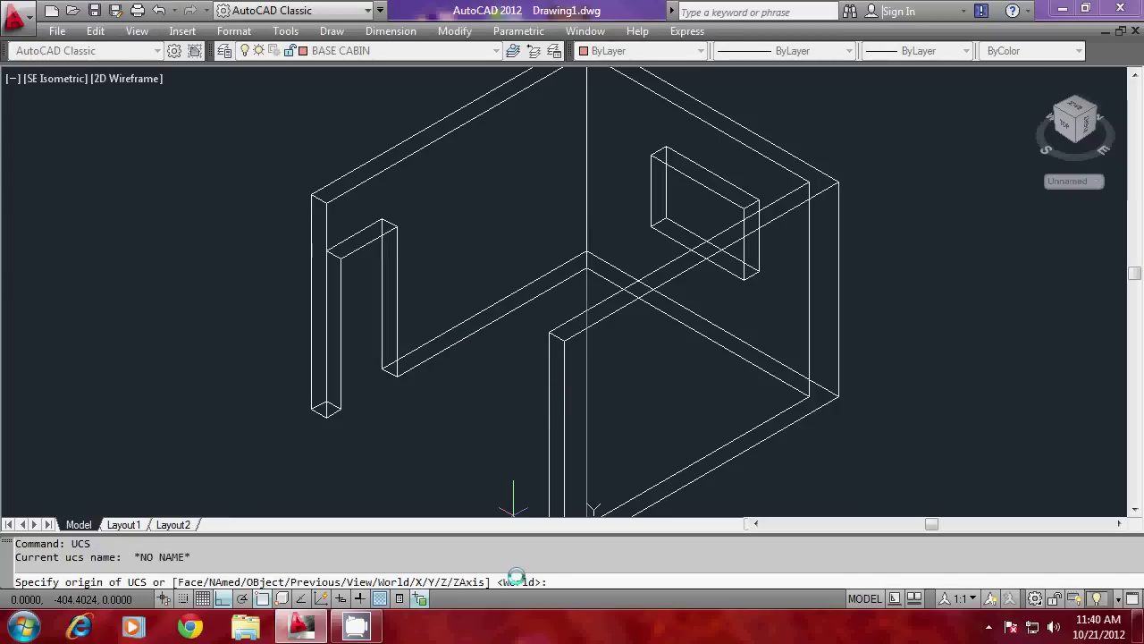
key(Return)
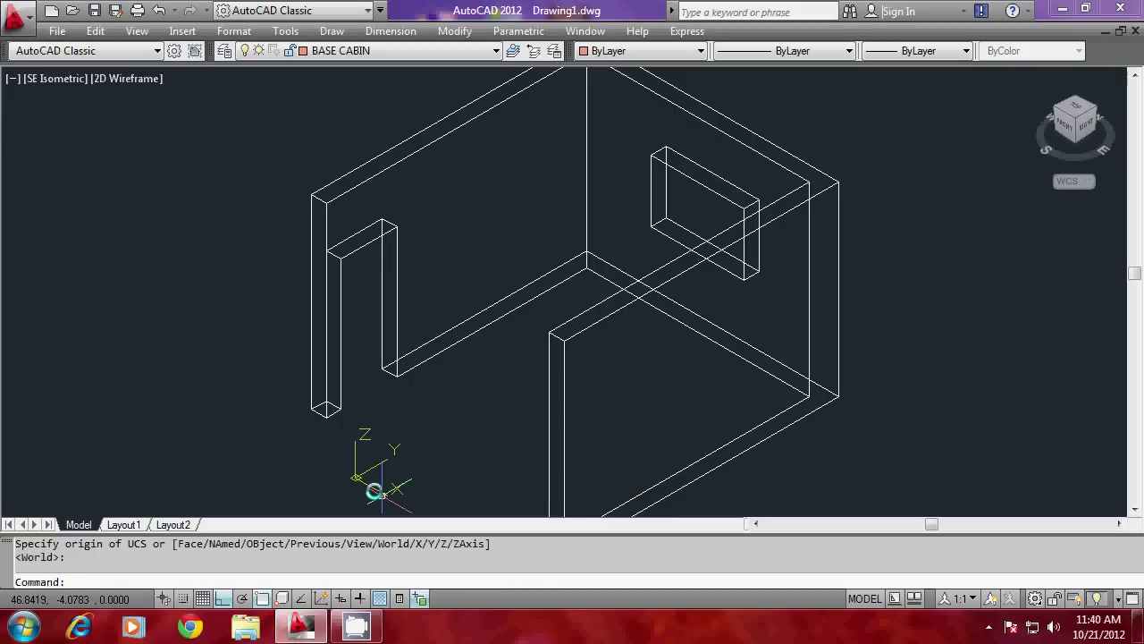
Start a polyline at the door jamb's inner floor corner and run it through the room's two inner floor corners
text(PL)
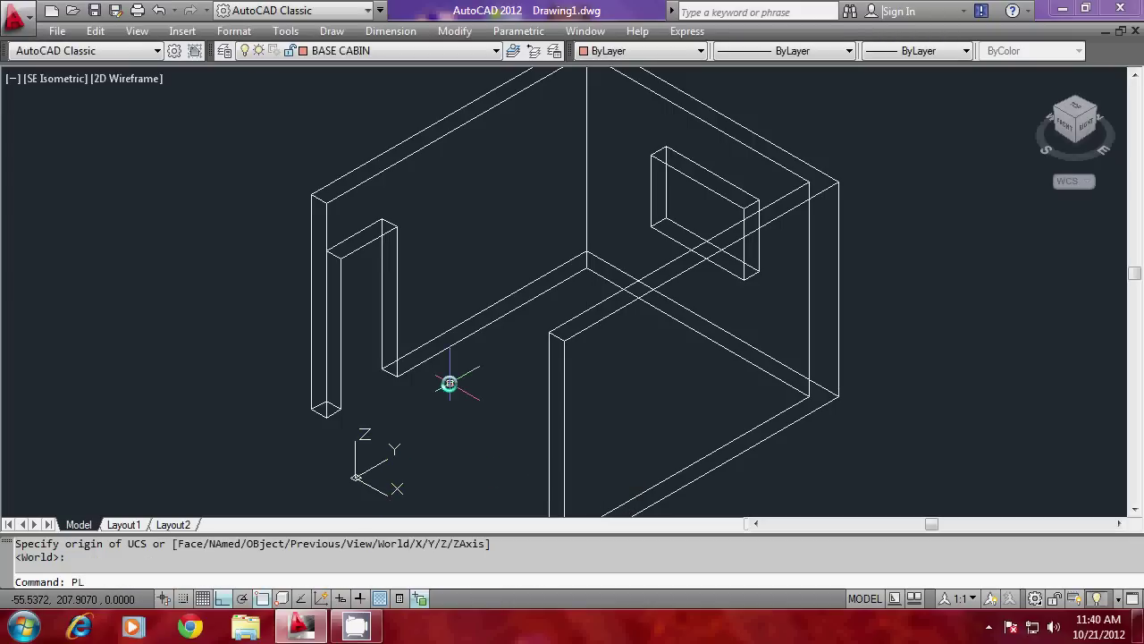
key(Return)
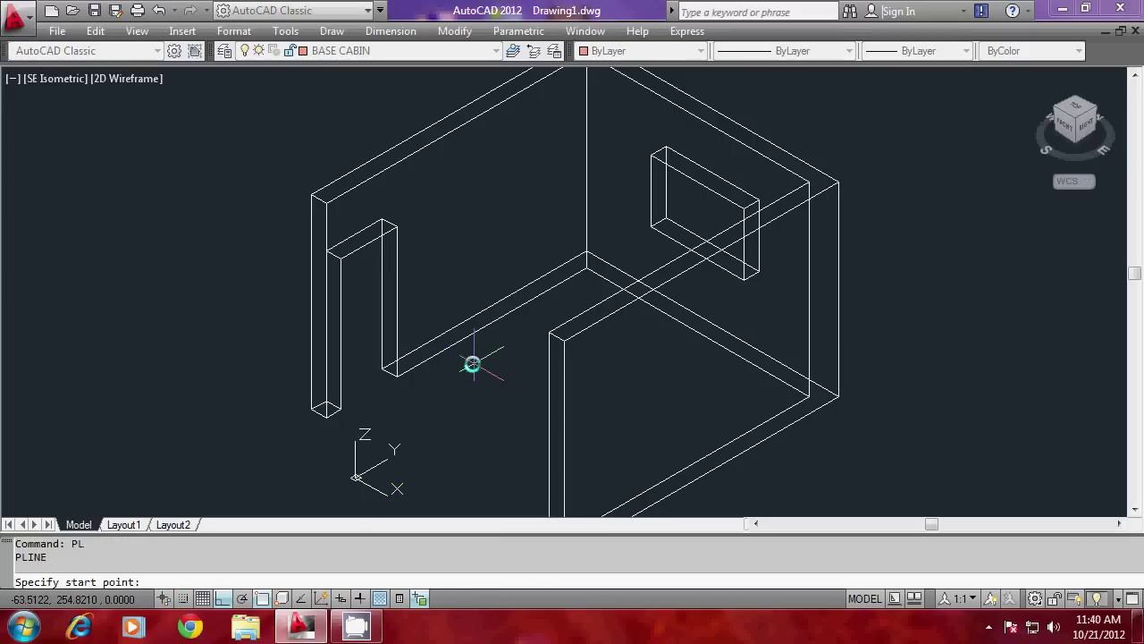
click(398, 377)
click(569, 269)
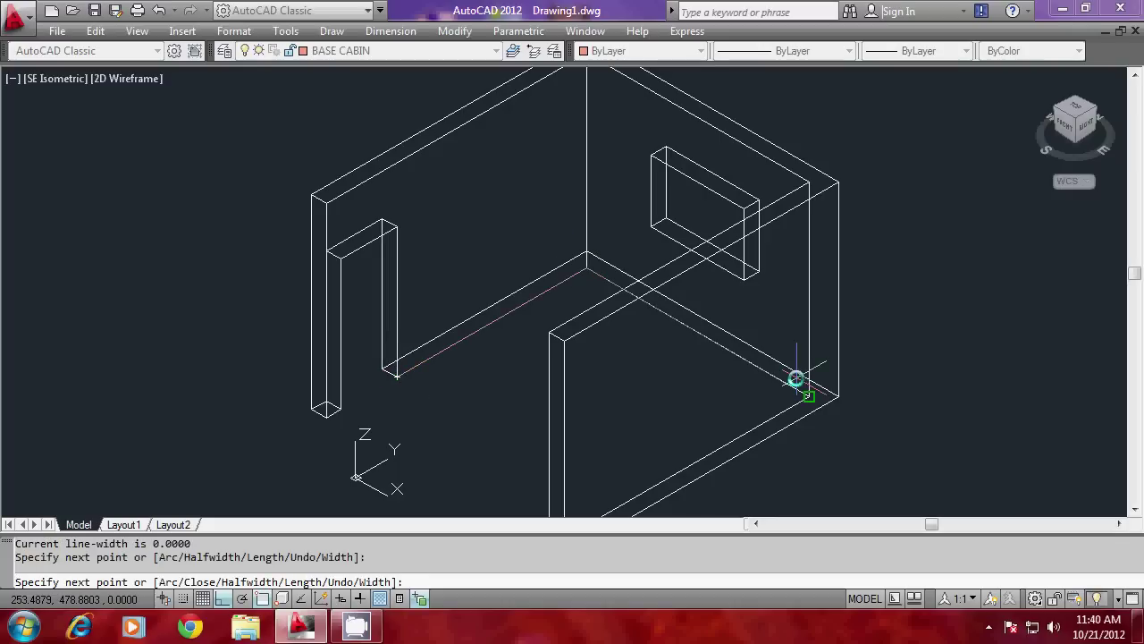
click(795, 379)
scroll(612, 422, down, 1)
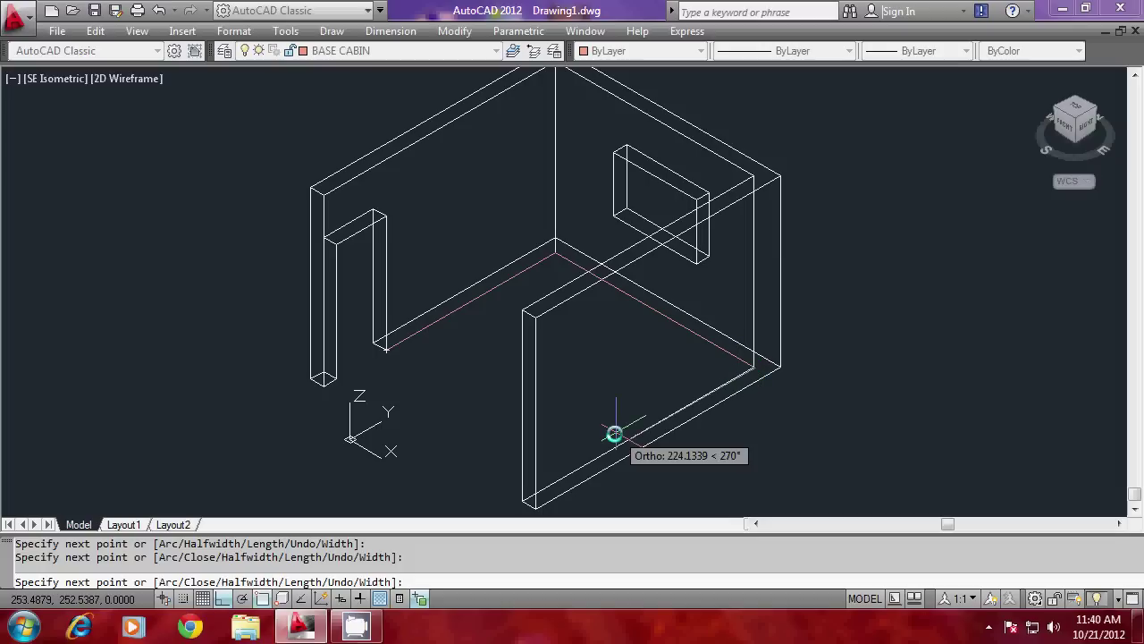
End the polyline on the near wall with point filters, taking X from the last corner and Y from the door jamb corner
shift+right_click(577, 466)
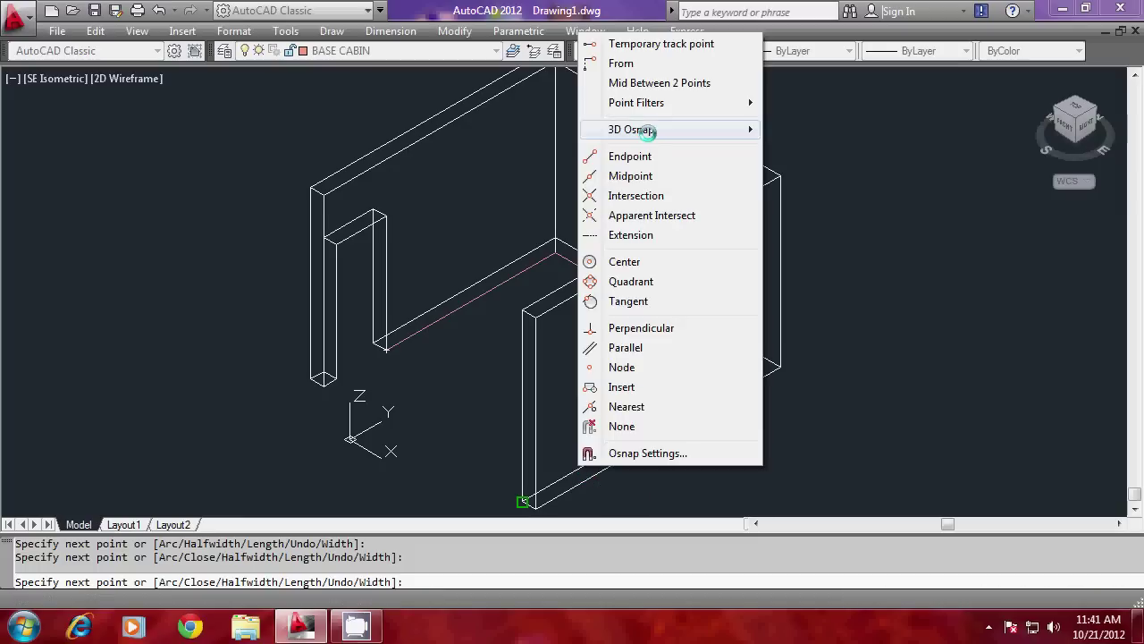
mouse_move(706, 103)
click(789, 104)
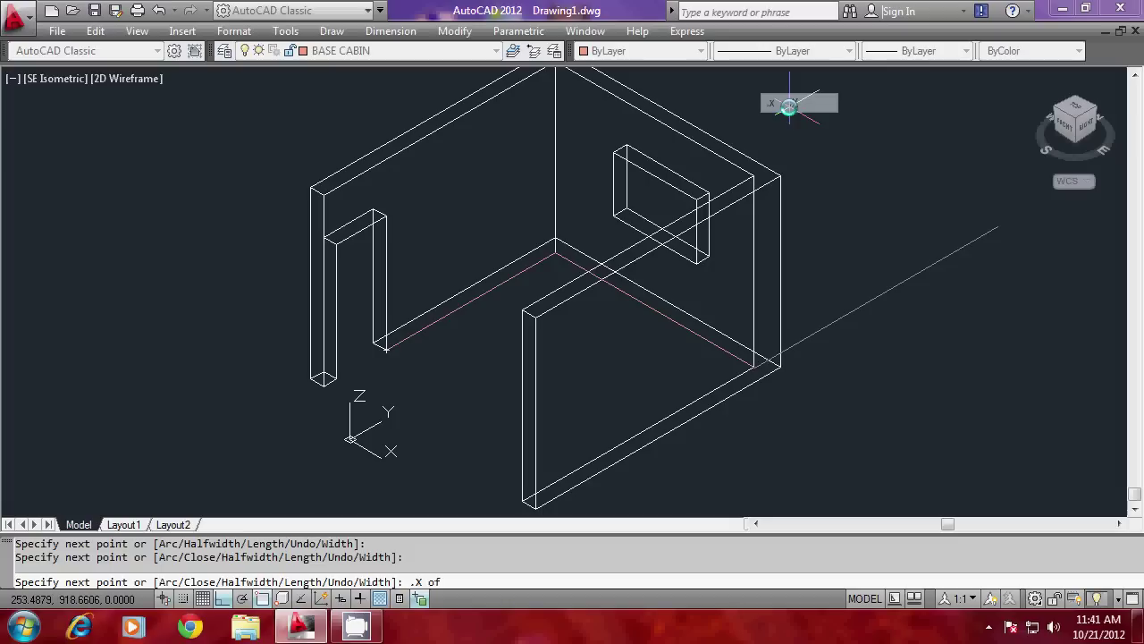
click(737, 364)
shift+right_click(626, 224)
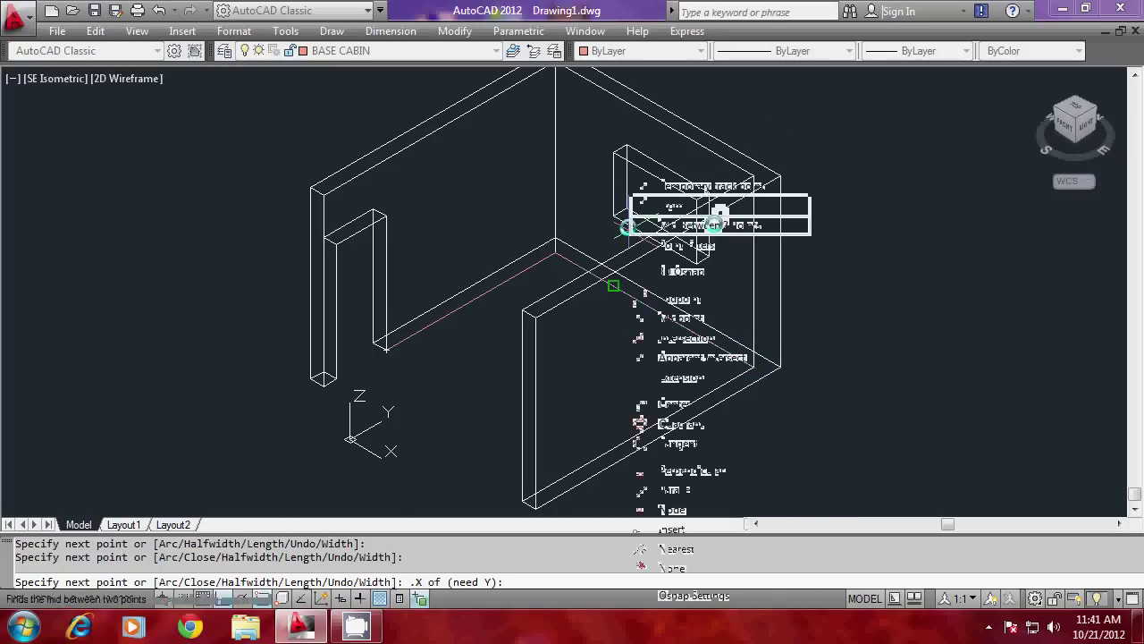
mouse_move(706, 239)
click(844, 263)
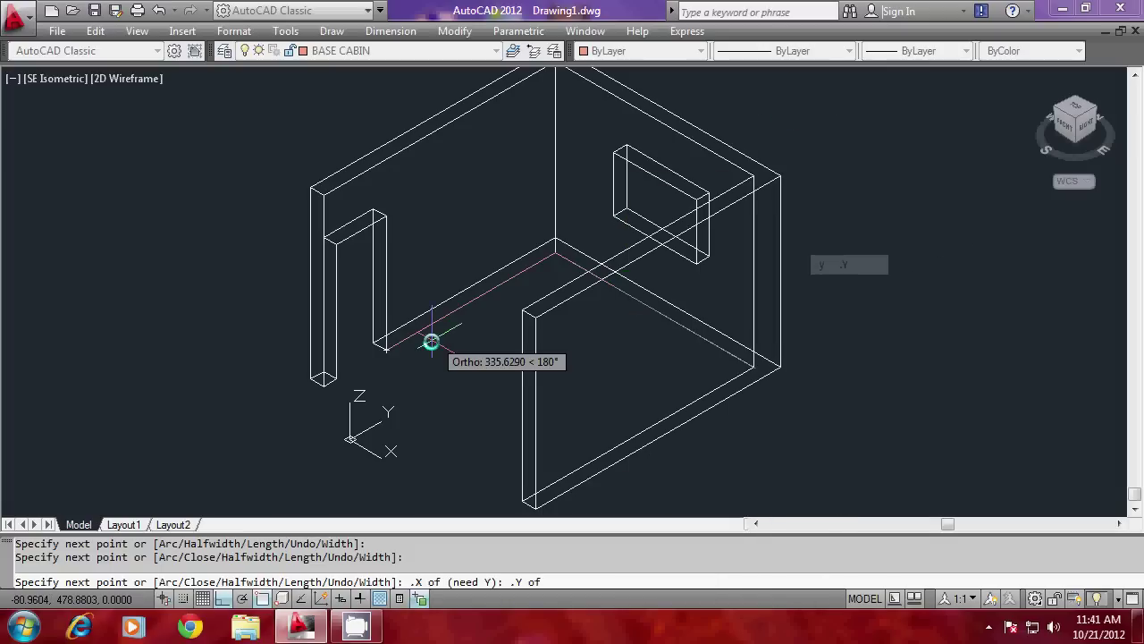
click(392, 347)
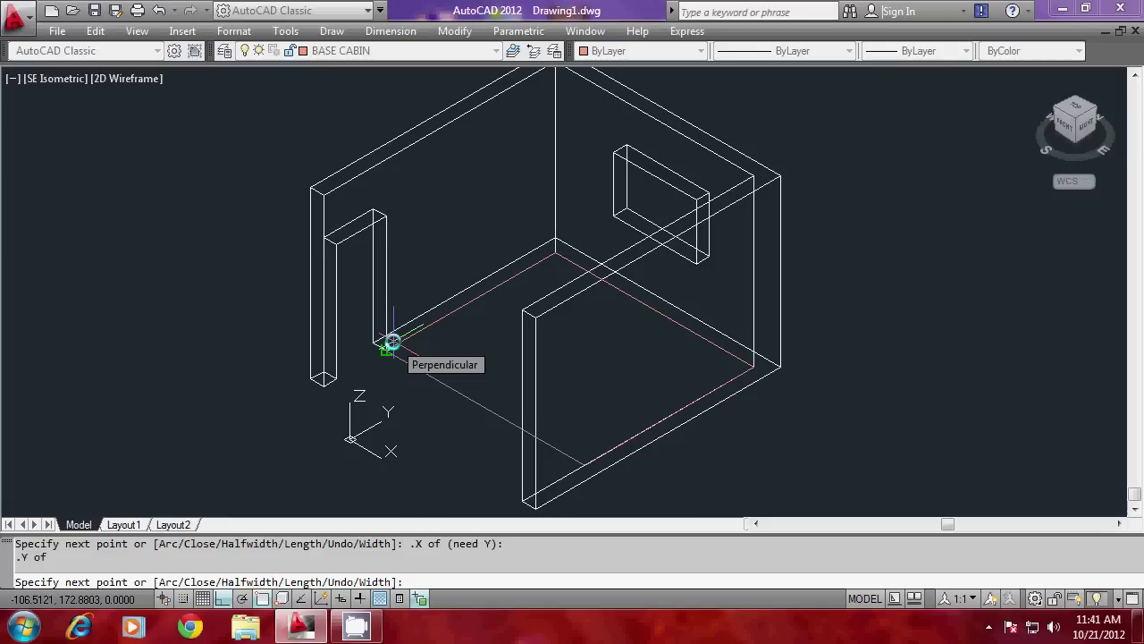
key(Return)
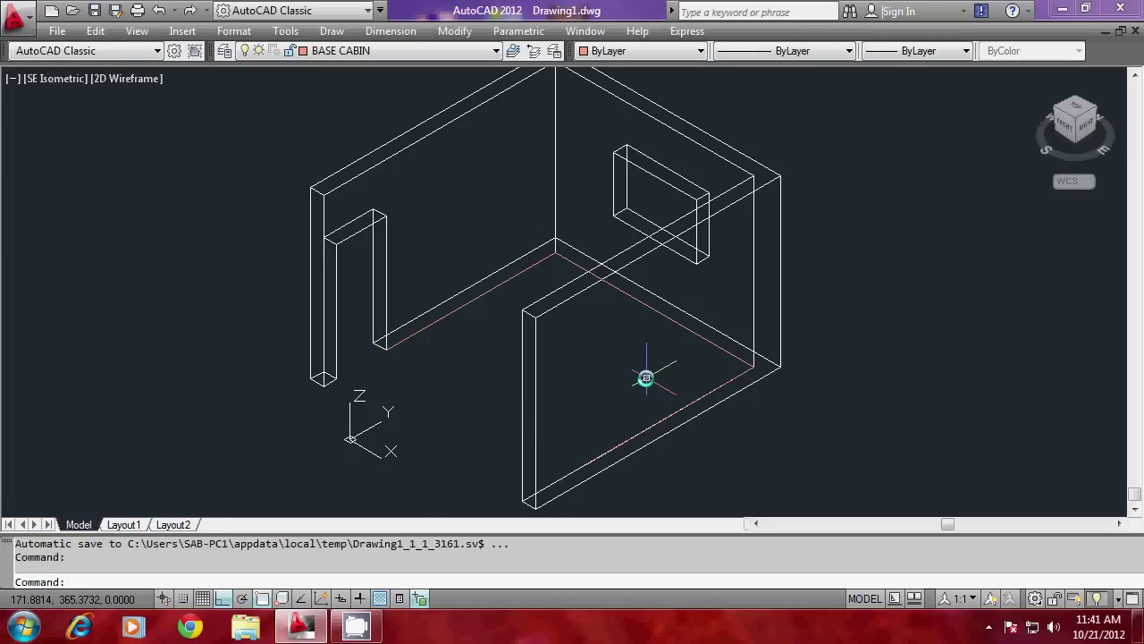
Offset the floor polyline 60 units toward the inside of the room
text(0)
key(Return)
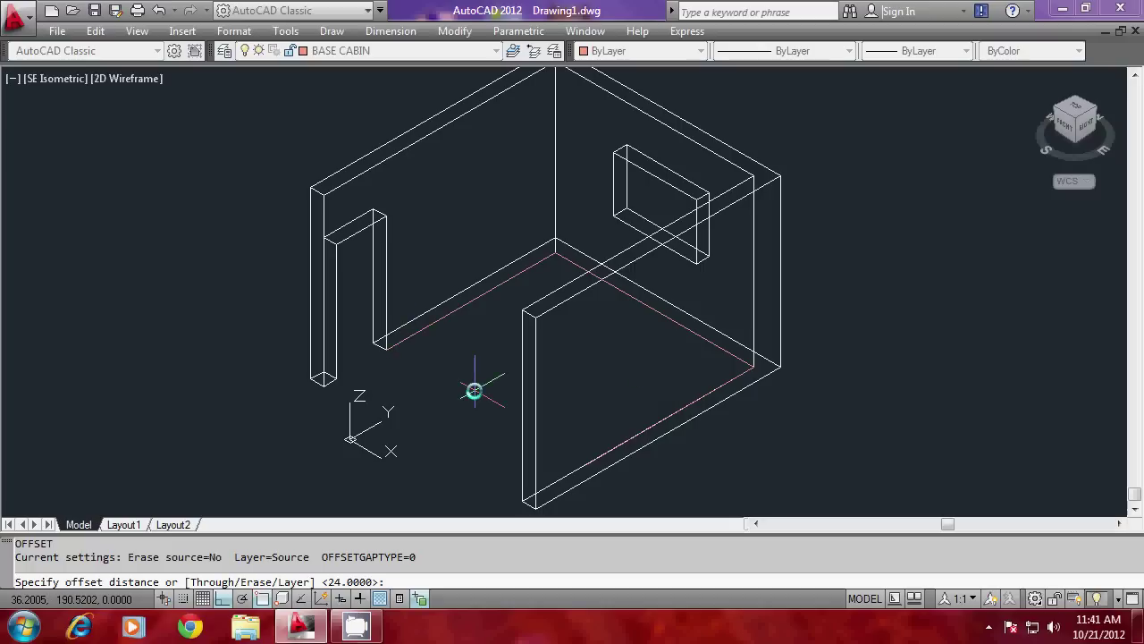
text(60)
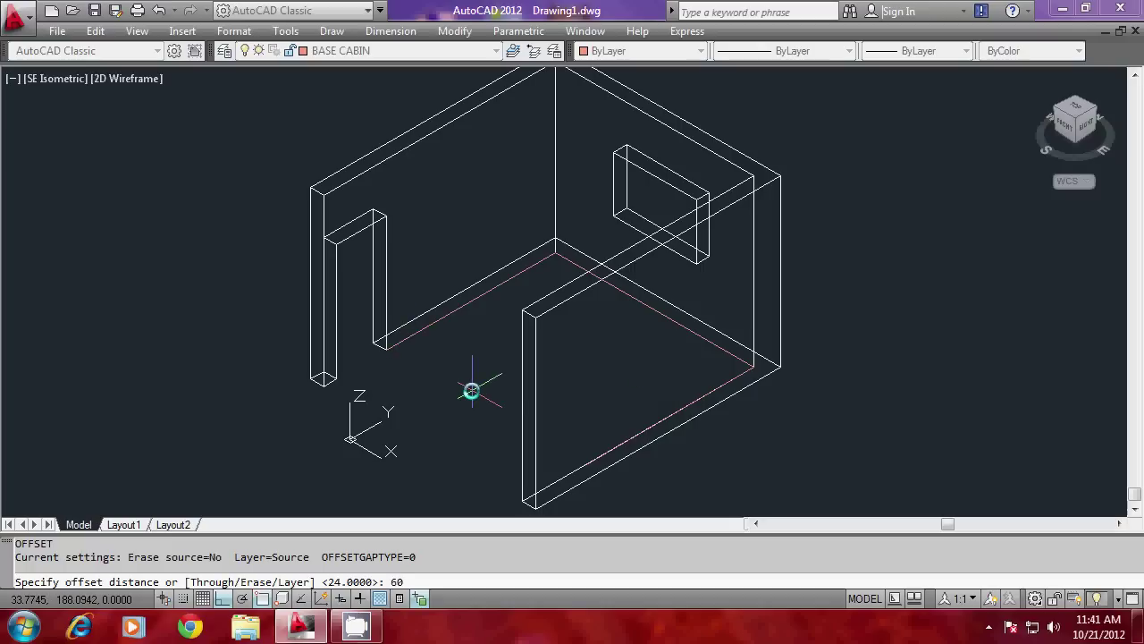
key(Return)
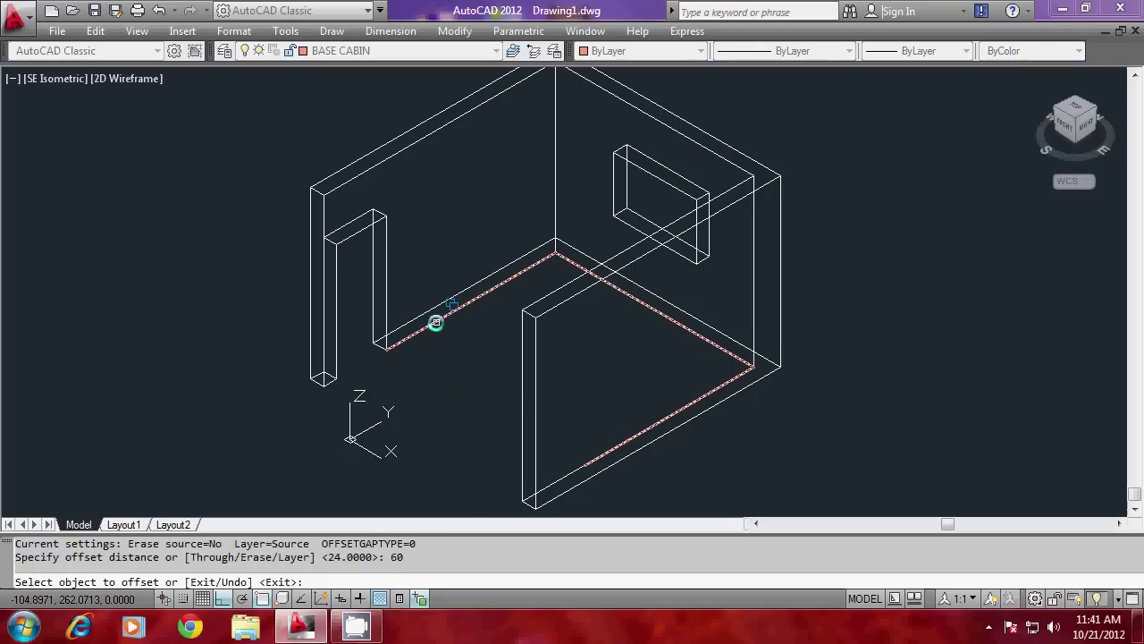
click(435, 322)
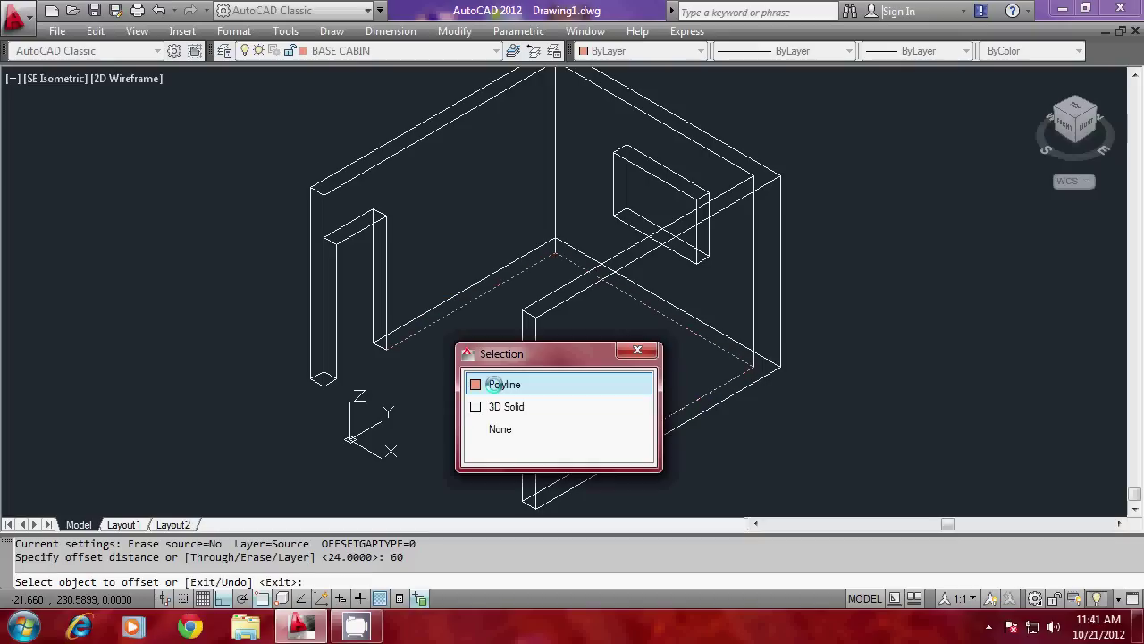
click(519, 378)
click(477, 364)
key(Escape)
key(Escape)
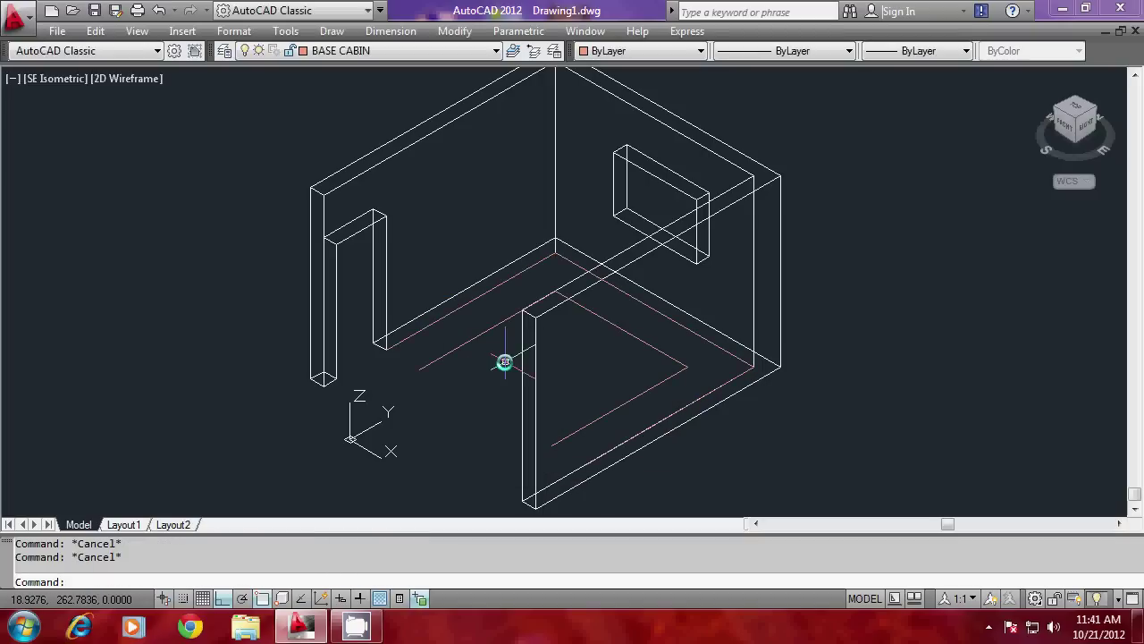
Draw a polyline segment connecting the ends of the two outlines at the door jamb
text(pl)
key(Return)
scroll(399, 373, up, 3)
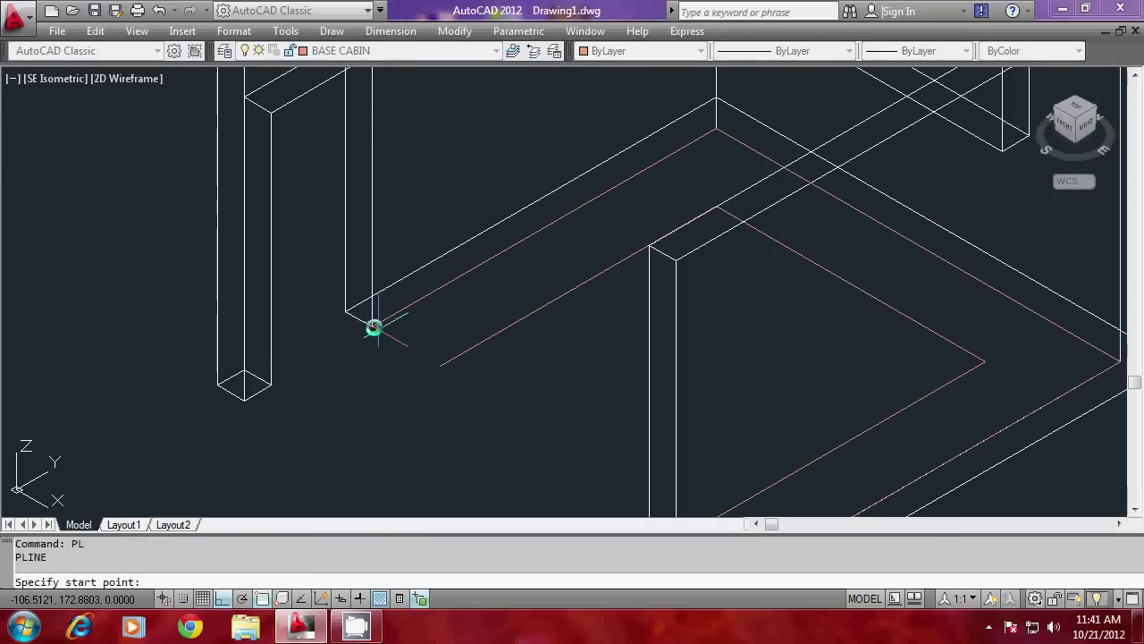
click(373, 327)
click(455, 362)
key(Return)
scroll(574, 434, down, 3)
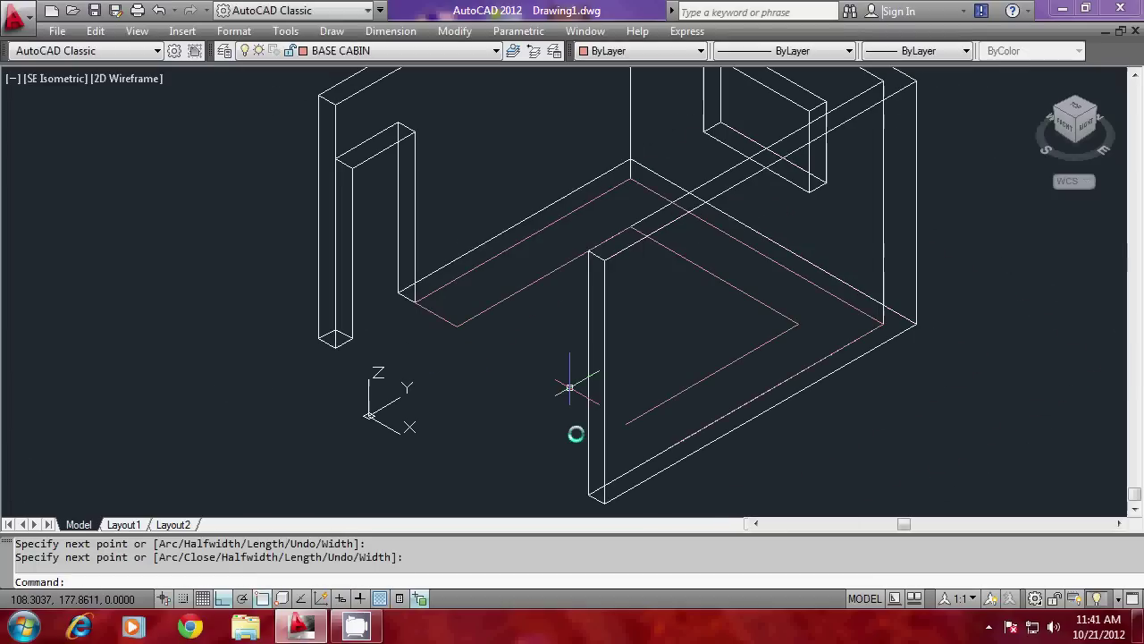
Close the outline's other open end at the near wall with a polyline segment
scroll(670, 401, up, 3)
key(Return)
click(666, 403)
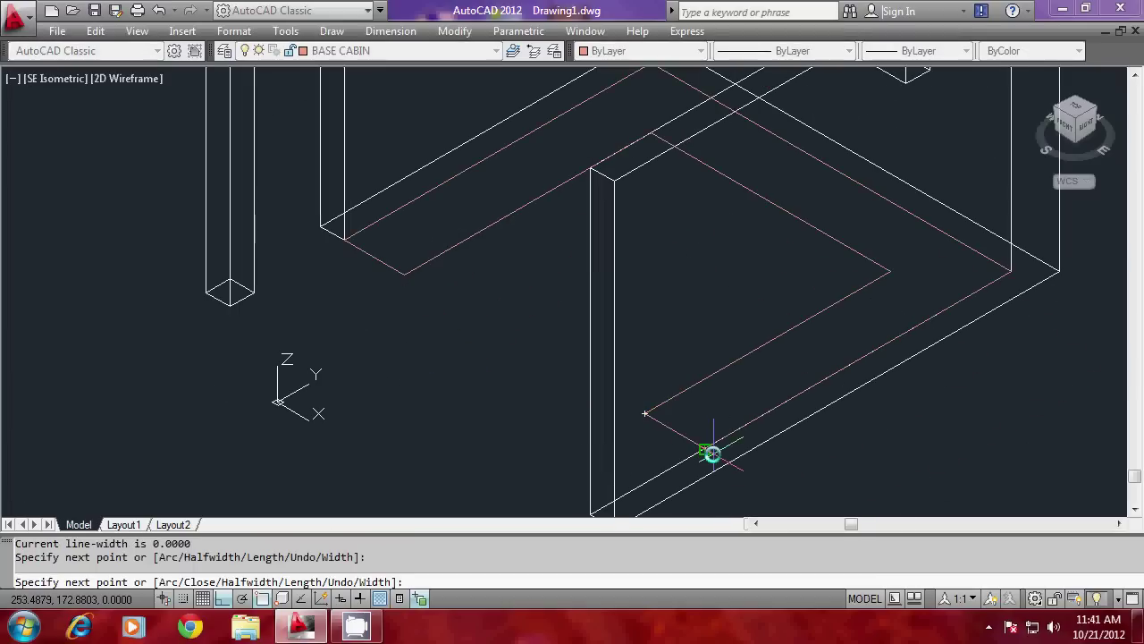
key(Return)
scroll(693, 393, down, 2)
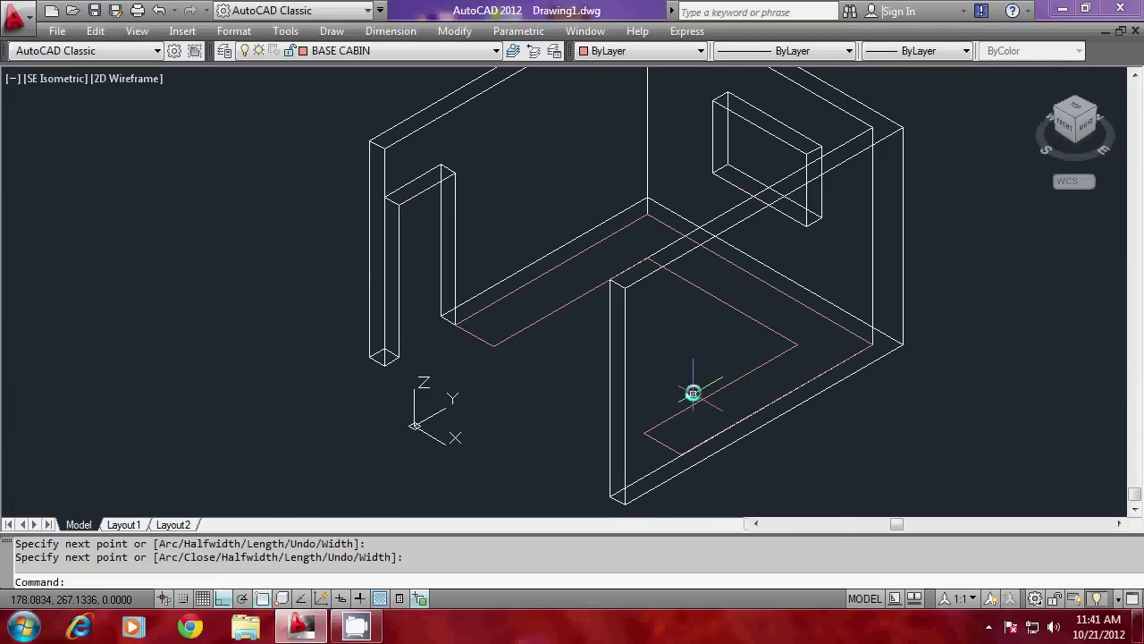
Join the last segment with all connected segments into one closed base cabinet polyline using PEDIT
scroll(693, 393, up, 2)
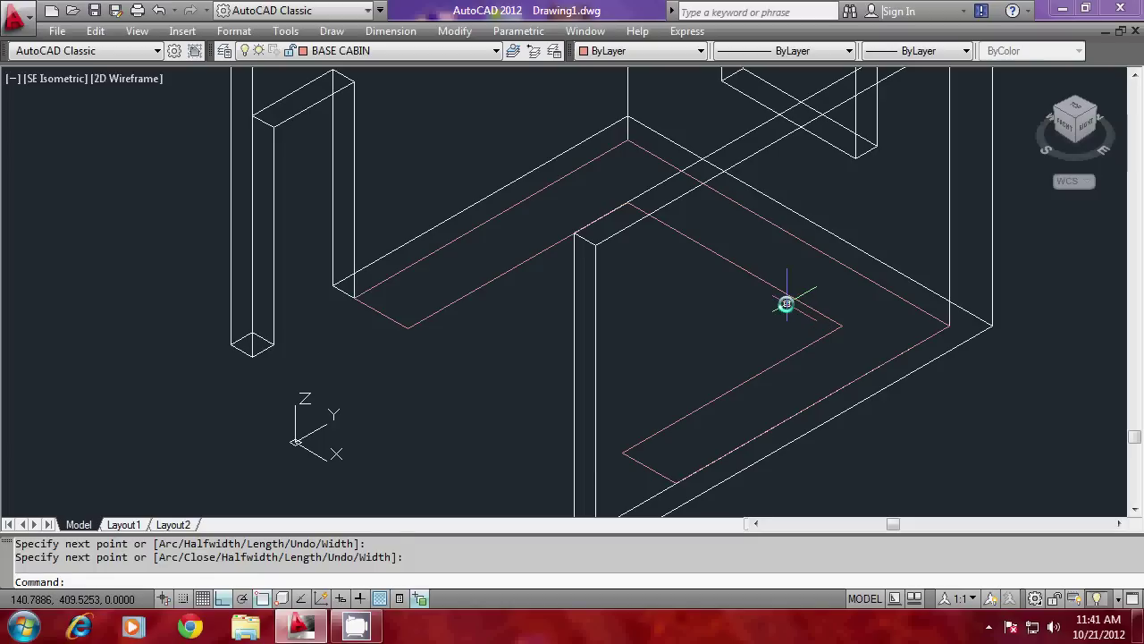
text(pedit)
key(Return)
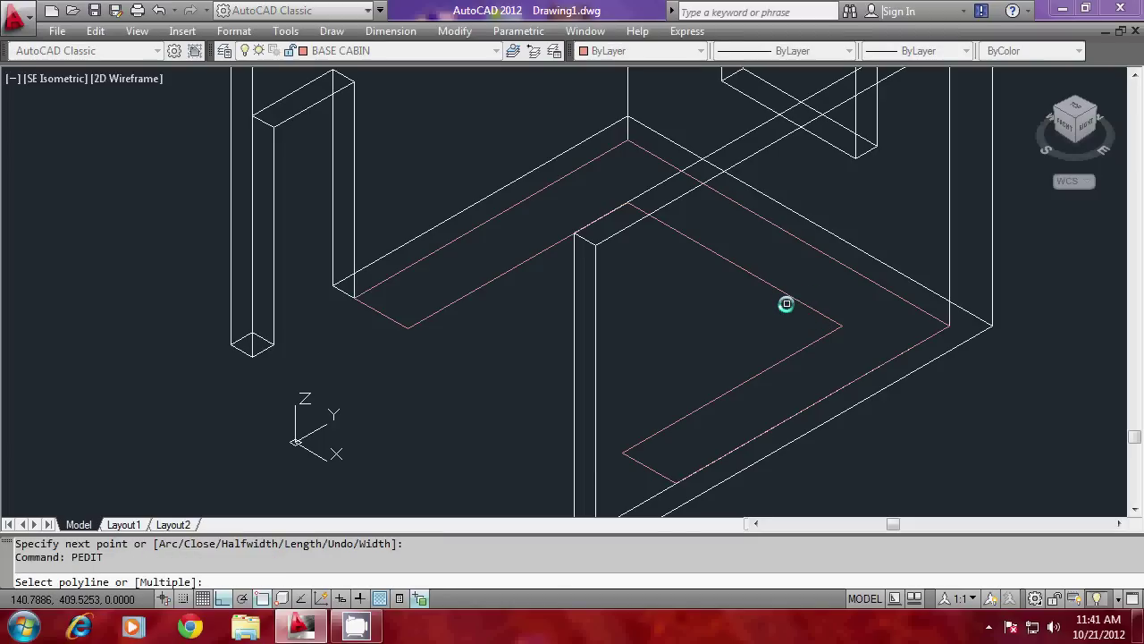
text(L)
key(Return)
text(J)
key(Return)
text(ALL)
key(Return)
key(Return)
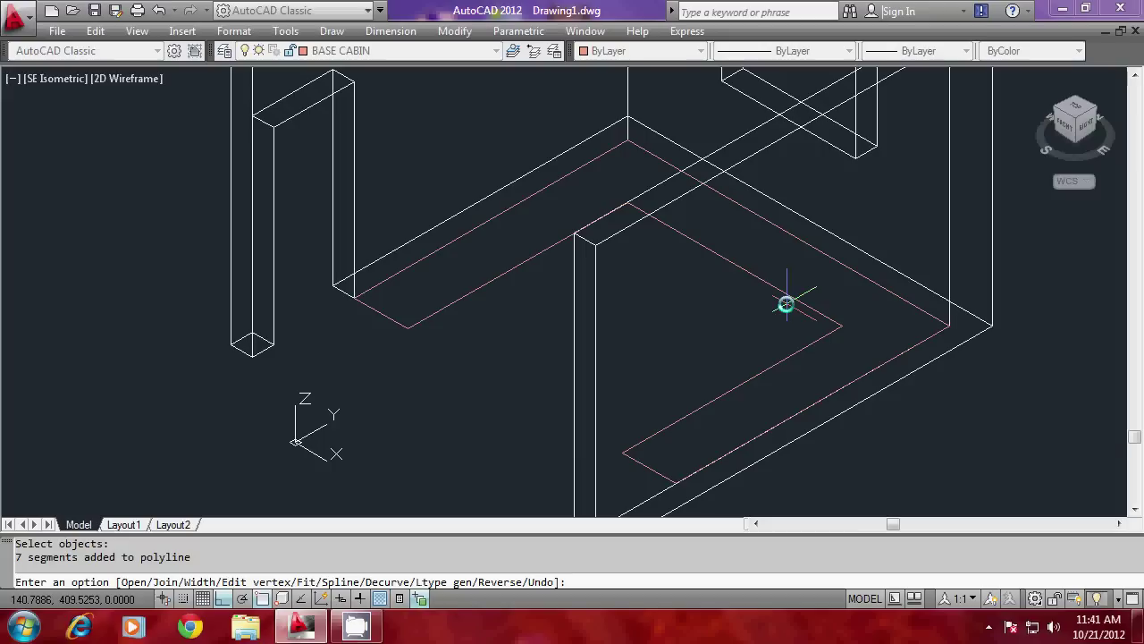
key(Return)
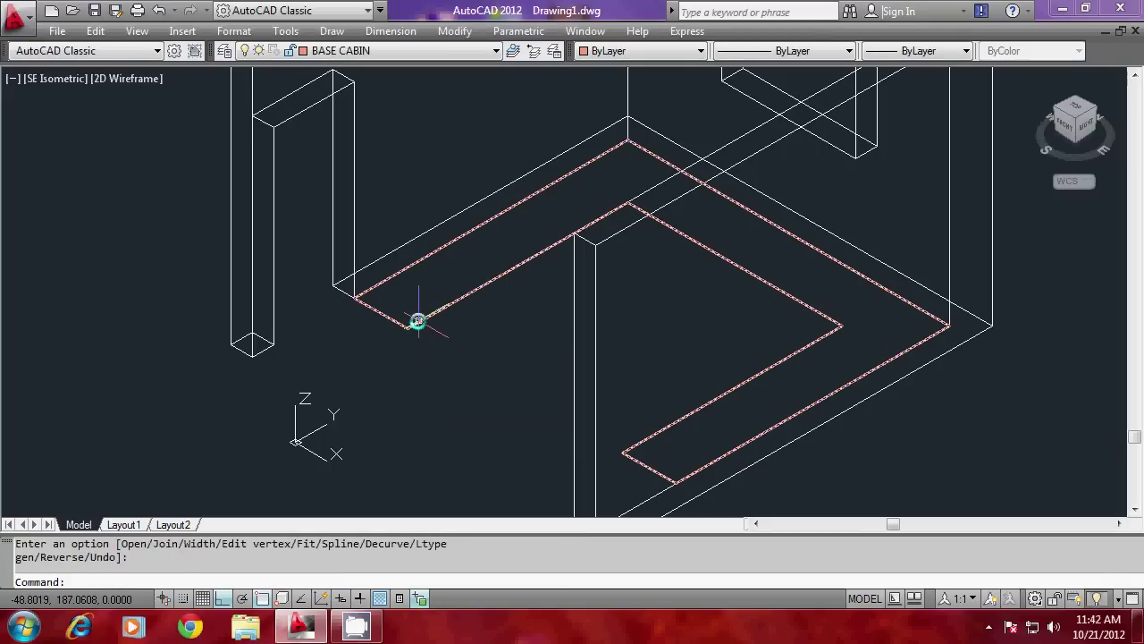
Move the closed cabinet outline straight up by 10 units along Z
mouse_move(418, 320)
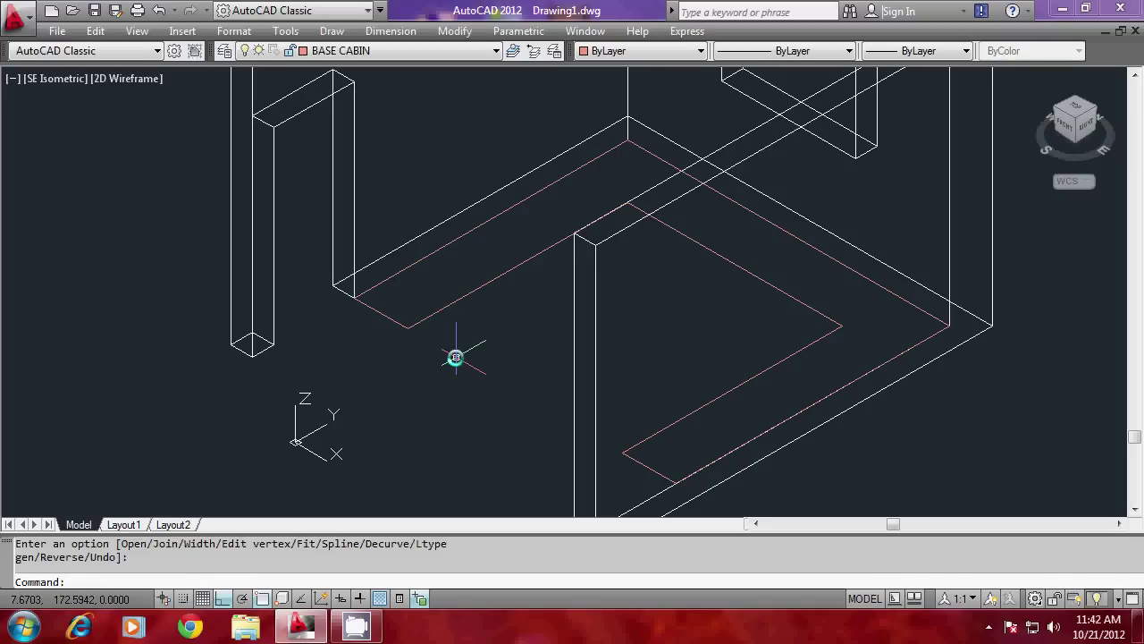
text(m)
key(Return)
click(406, 320)
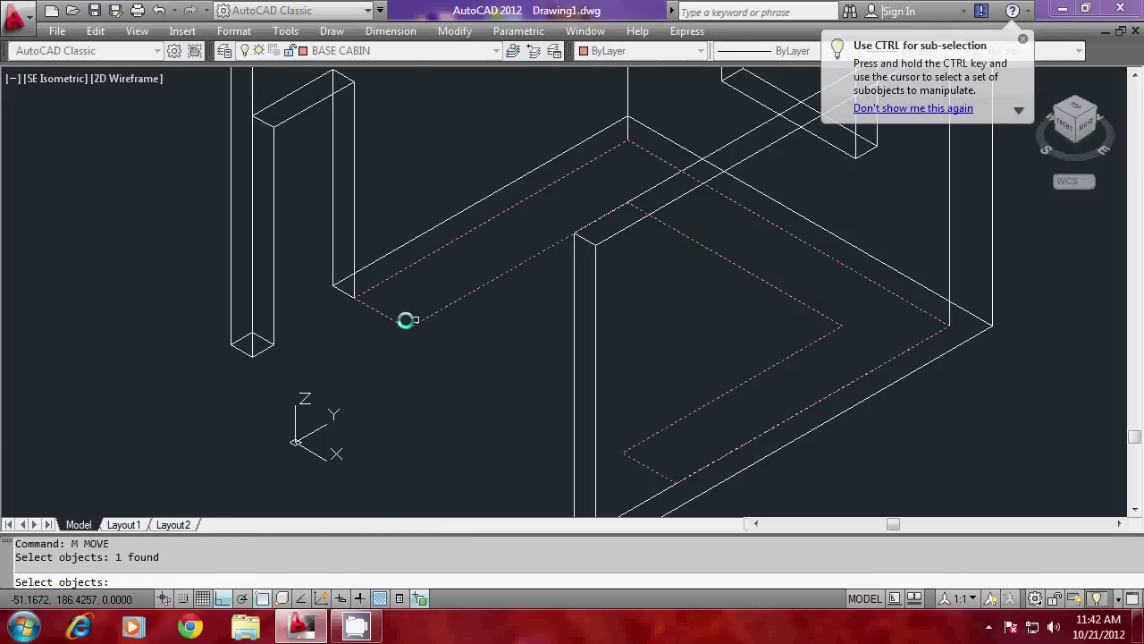
key(Return)
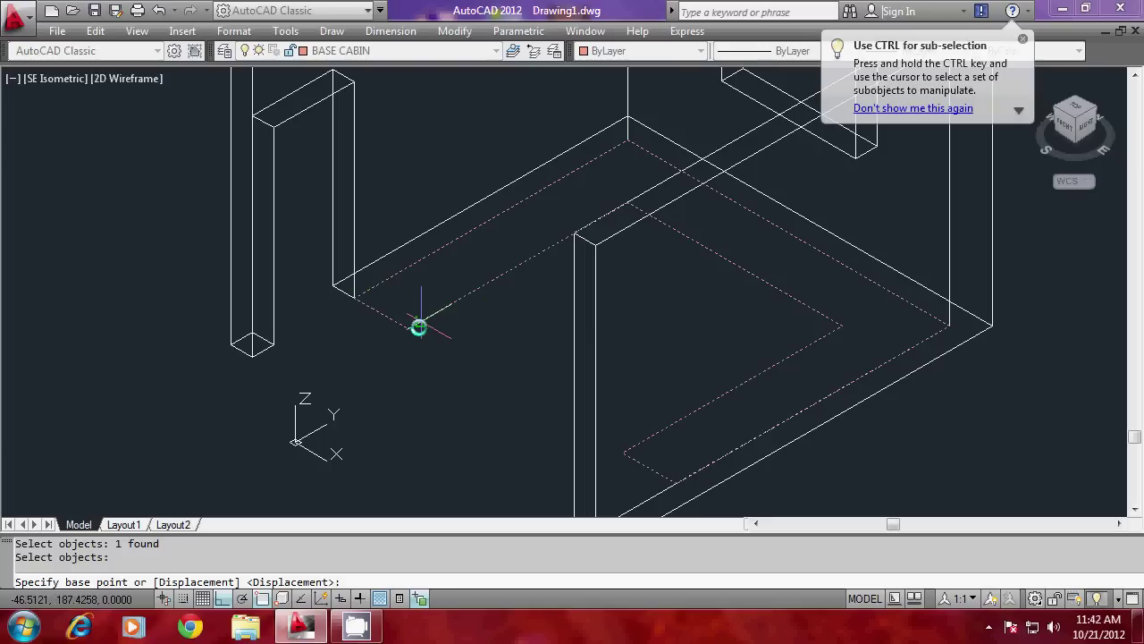
click(413, 328)
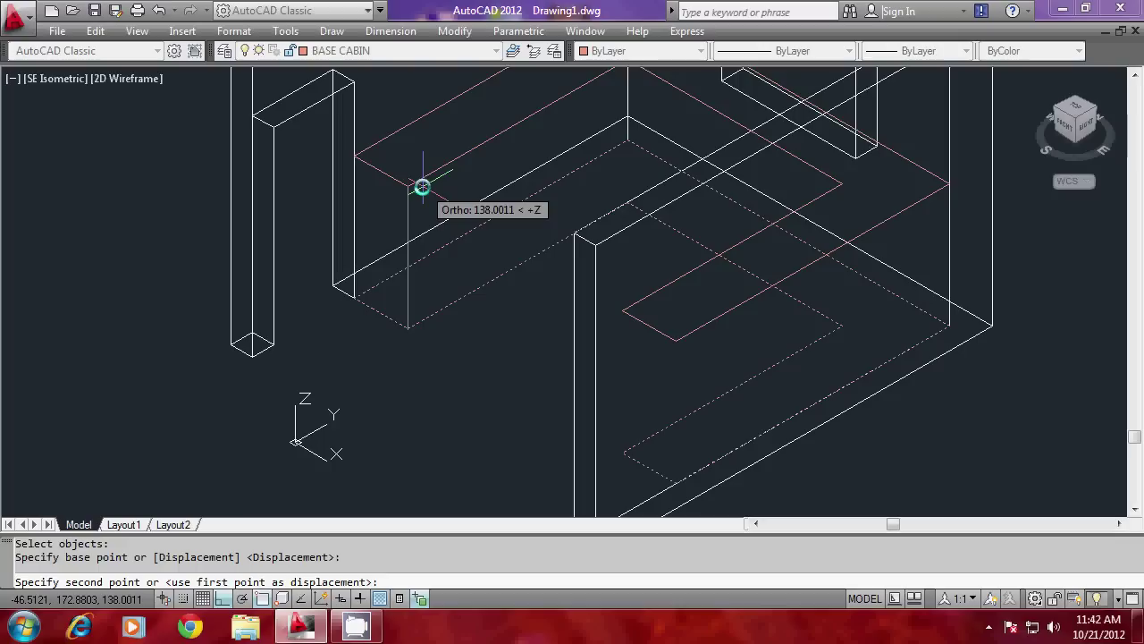
text(10)
key(Return)
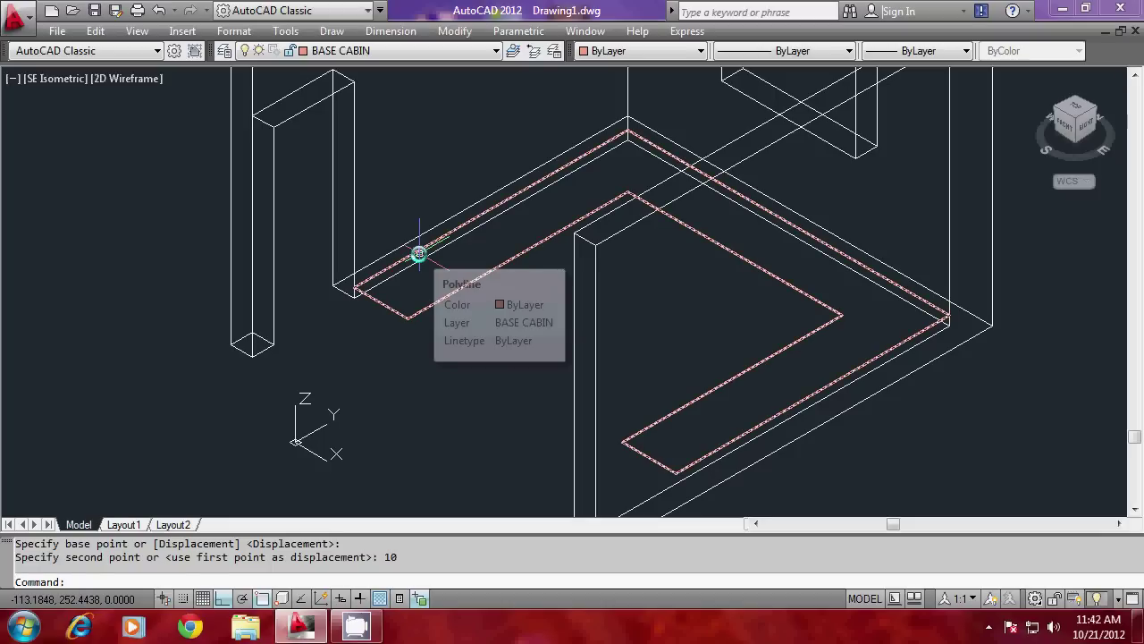
Extrude the raised cabinet outline upward to a height of 67.5
text(EX)
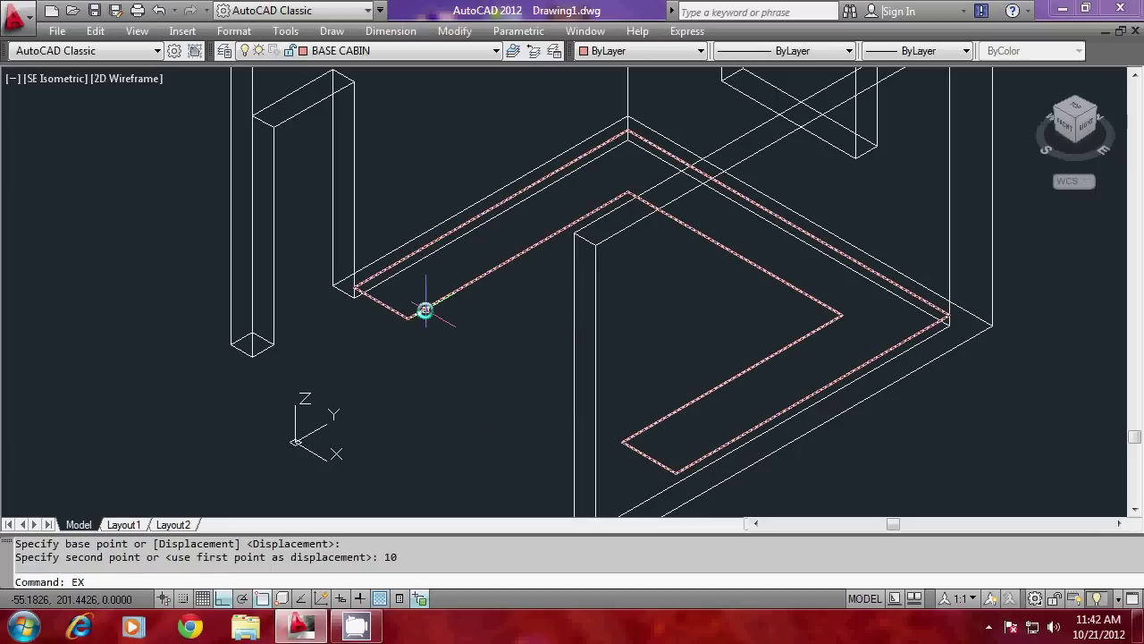
text(T)
key(Return)
click(426, 312)
right_click(450, 338)
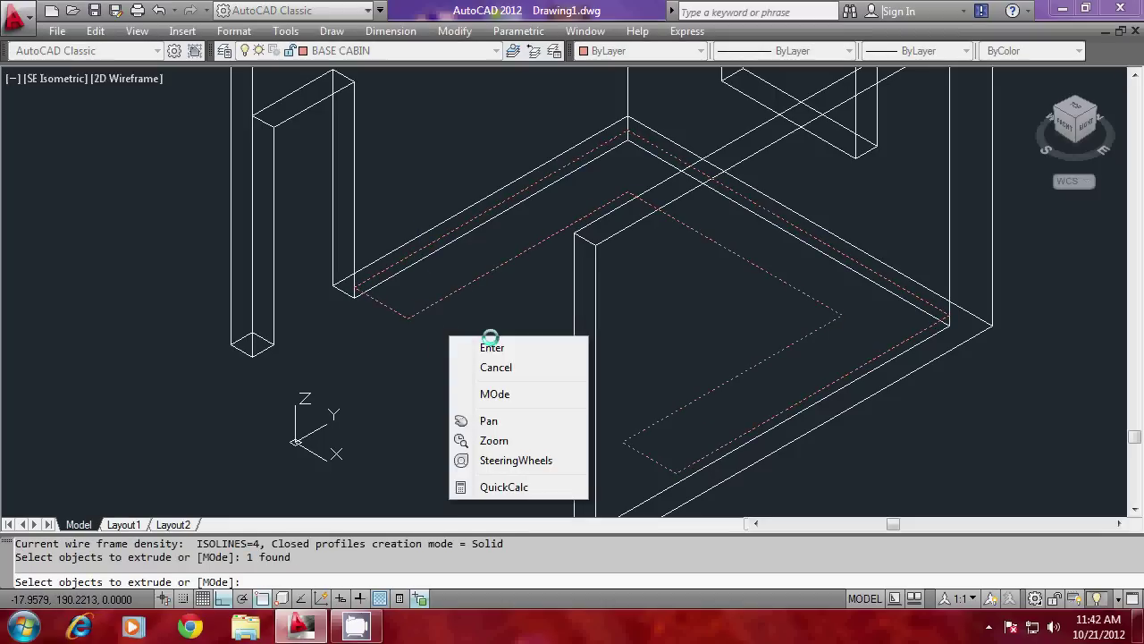
click(491, 346)
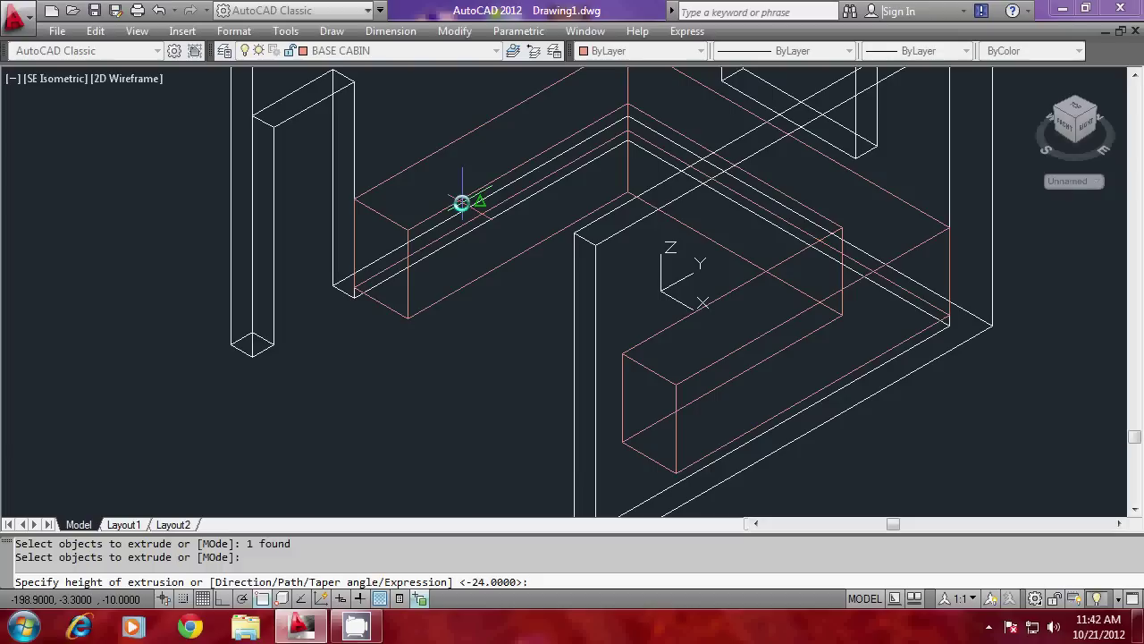
text(67)
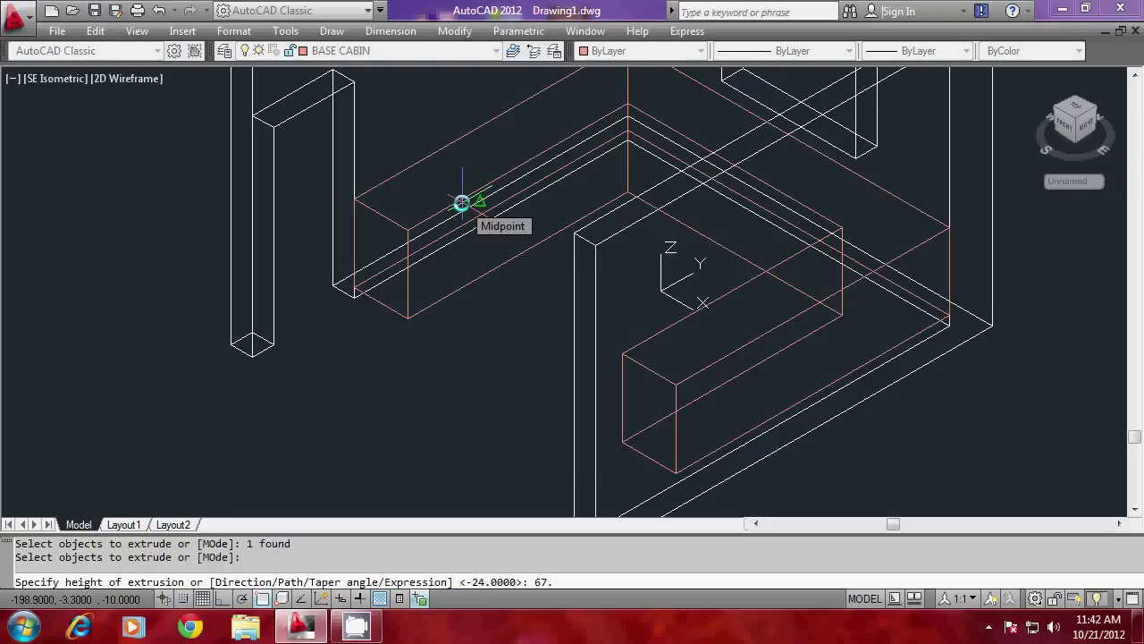
text(.5)
key(Return)
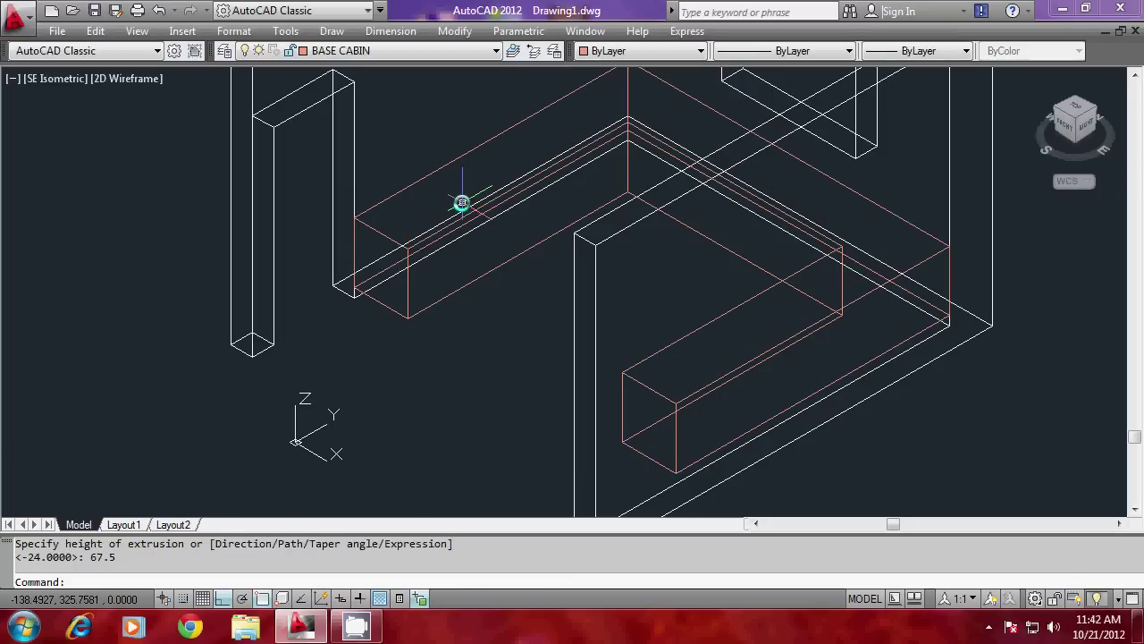
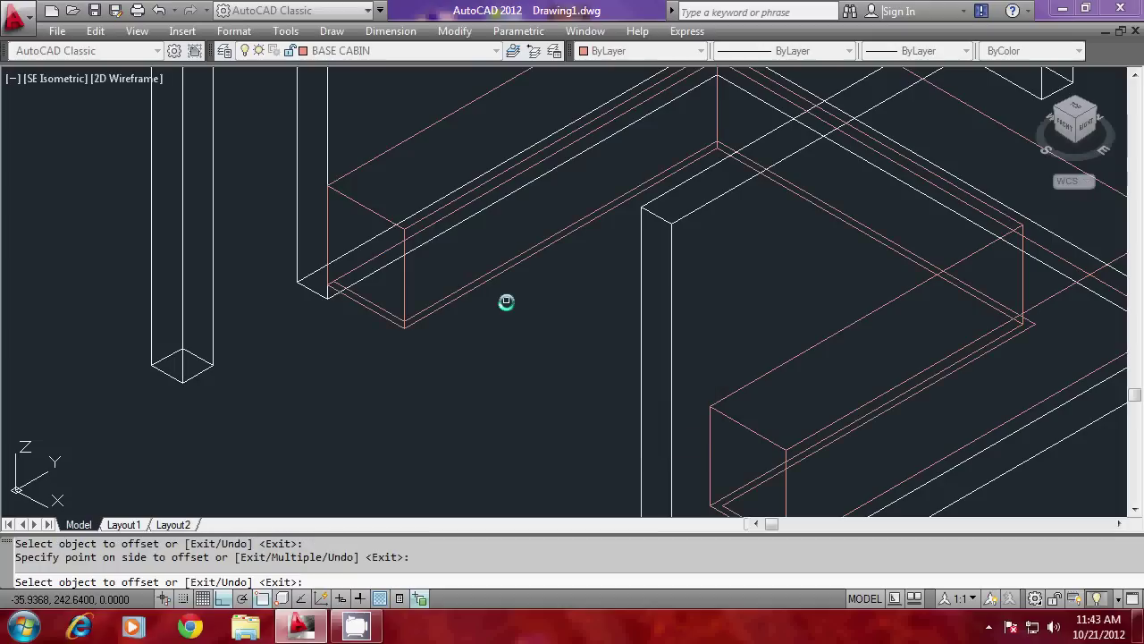
Finish offsetting the base cabinet outline and erase its source polyline at the bottom of the solid
click(506, 301)
key(Escape)
key(Escape)
text(e)
key(Return)
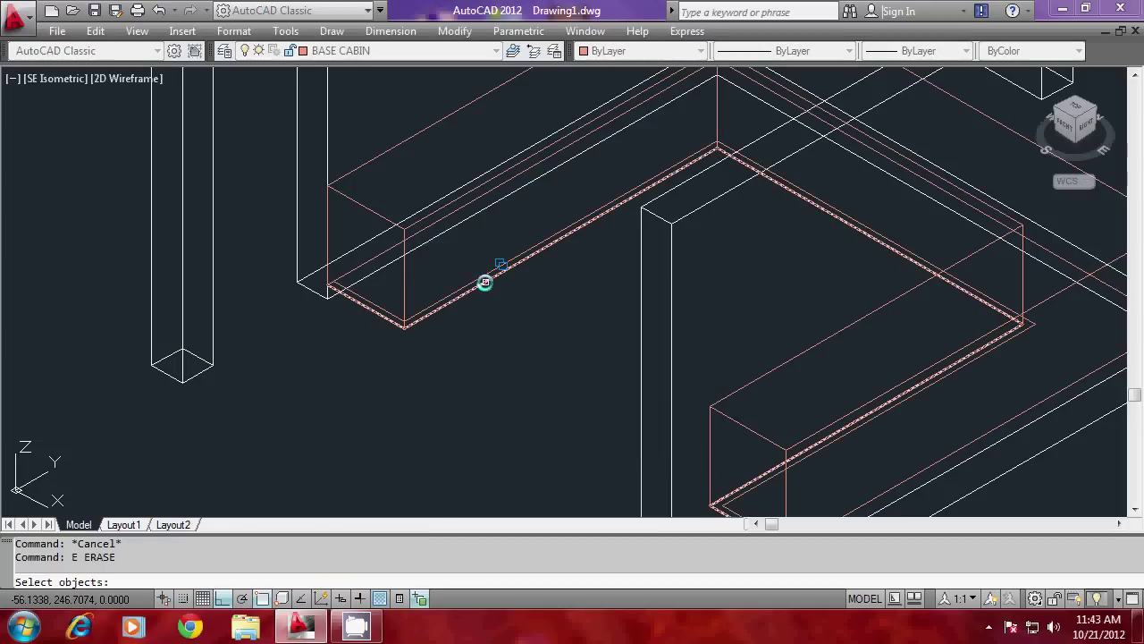
click(485, 283)
click(532, 343)
key(Escape)
key(Escape)
scroll(378, 283, down, 2)
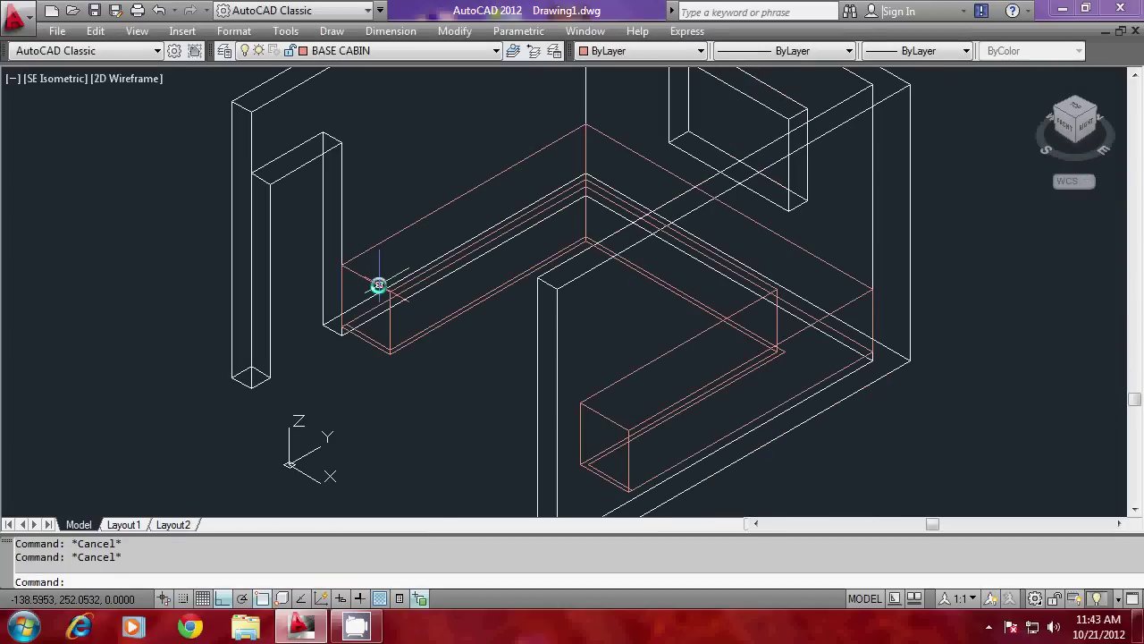
Set the thickness of the offset outline beneath the cabinets to -10 using CHPROP
scroll(450, 271, up, 1)
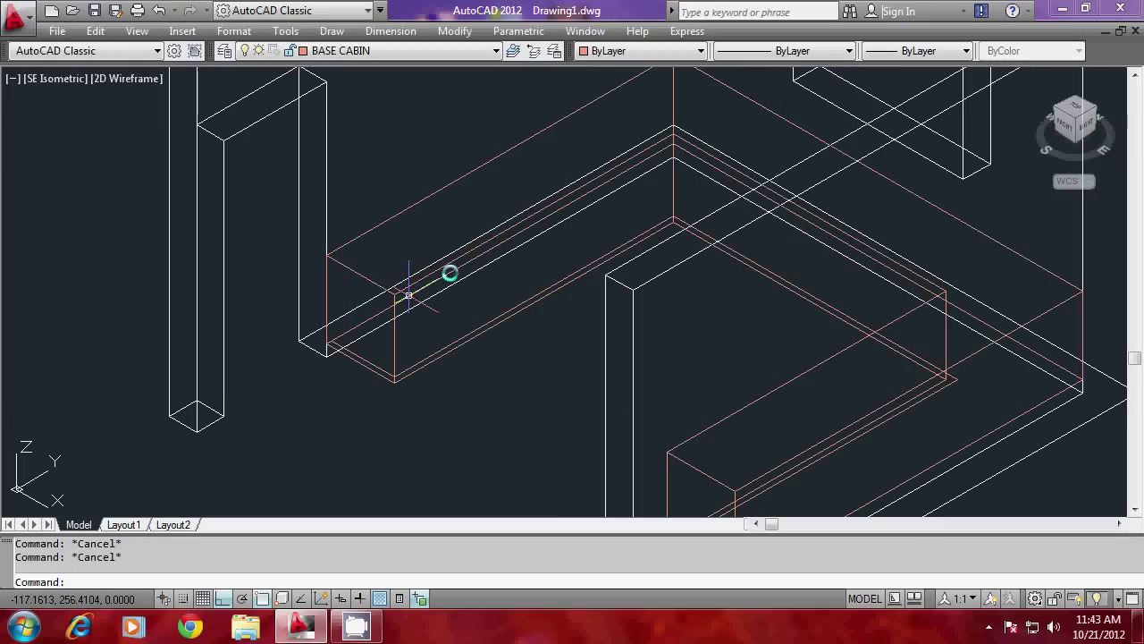
scroll(374, 381, up, 1)
click(380, 356)
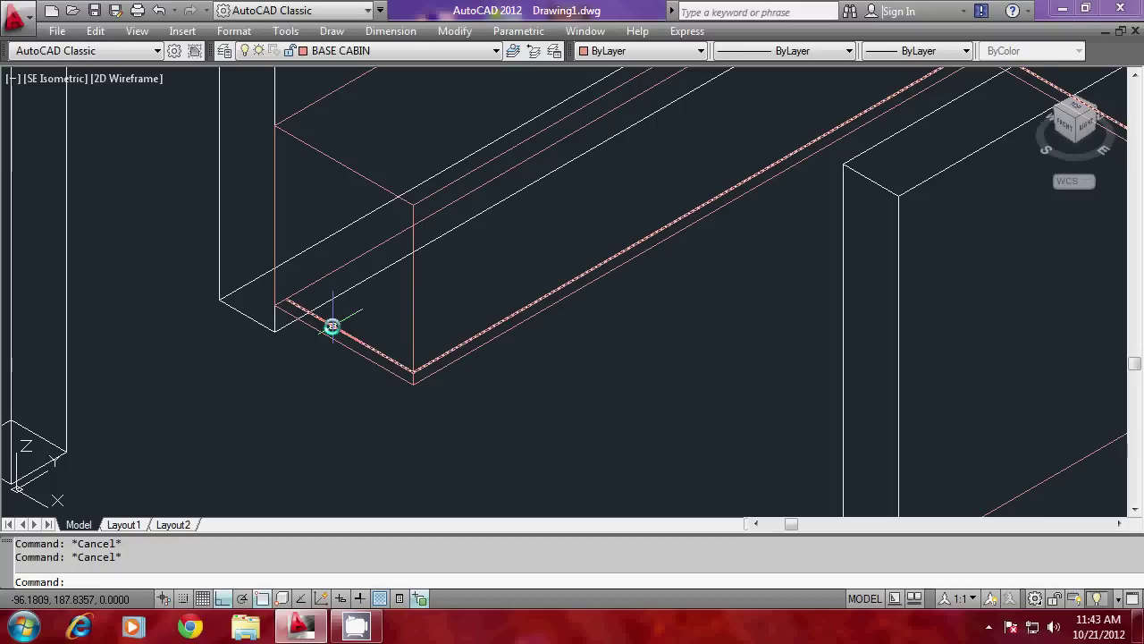
key(Escape)
text(CH)
key(Return)
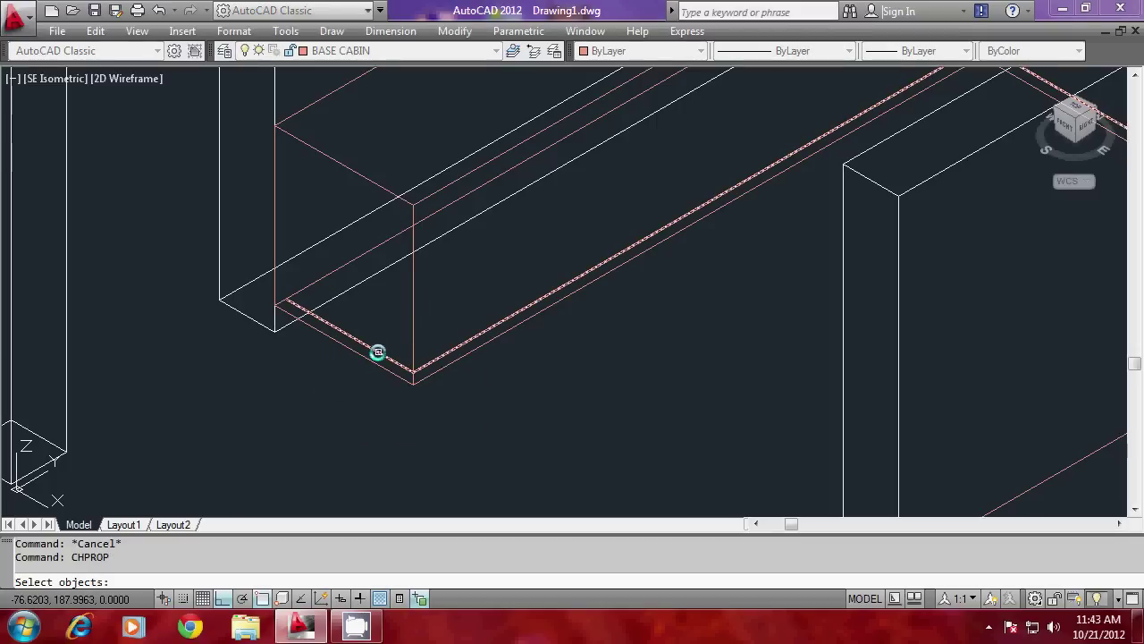
click(377, 351)
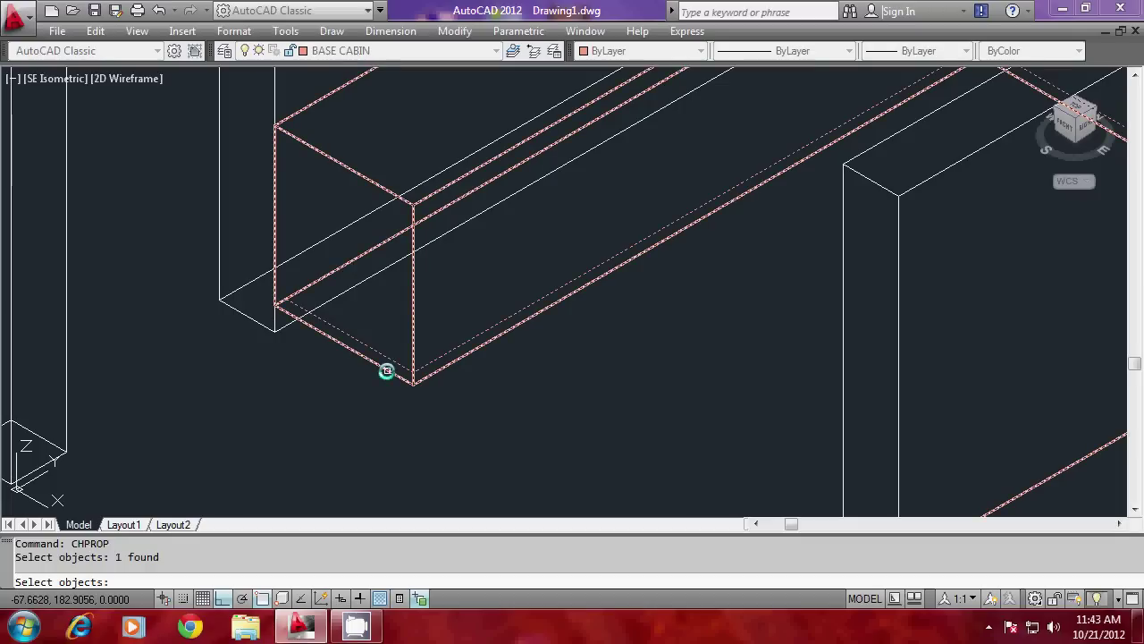
key(Return)
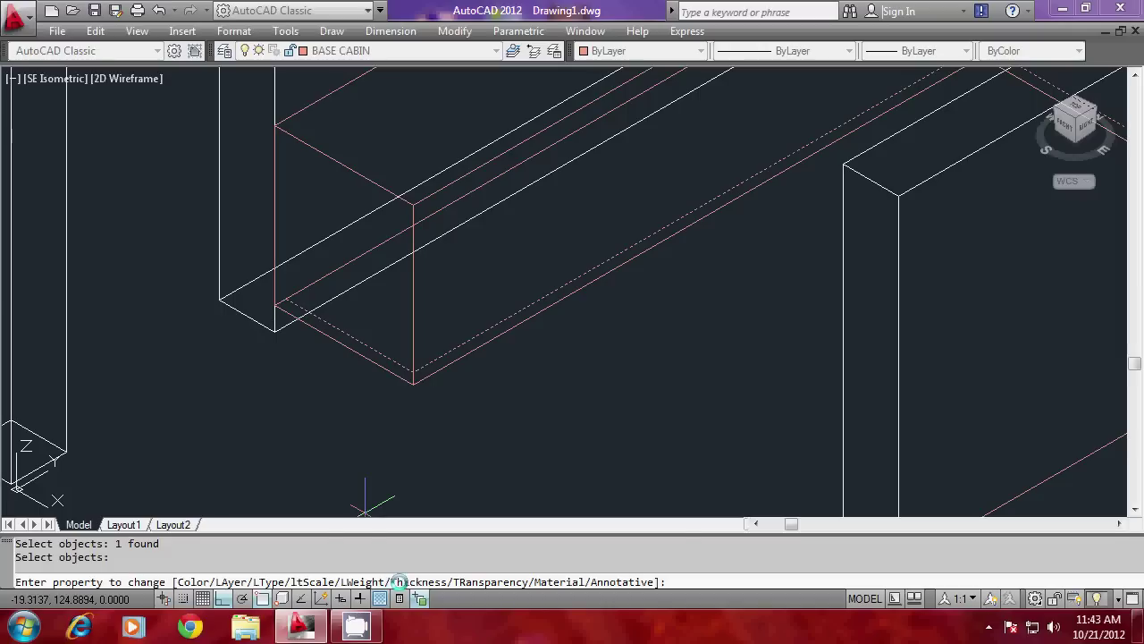
text(T)
key(Return)
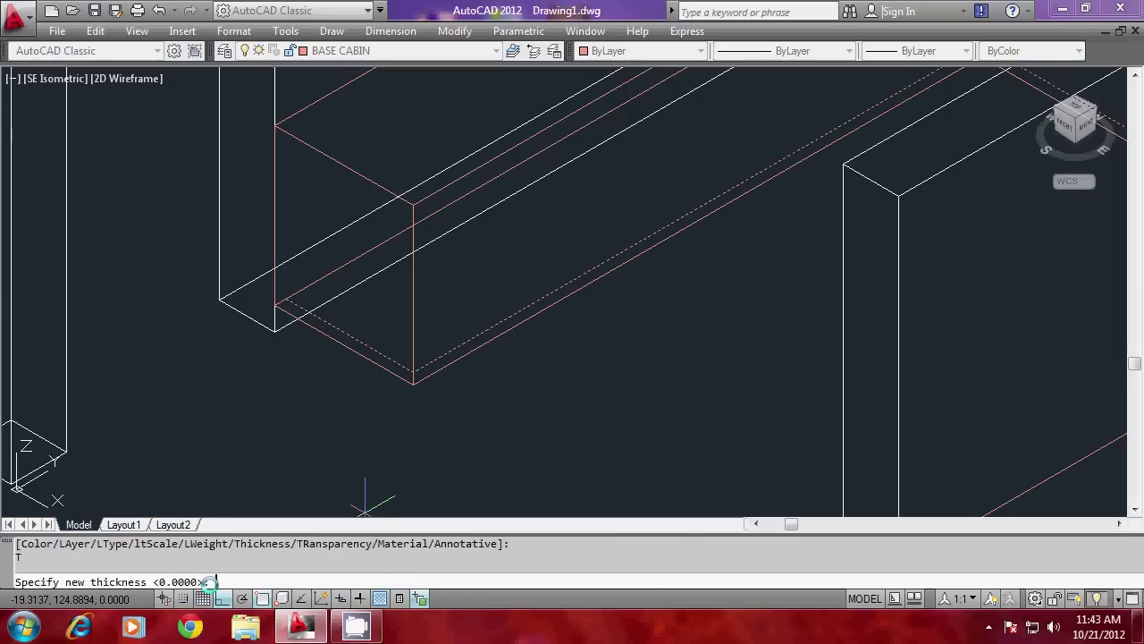
text(-10)
key(Return)
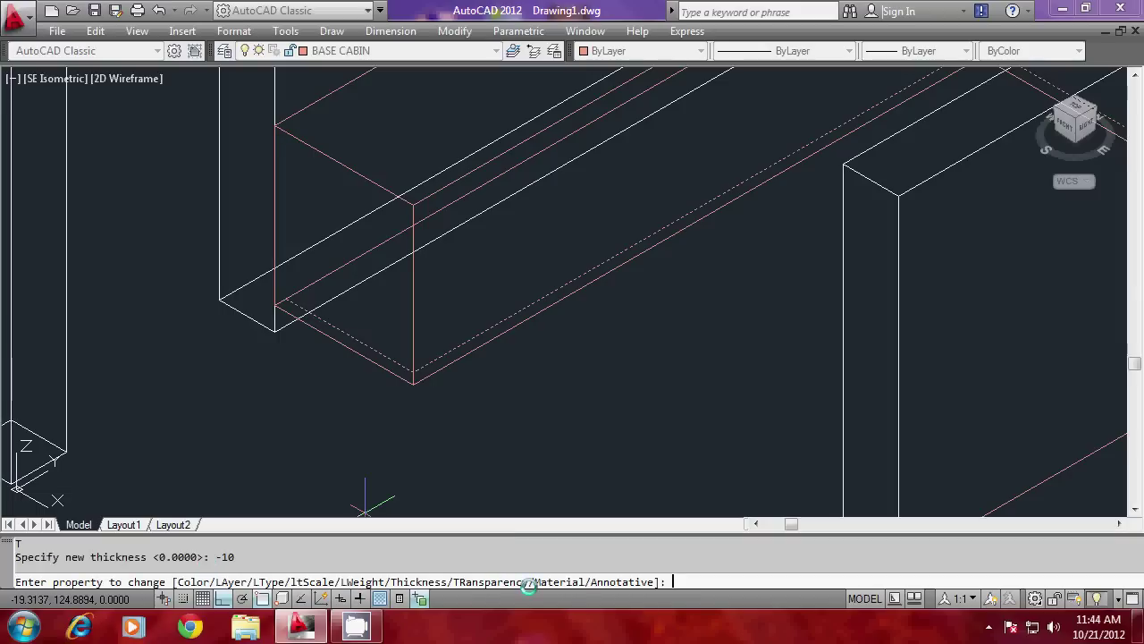
key(Return)
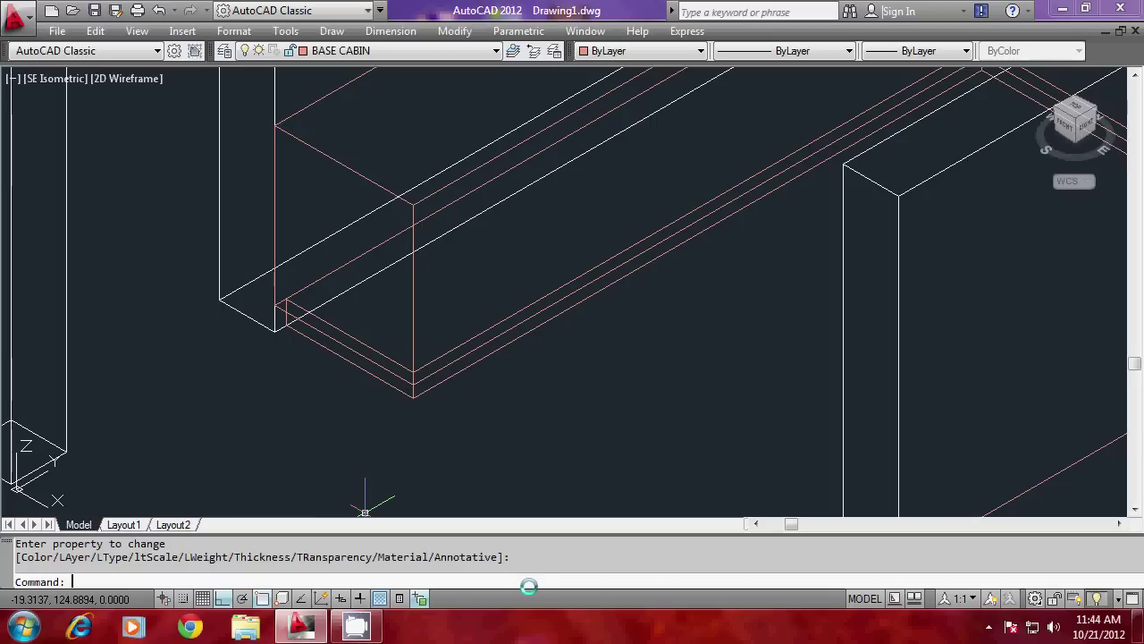
key(Escape)
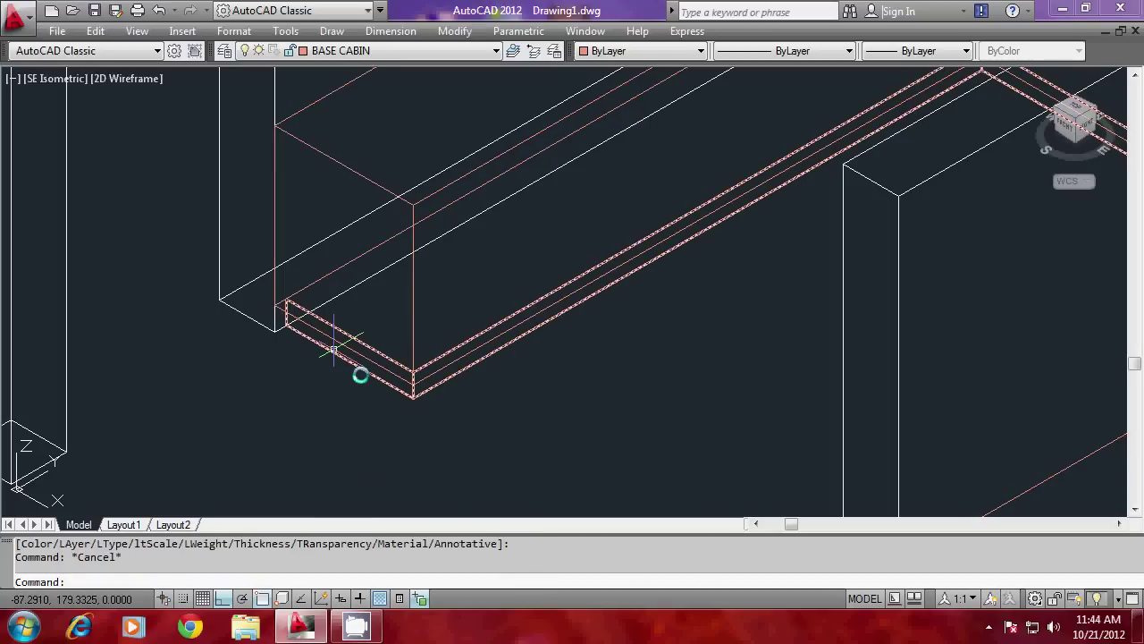
Inspect the thickened plinth outline and the cabinet solid above it at the cabinets' near end
scroll(355, 417, up, 1)
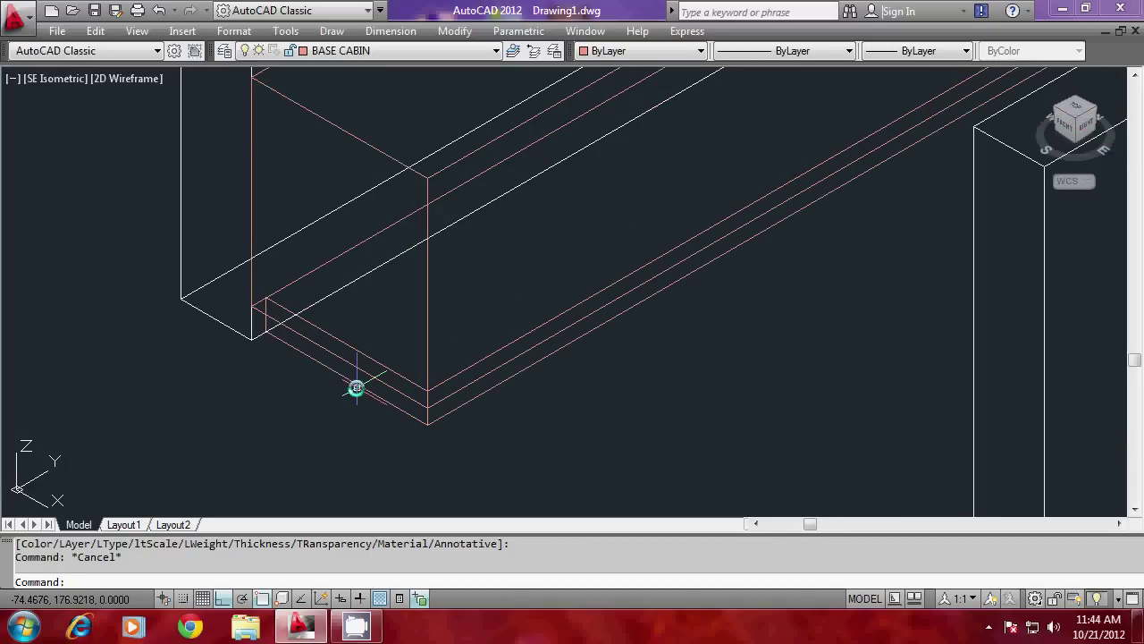
click(365, 393)
key(Escape)
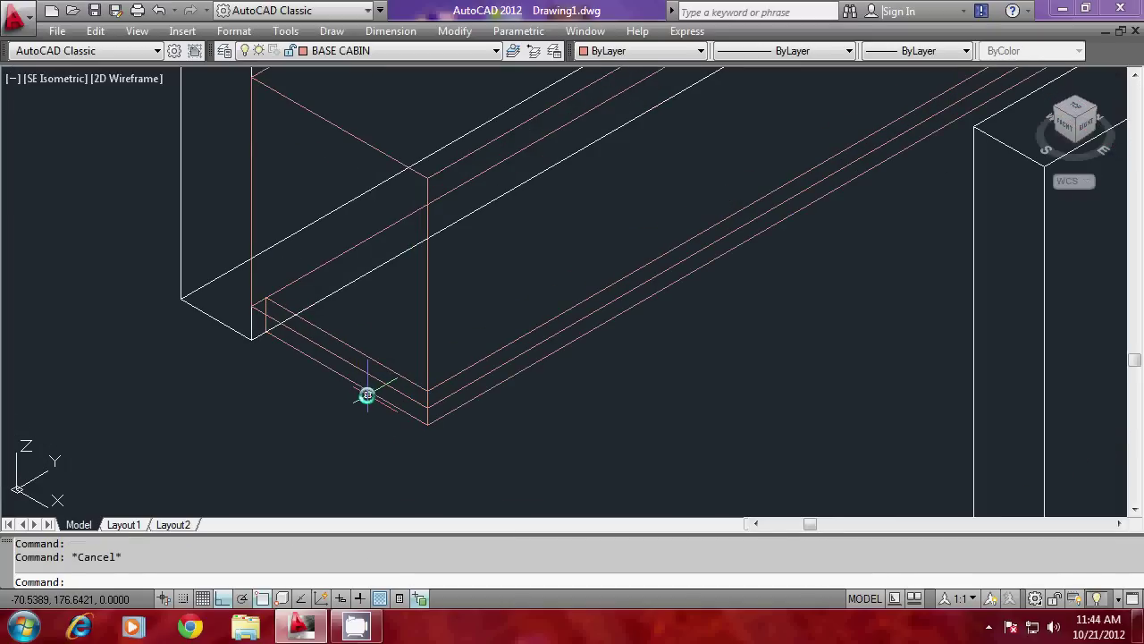
scroll(366, 394, down, 1)
click(366, 259)
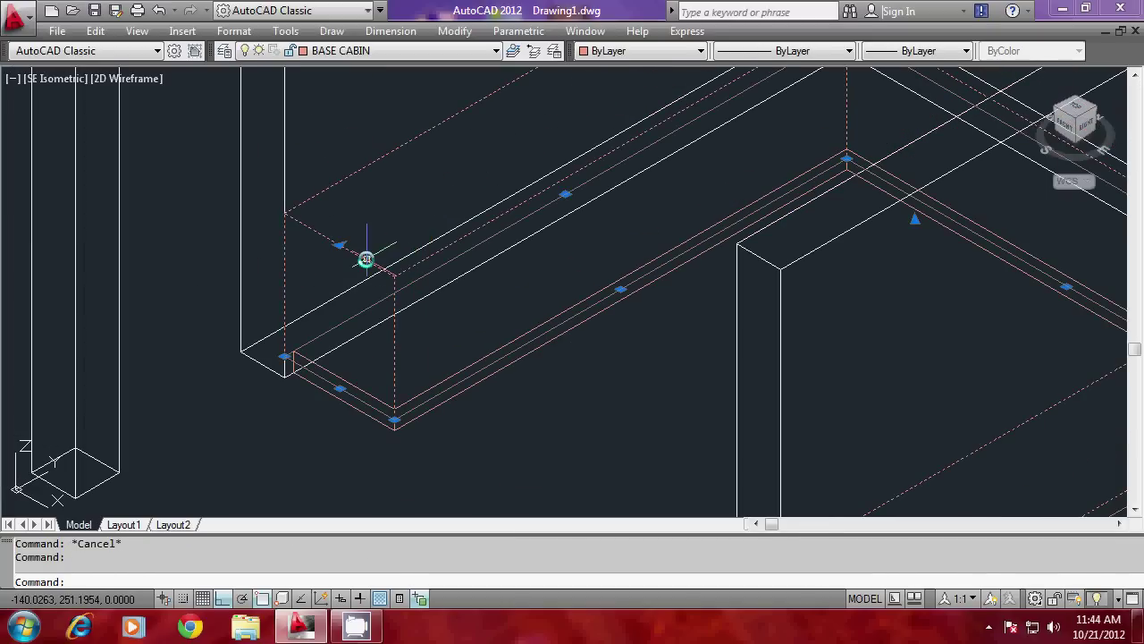
key(Escape)
scroll(411, 375, down, 1)
scroll(351, 476, up, 1)
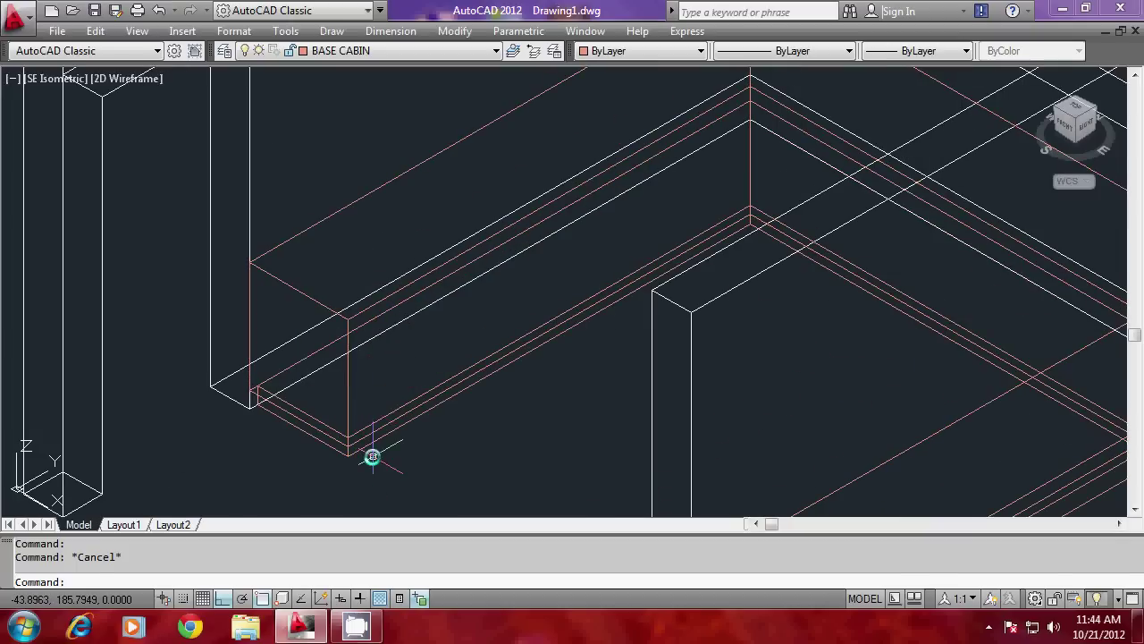
Preview the cabinets and plinth with hidden lines removed using HIDE, and regenerate the wireframe display
text(HI)
key(Return)
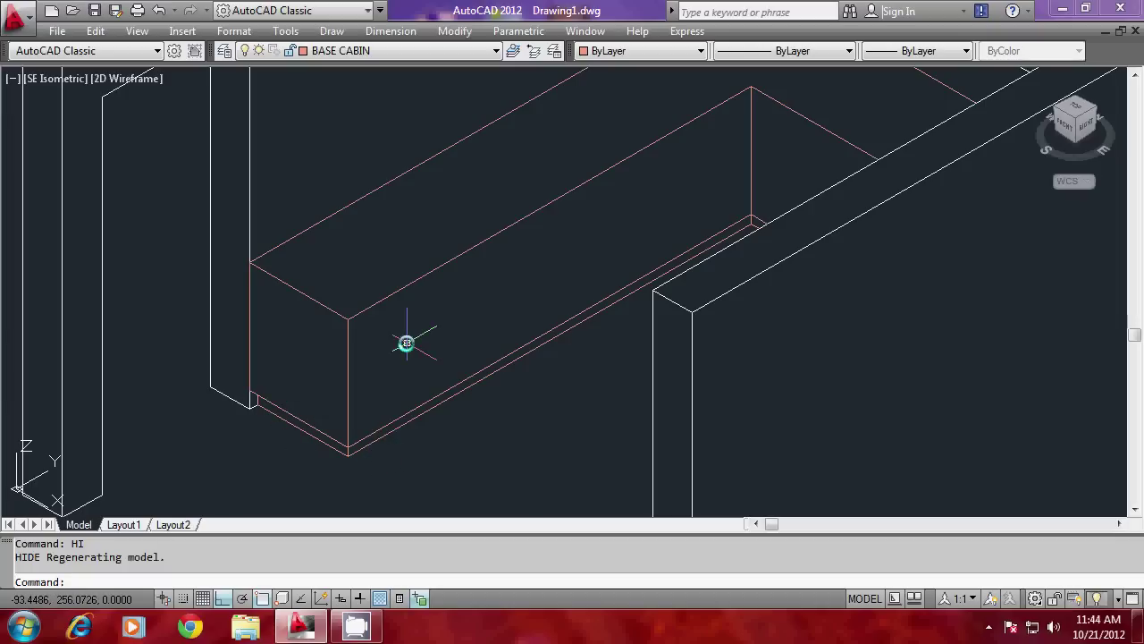
text(RE)
key(Return)
key(Escape)
scroll(306, 411, down, 3)
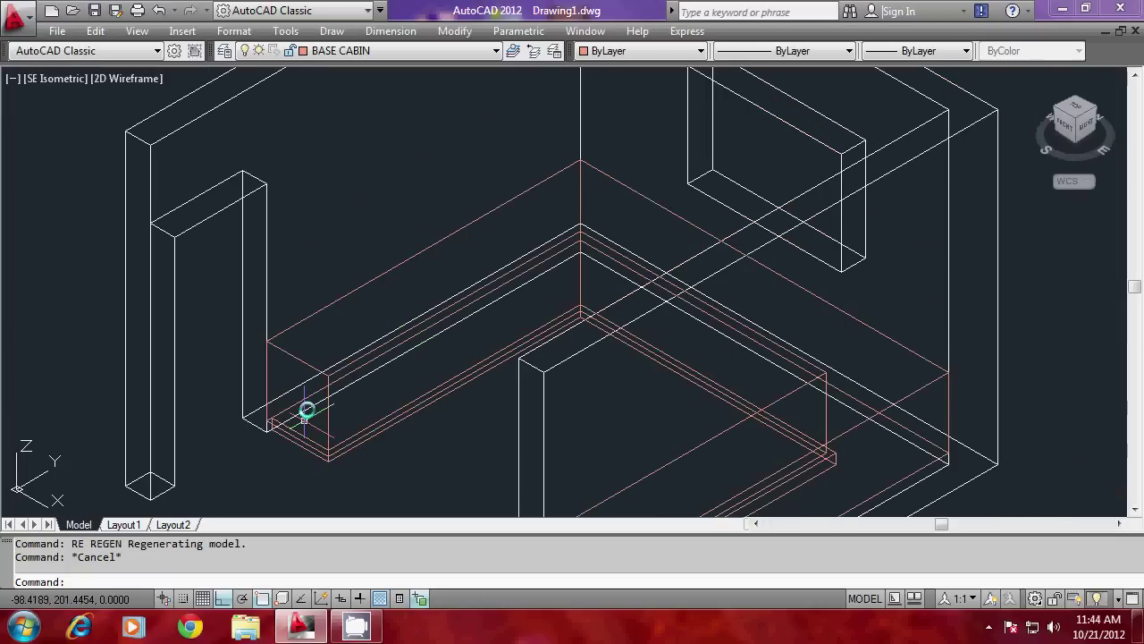
scroll(232, 409, up, 2)
key(Escape)
scroll(223, 406, down, 2)
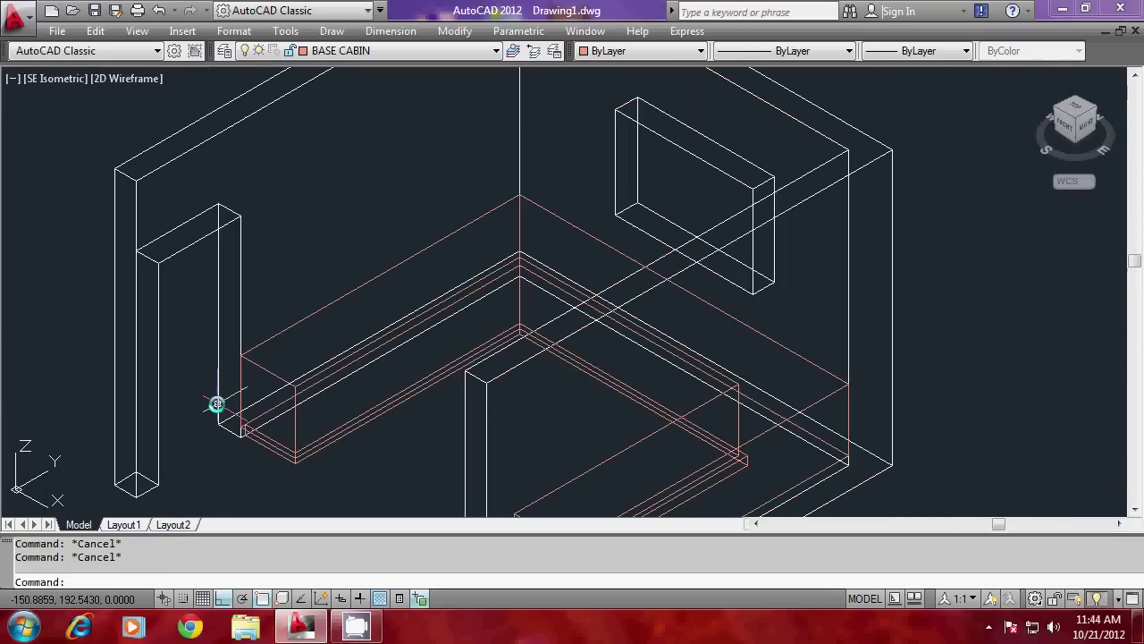
text(PL)
key(Return)
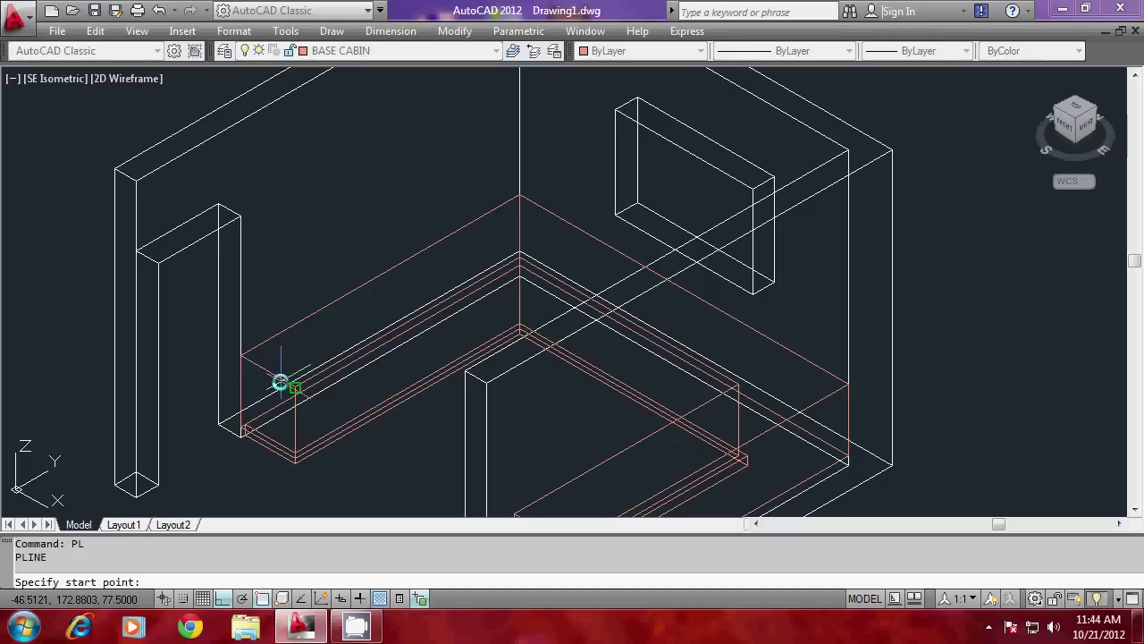
scroll(269, 383, up, 2)
key(Escape)
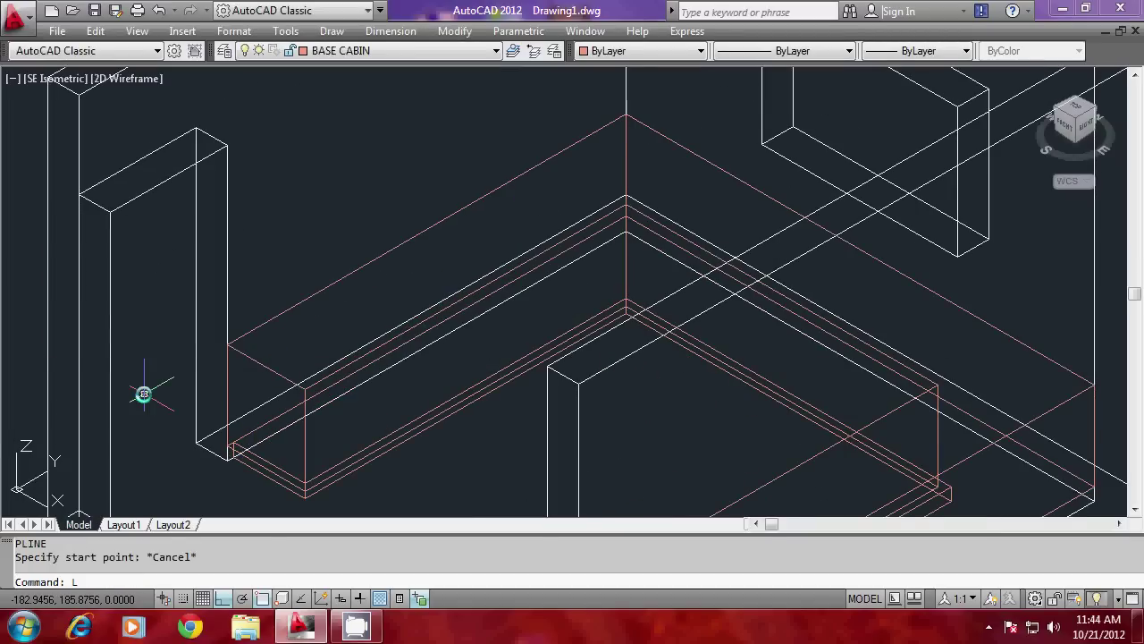
Create a layer named SLAB with color 253 and make it the current layer
text(LA)
key(Return)
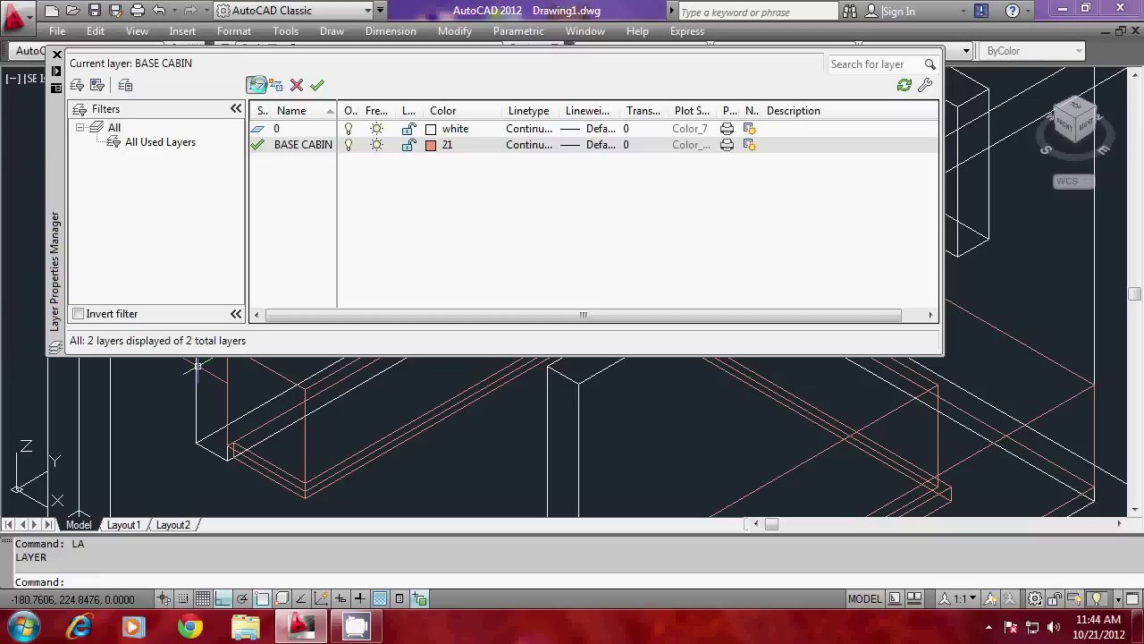
click(254, 84)
text(SLAB)
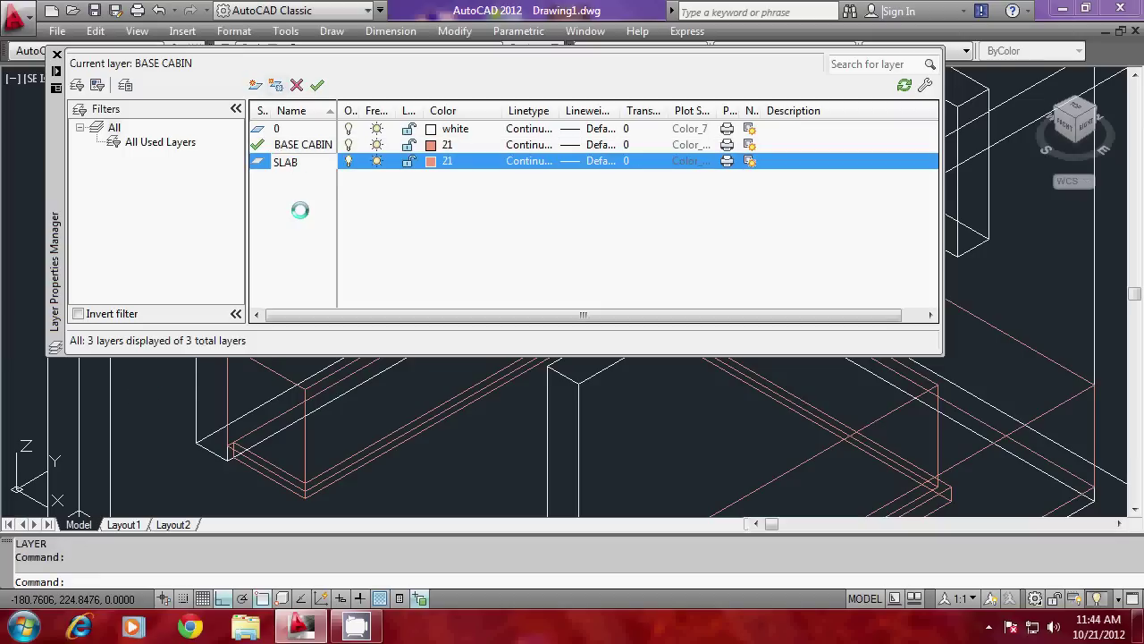
key(Return)
click(438, 160)
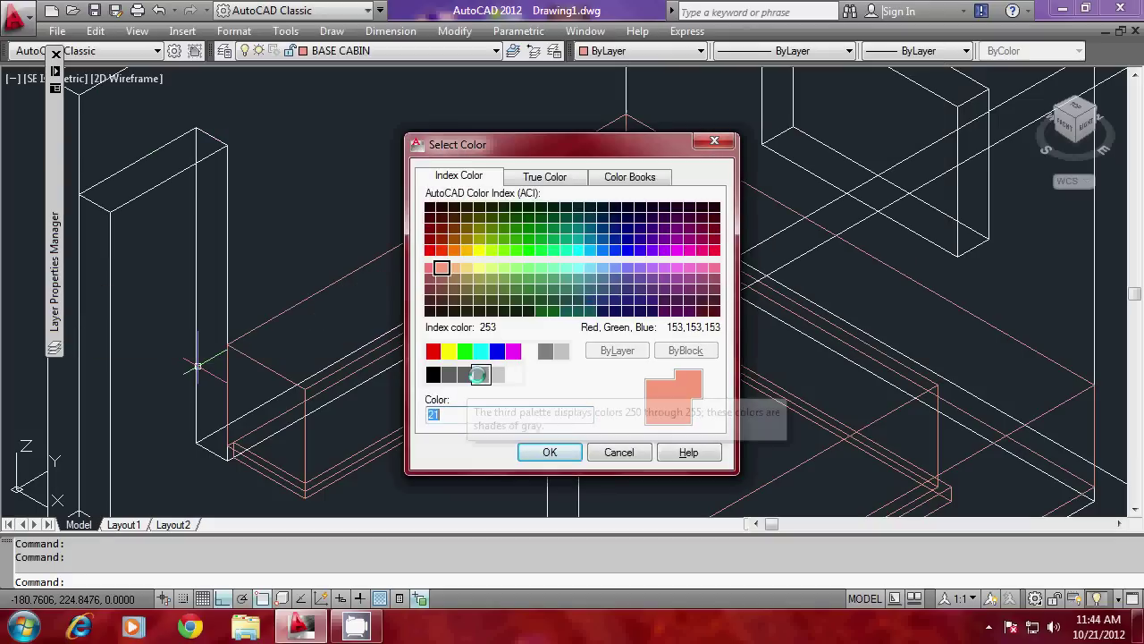
click(479, 375)
click(549, 451)
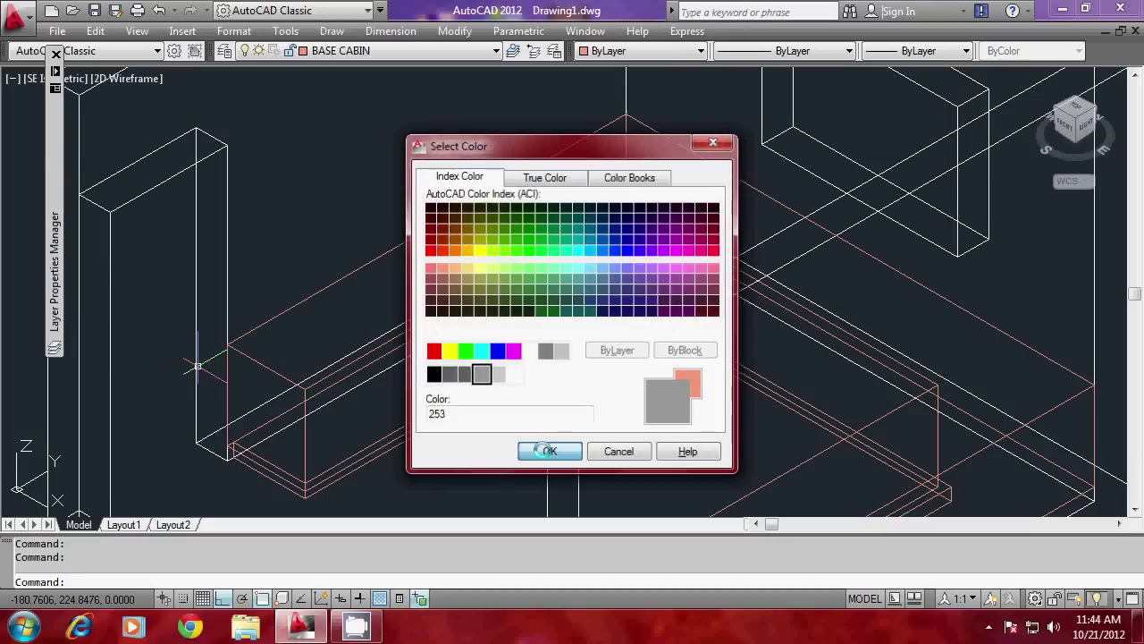
click(340, 50)
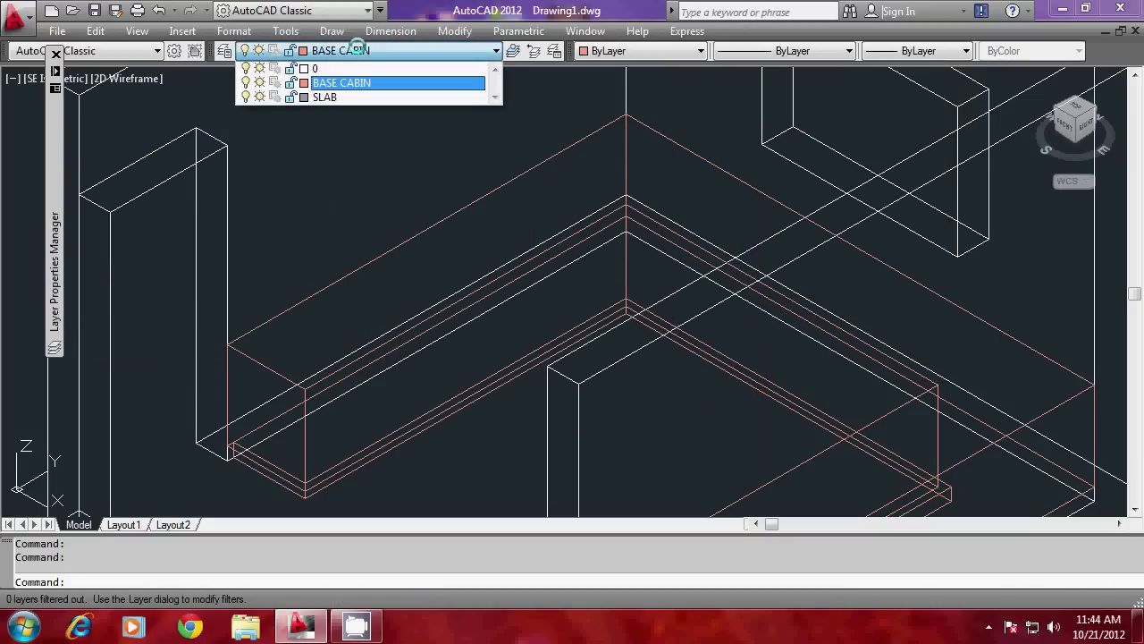
click(338, 93)
key(Escape)
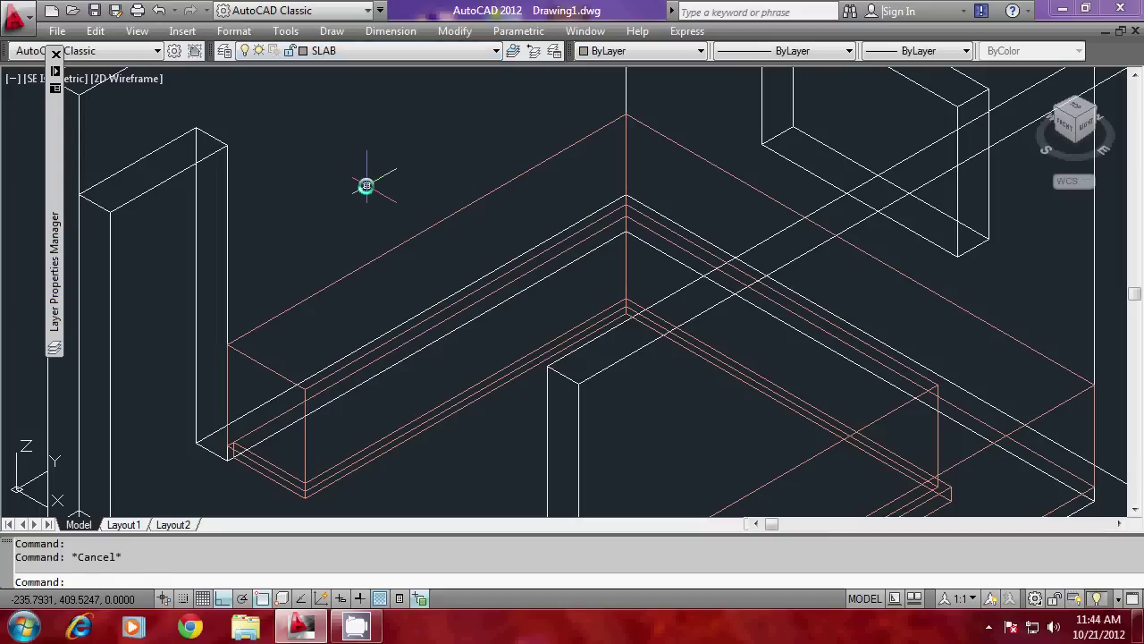
Trace a polyline along the cabinets' top front edges, including both end edges of the U shape
text(PL)
key(Return)
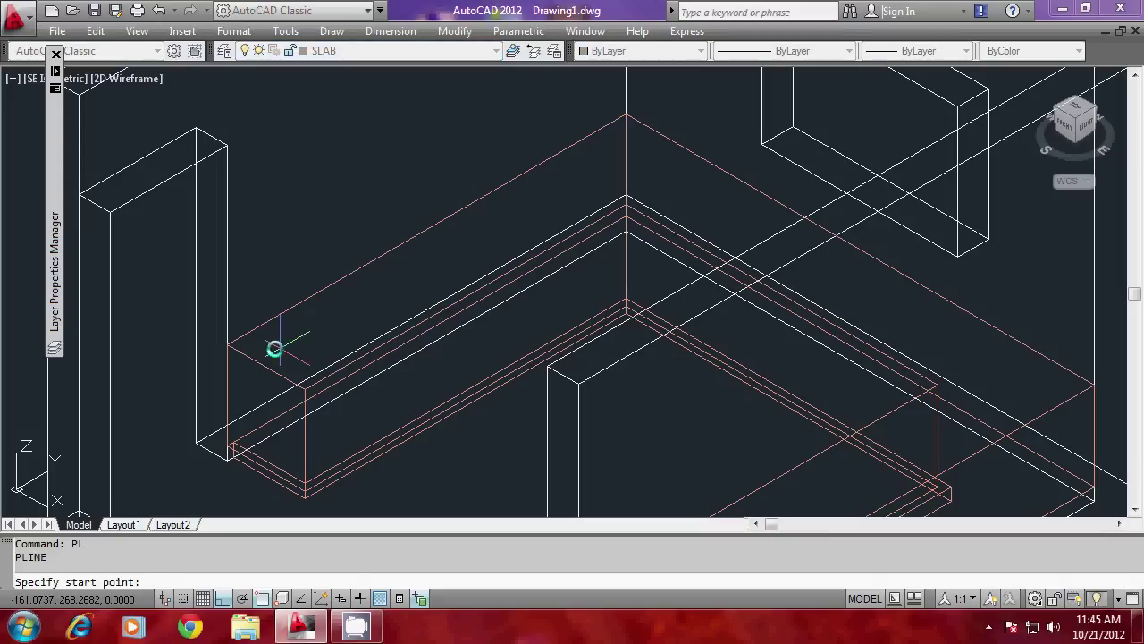
click(228, 344)
click(313, 386)
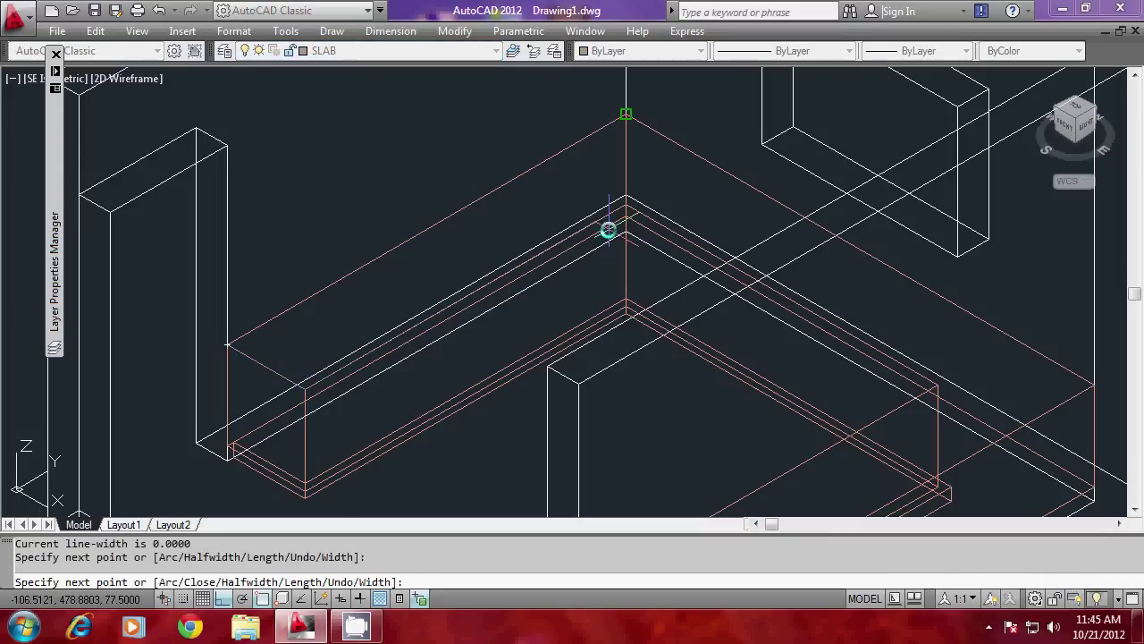
scroll(664, 178, up, 2)
scroll(593, 242, up, 1)
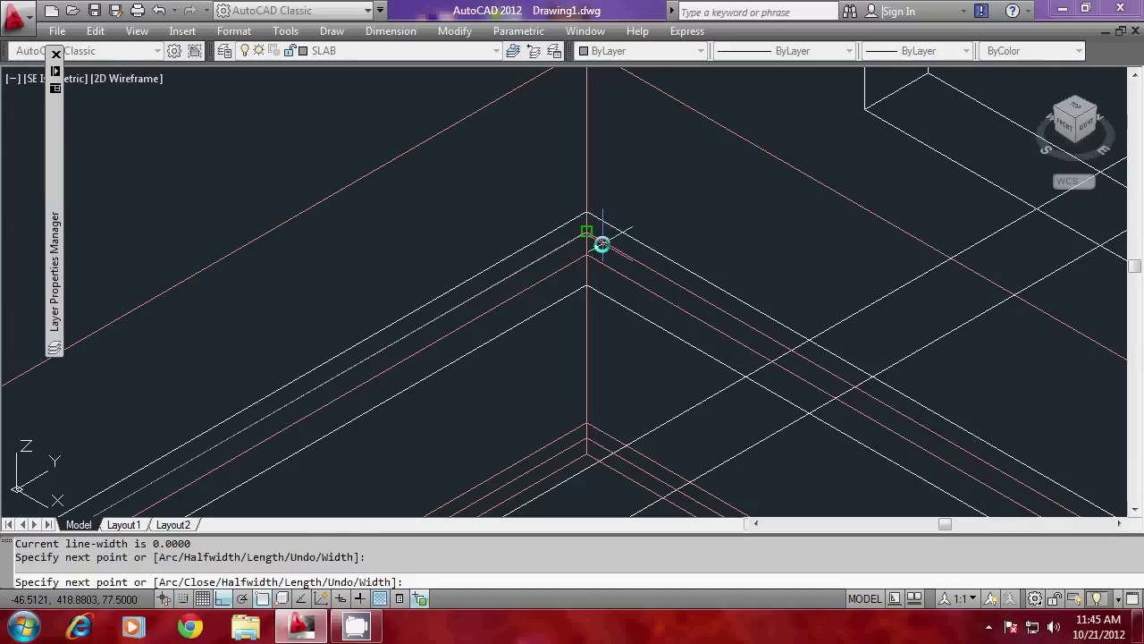
scroll(596, 152, down, 2)
click(596, 152)
scroll(849, 331, up, 2)
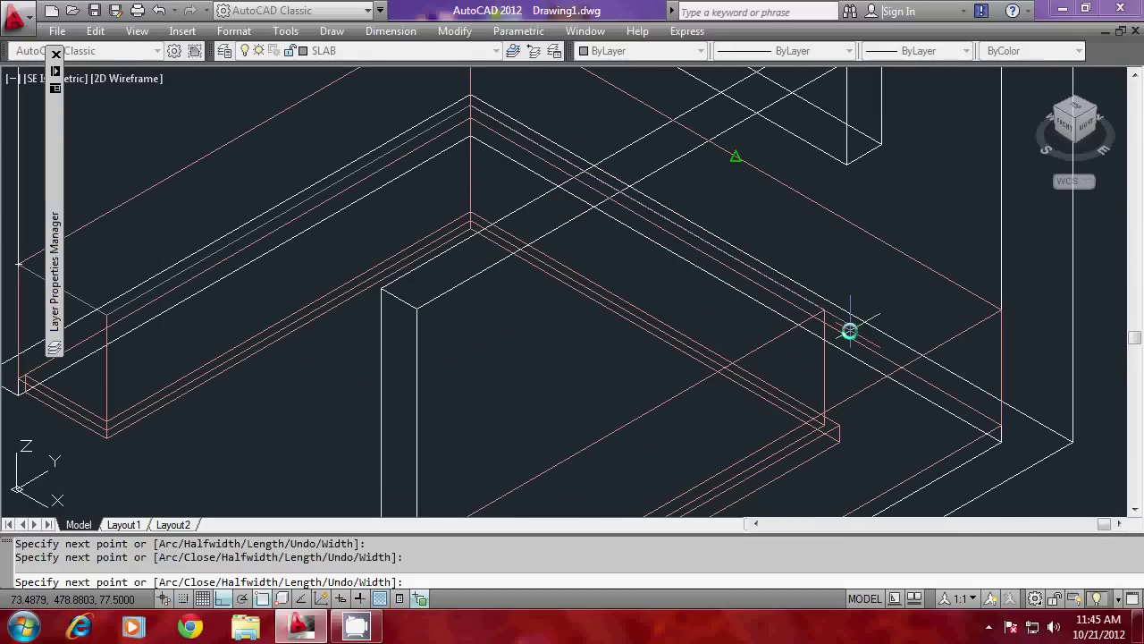
click(849, 331)
scroll(778, 171, down, 2)
scroll(545, 370, up, 2)
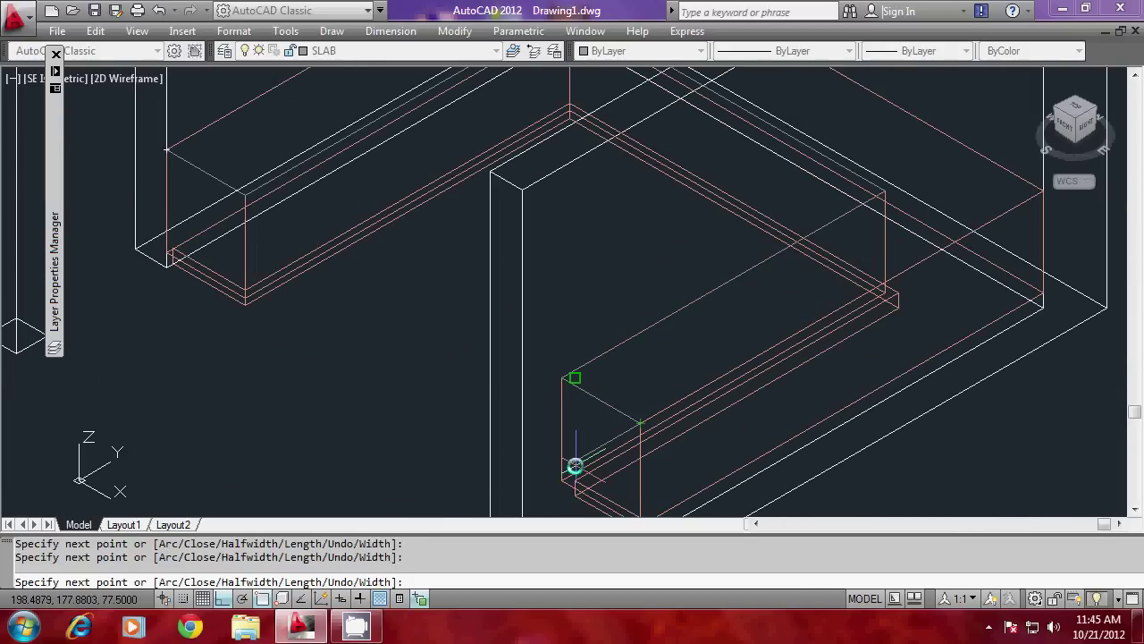
key(Return)
scroll(614, 411, down, 2)
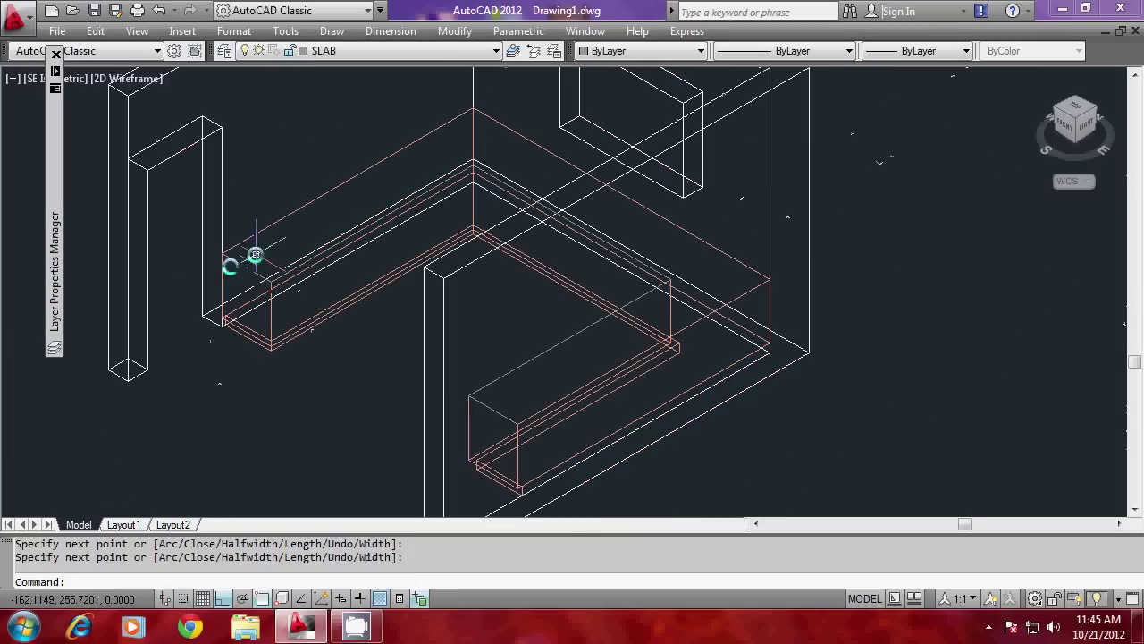
Offset the traced polyline 2.5 outward from the cabinets' top front edges to form the slab overhang
scroll(254, 269, up, 2)
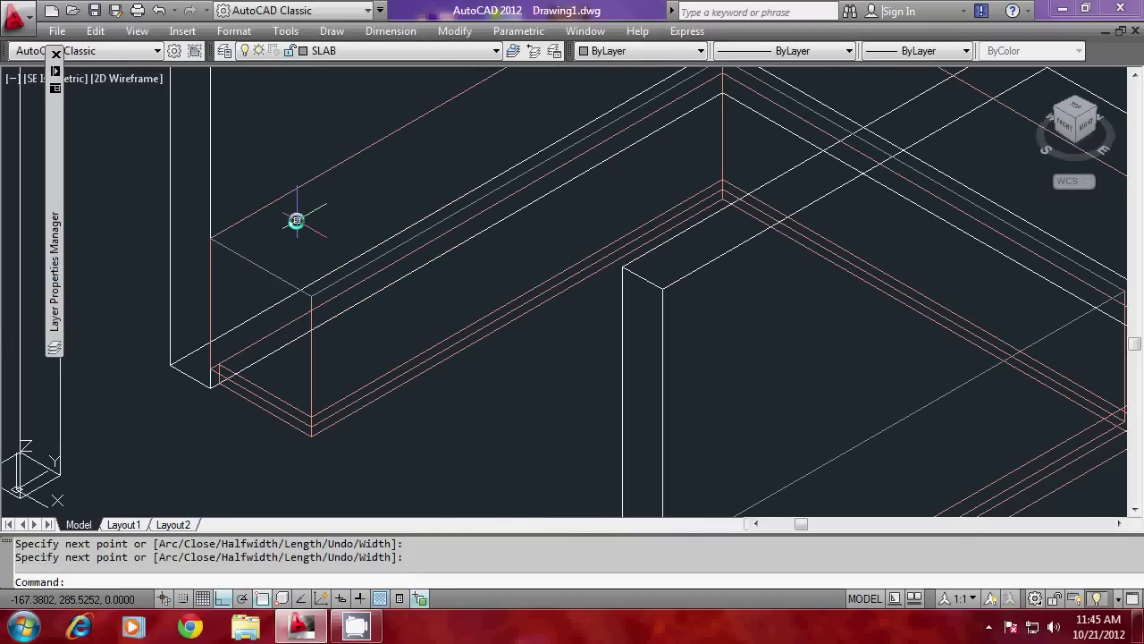
text(o)
key(Return)
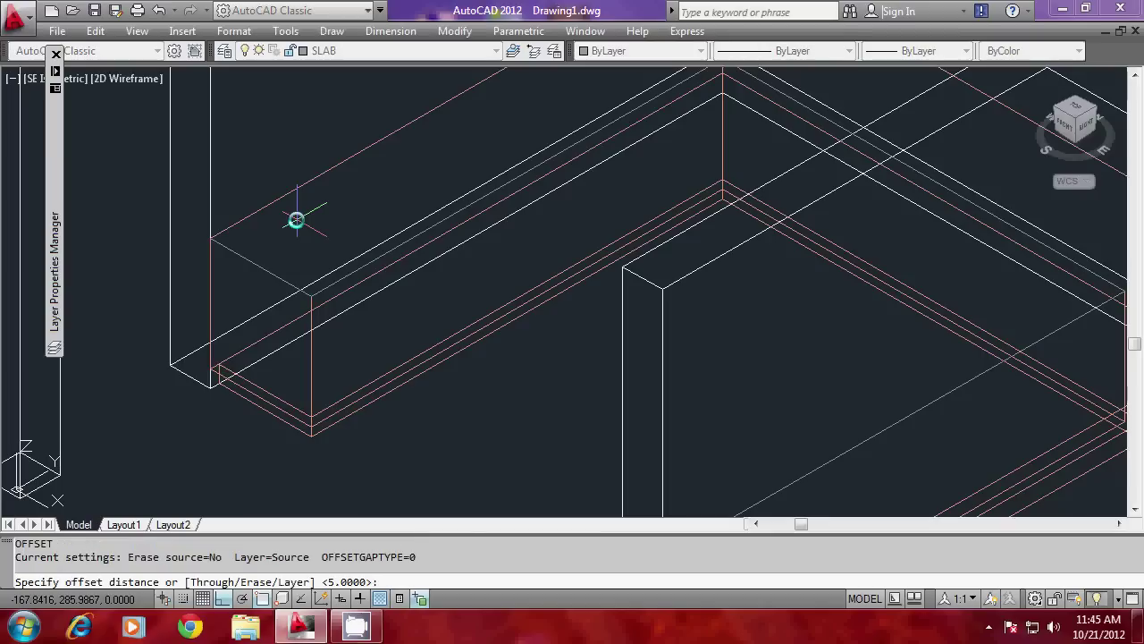
text(2.5)
key(Return)
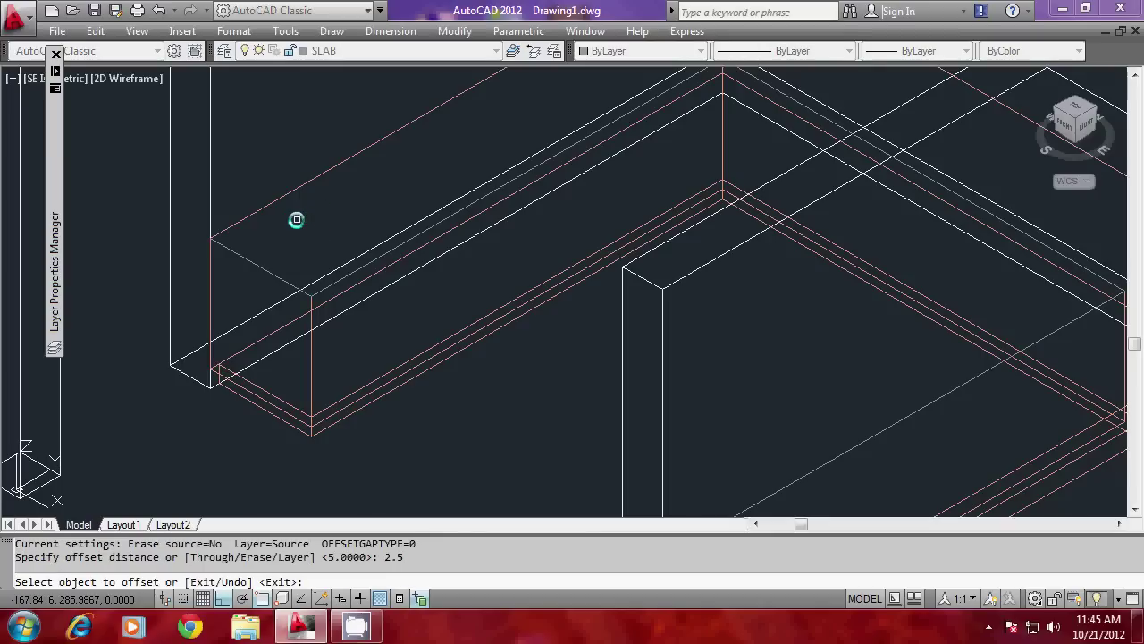
click(264, 277)
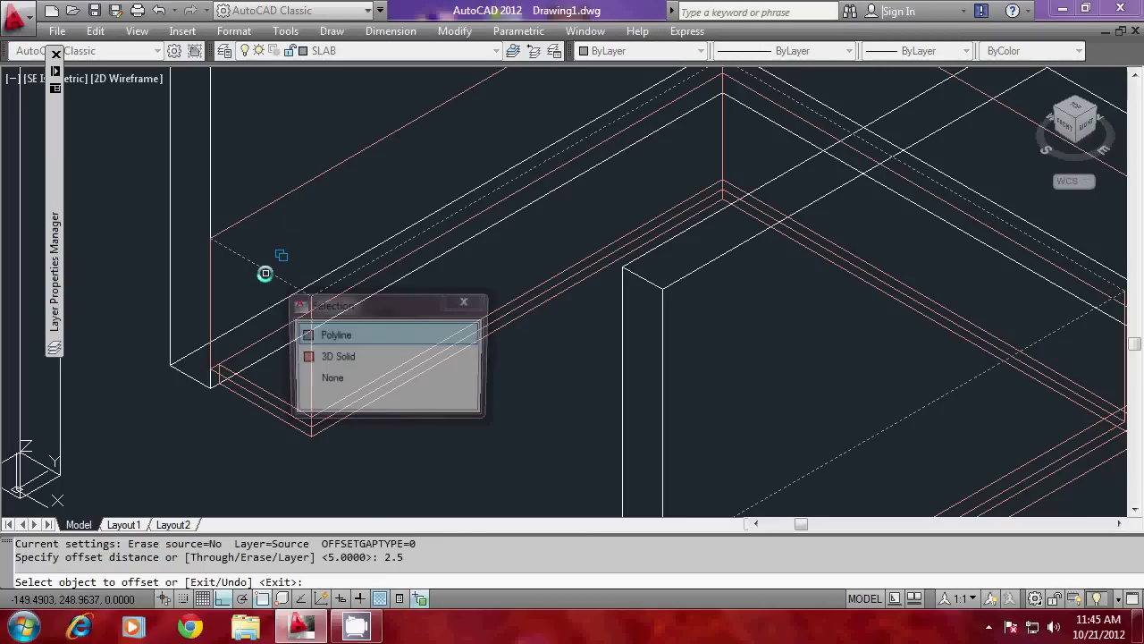
click(308, 335)
key(Escape)
scroll(366, 421, up, 2)
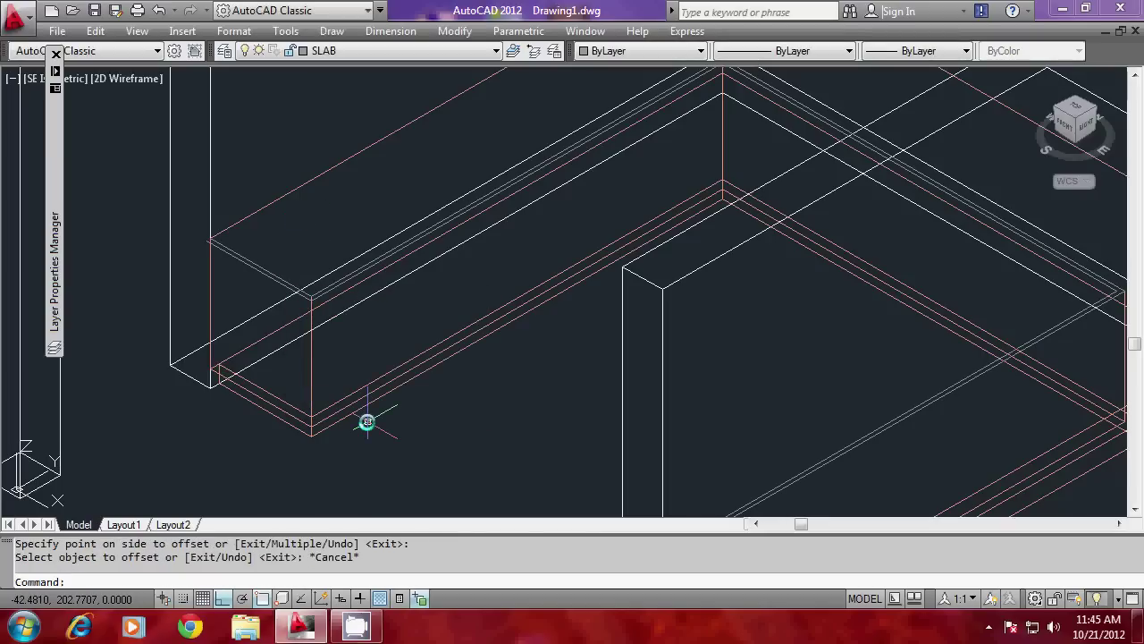
key(Escape)
Erase the original traced polyline along the cabinets' top edges, keeping the offset copy
scroll(268, 262, up, 3)
text(E)
key(Return)
click(362, 327)
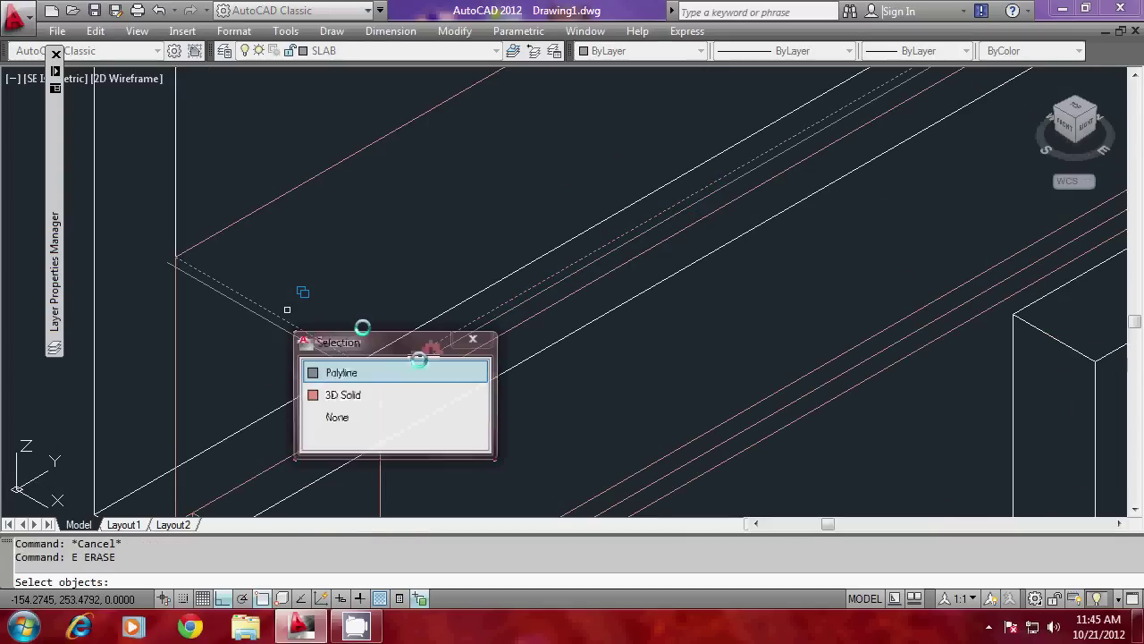
click(357, 370)
key(Escape)
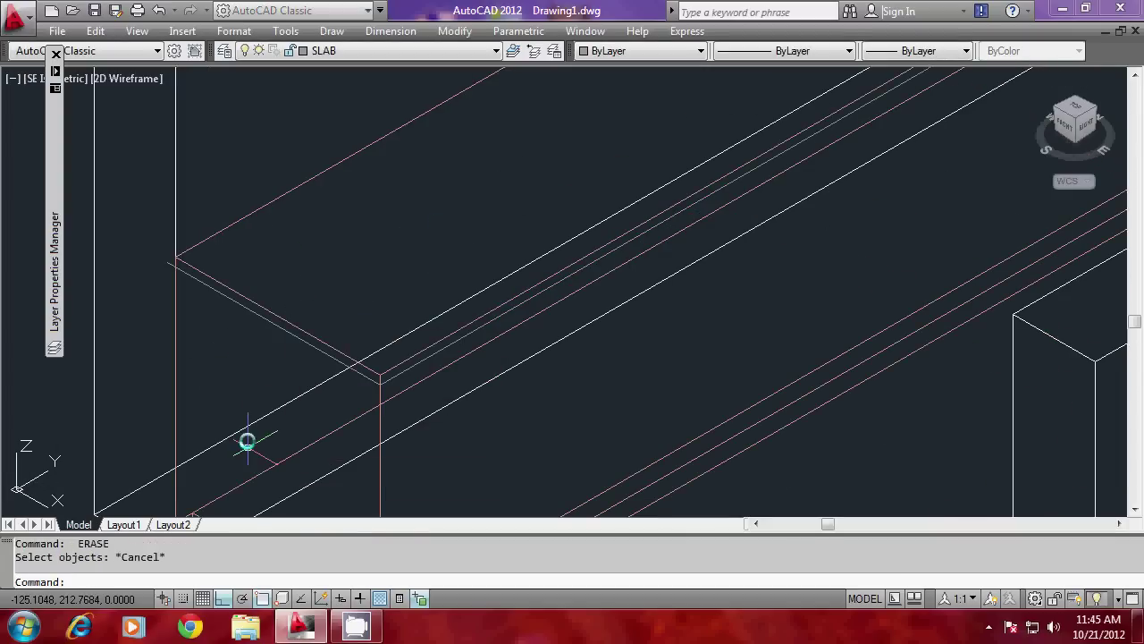
key(Escape)
Draw a polyline along the cabinets' top back edges through both wall corners, connecting the two ends of the offset polyline
scroll(259, 370, down, 2)
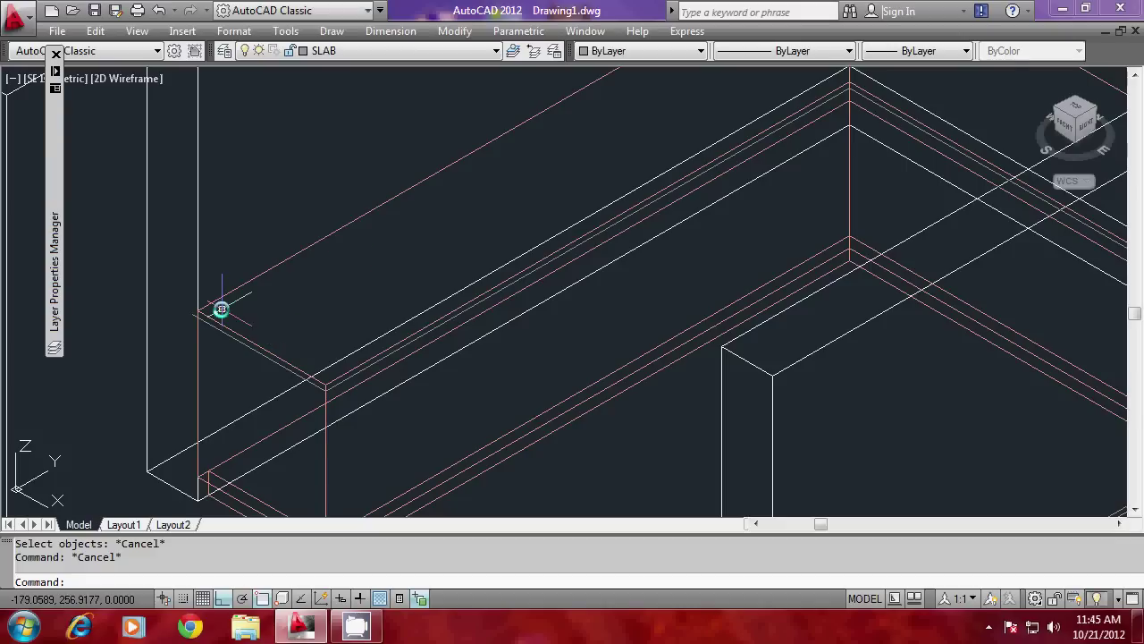
text(PL)
key(Escape)
text(PL)
key(Return)
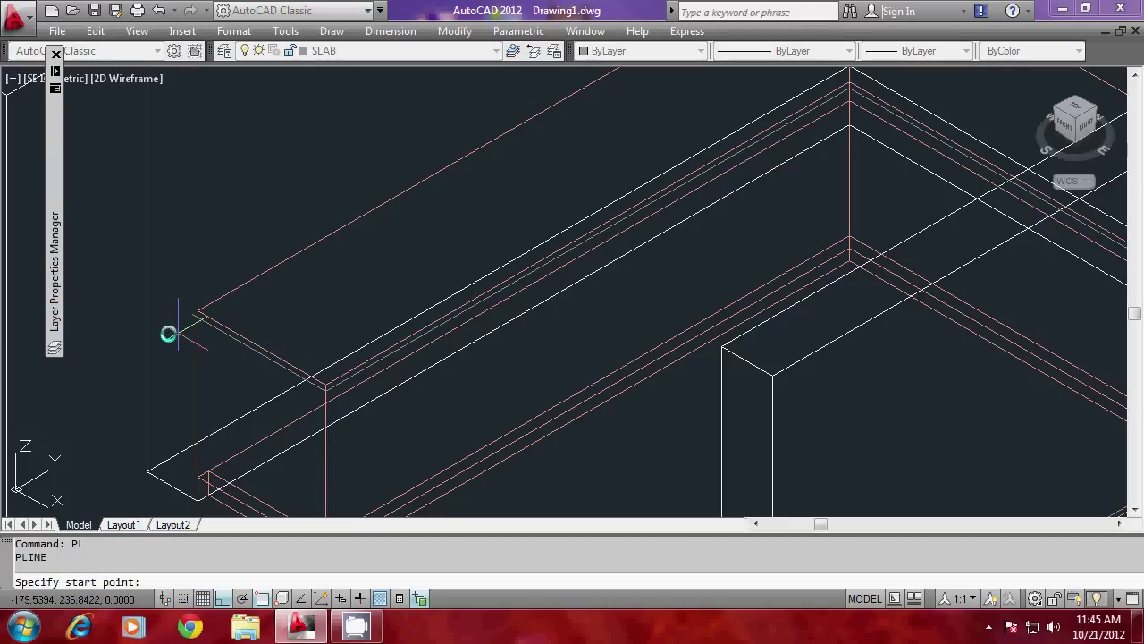
scroll(148, 302, up, 3)
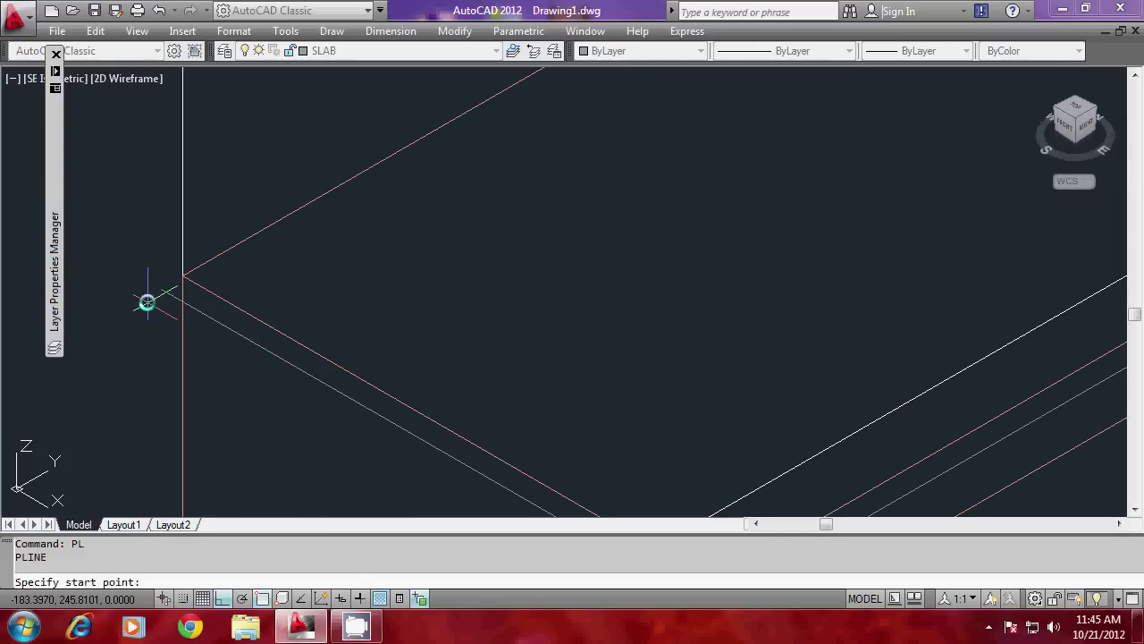
click(160, 290)
scroll(153, 407, down, 4)
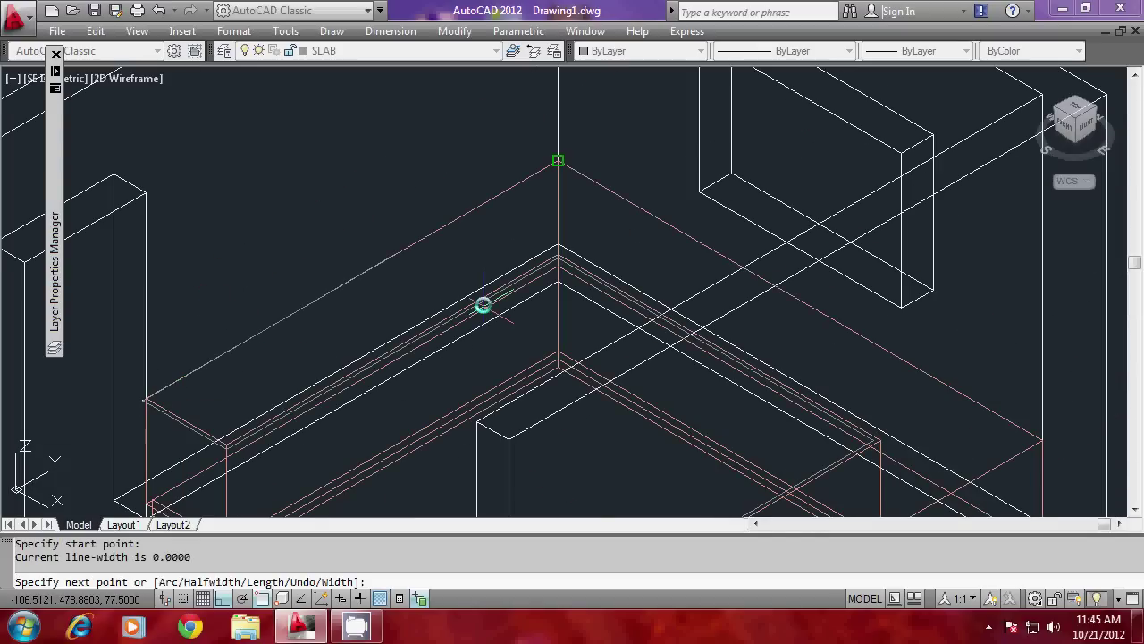
click(542, 174)
scroll(564, 149, up, 4)
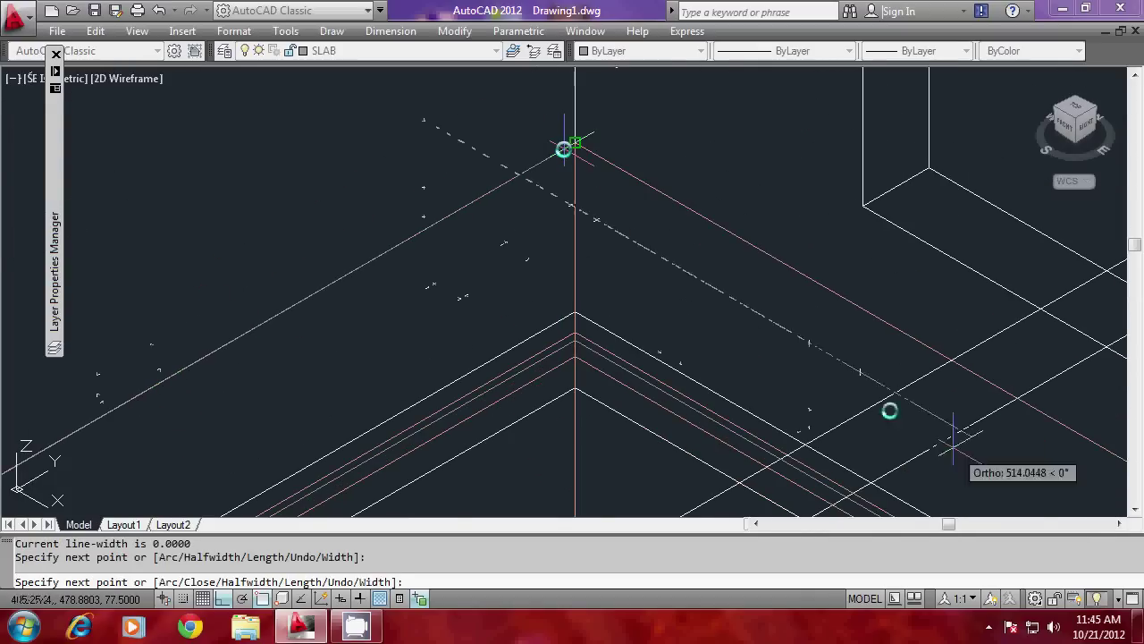
scroll(758, 333, down, 4)
click(758, 333)
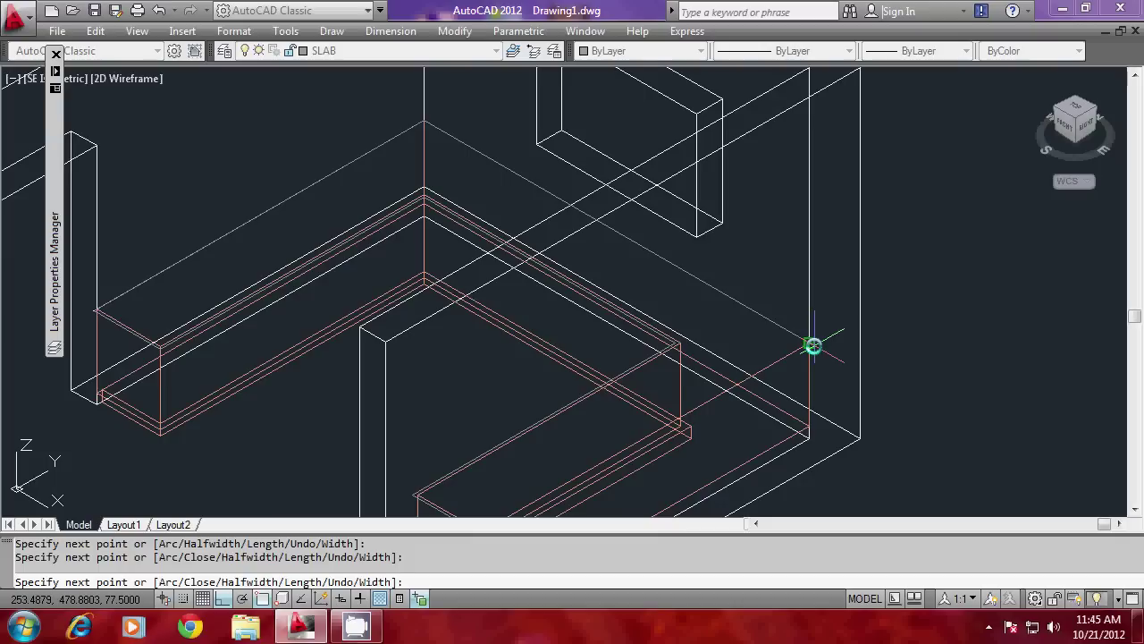
scroll(669, 391, down, 4)
scroll(668, 391, up, 5)
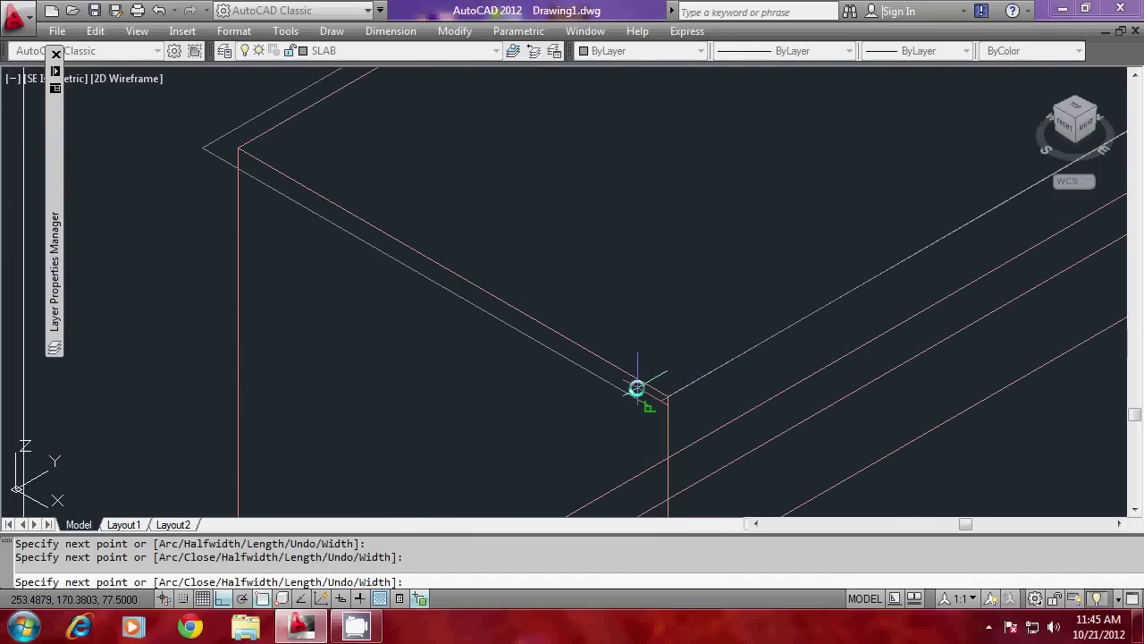
click(636, 388)
key(Return)
Join the offset front polyline and the back polyline into one closed slab outline with PEDIT, selecting all objects
scroll(587, 450, down, 5)
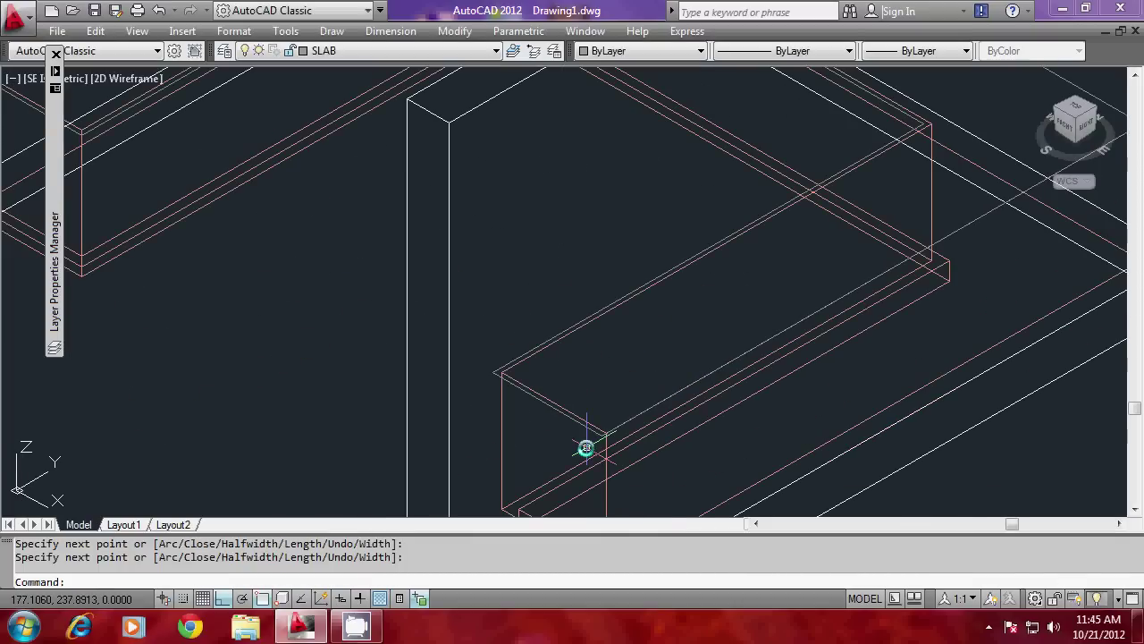
scroll(586, 459, up, 1)
scroll(456, 351, down, 2)
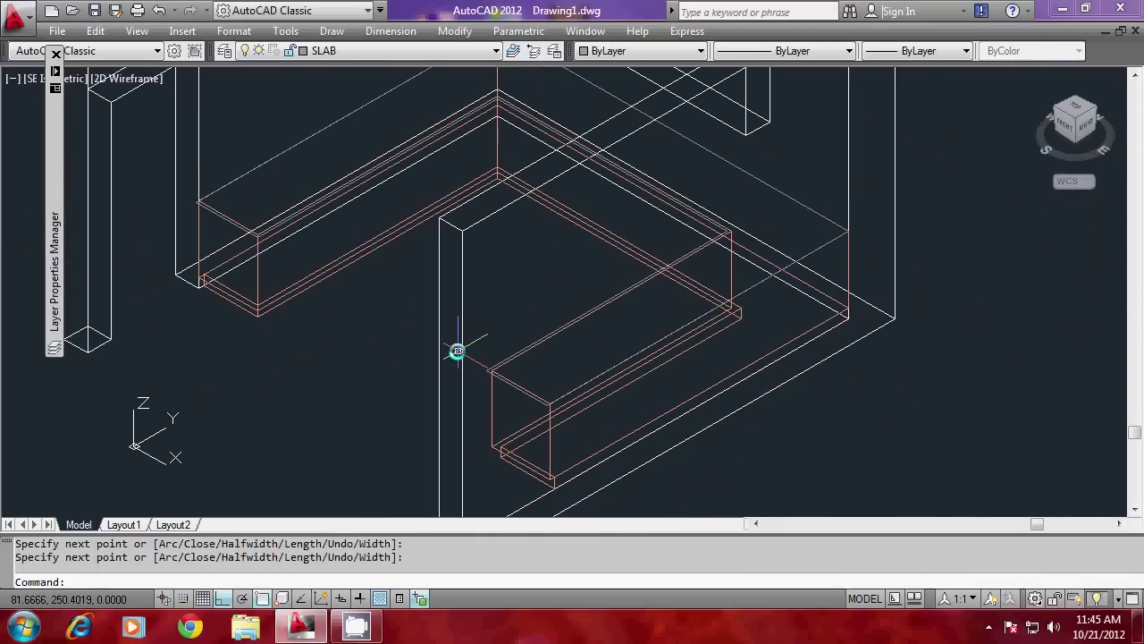
scroll(348, 250, up, 3)
text(pedit)
key(Return)
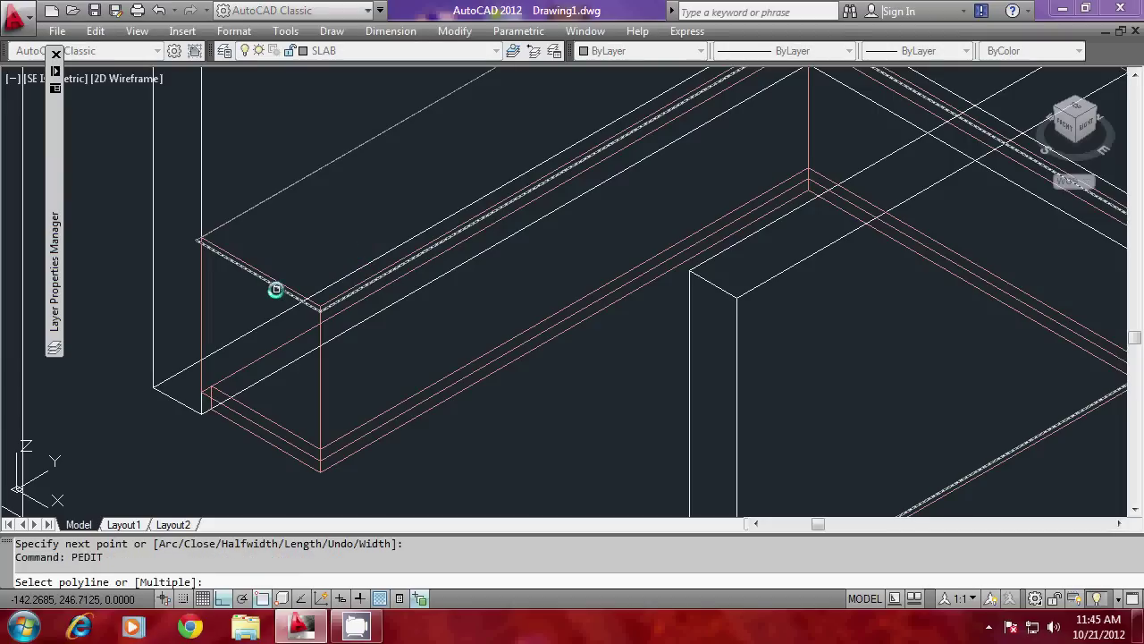
click(275, 289)
text(J)
key(Return)
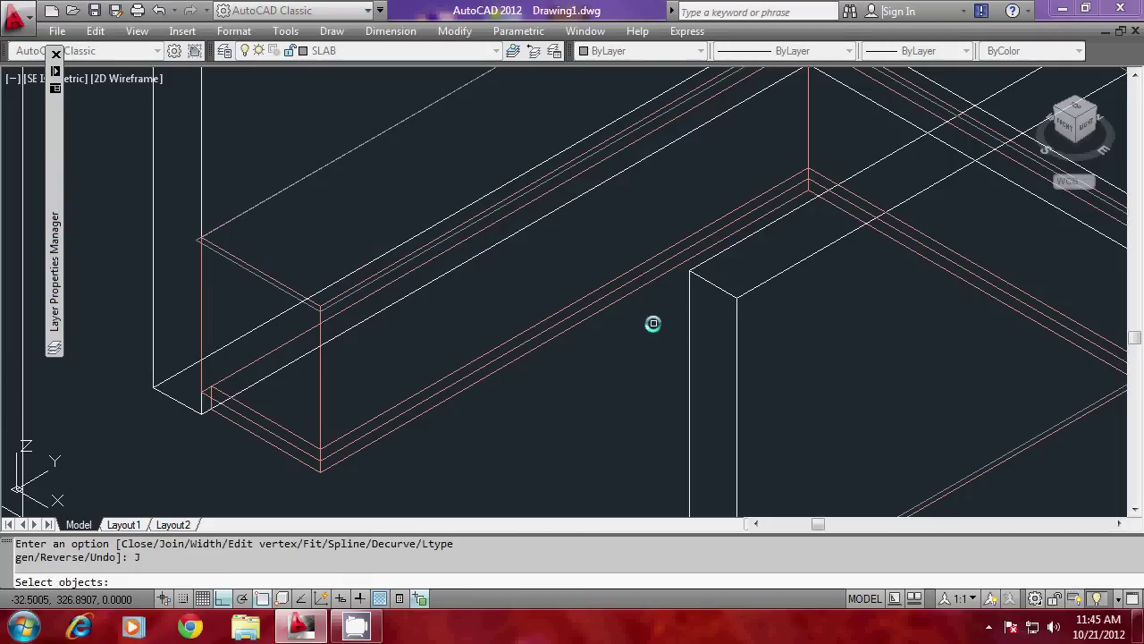
text(ALL)
key(Return)
key(Return)
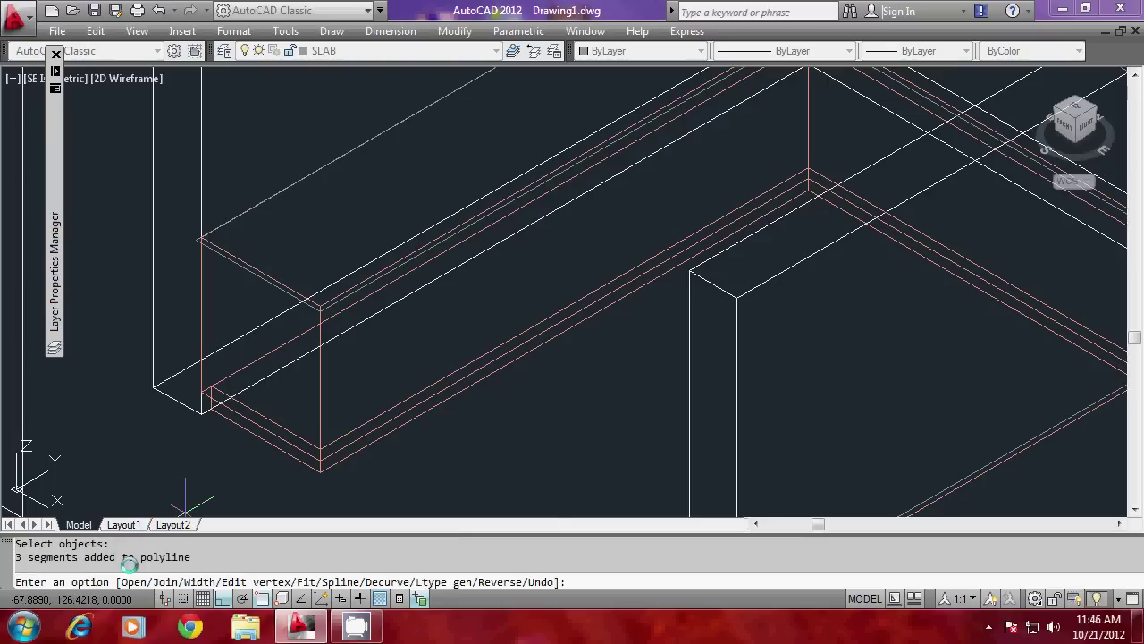
key(Return)
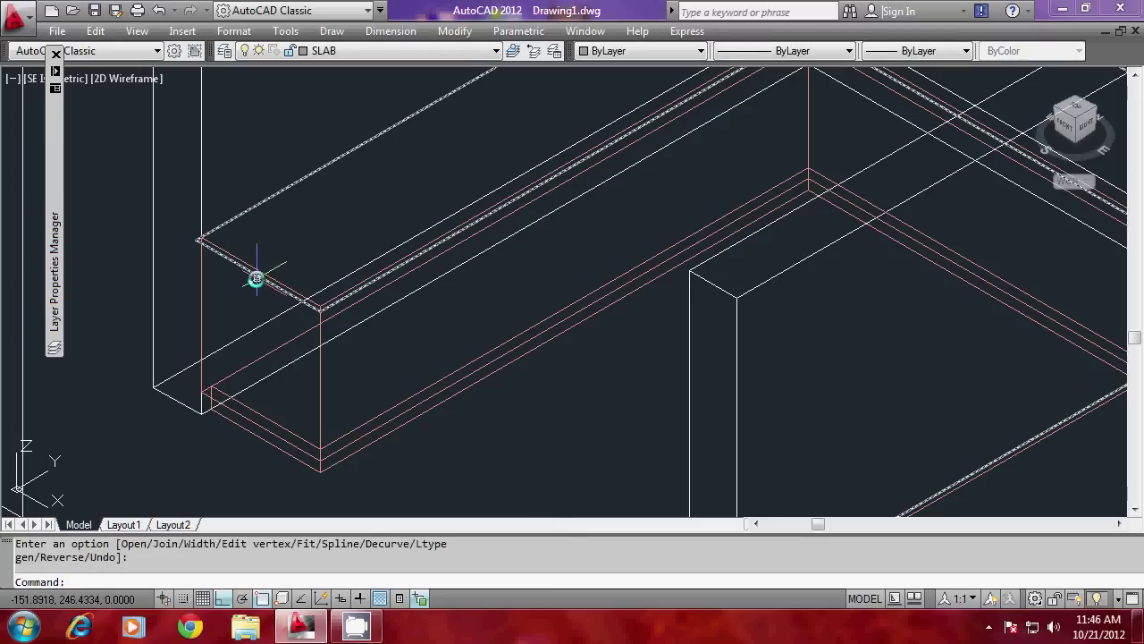
Extrude the closed slab outline upward to a height of 2.5
key(Escape)
key(Escape)
text(ext)
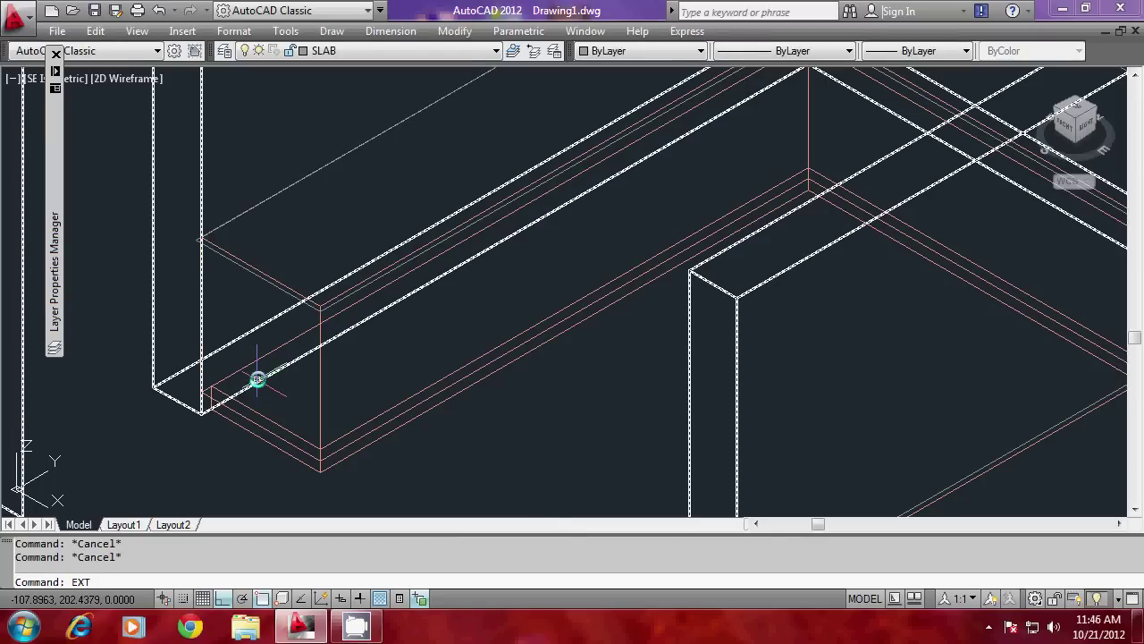
key(Return)
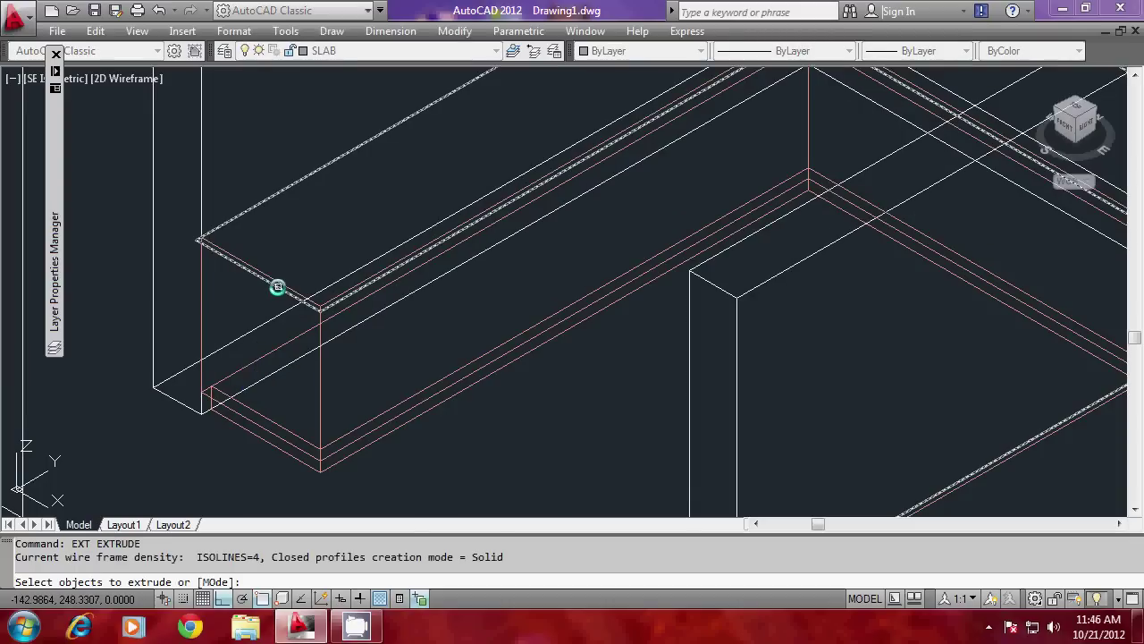
click(373, 318)
key(Return)
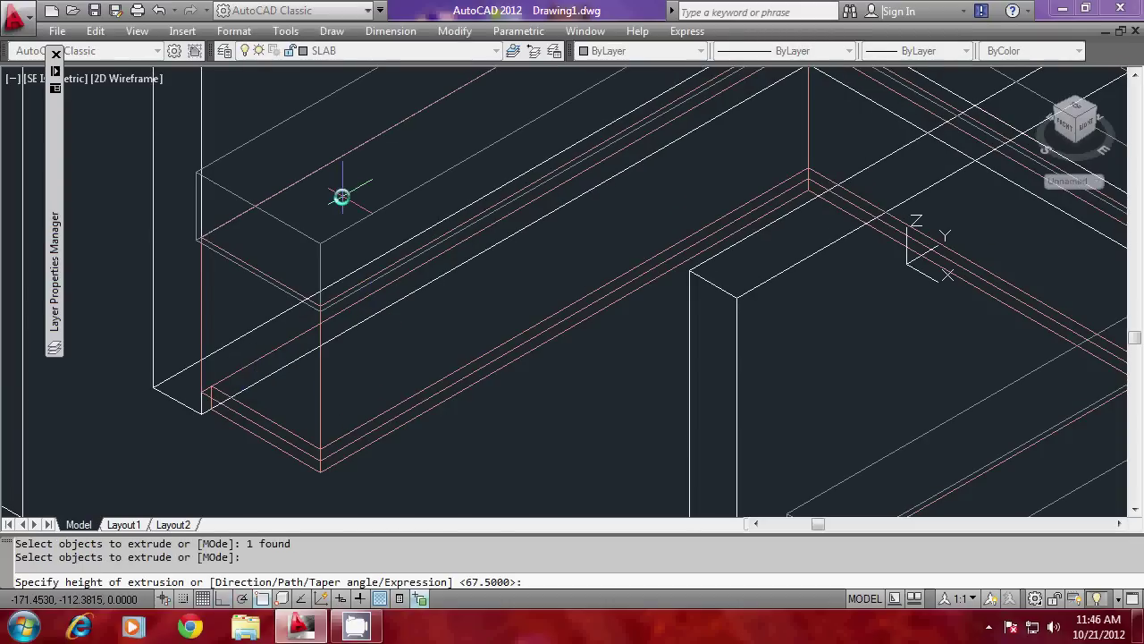
text(2.5)
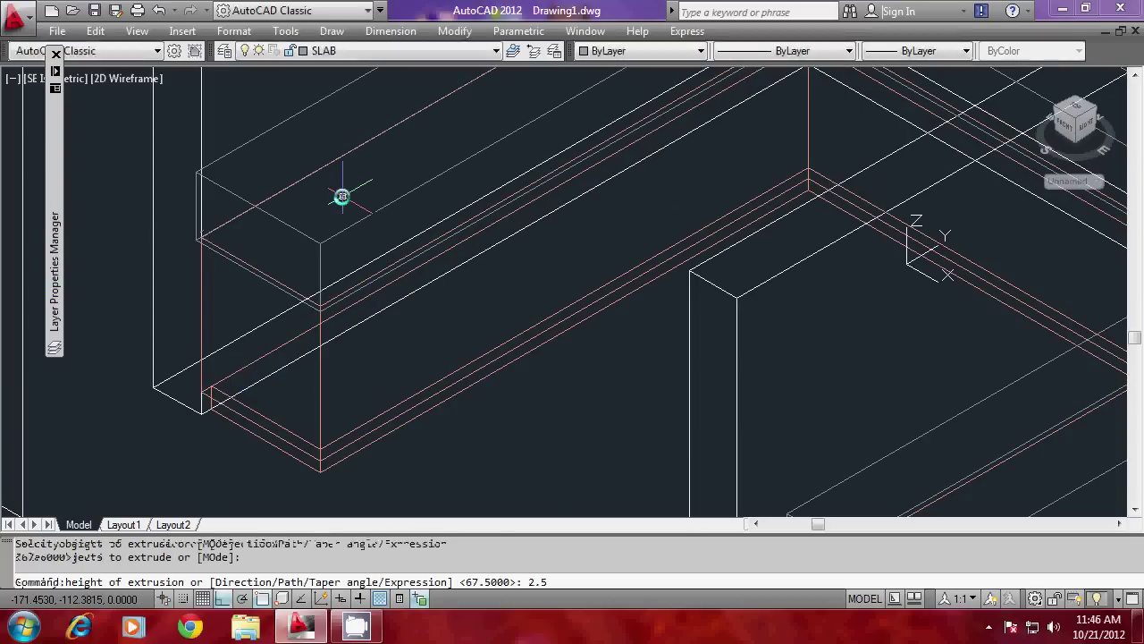
key(Escape)
key(Escape)
scroll(289, 375, down, 4)
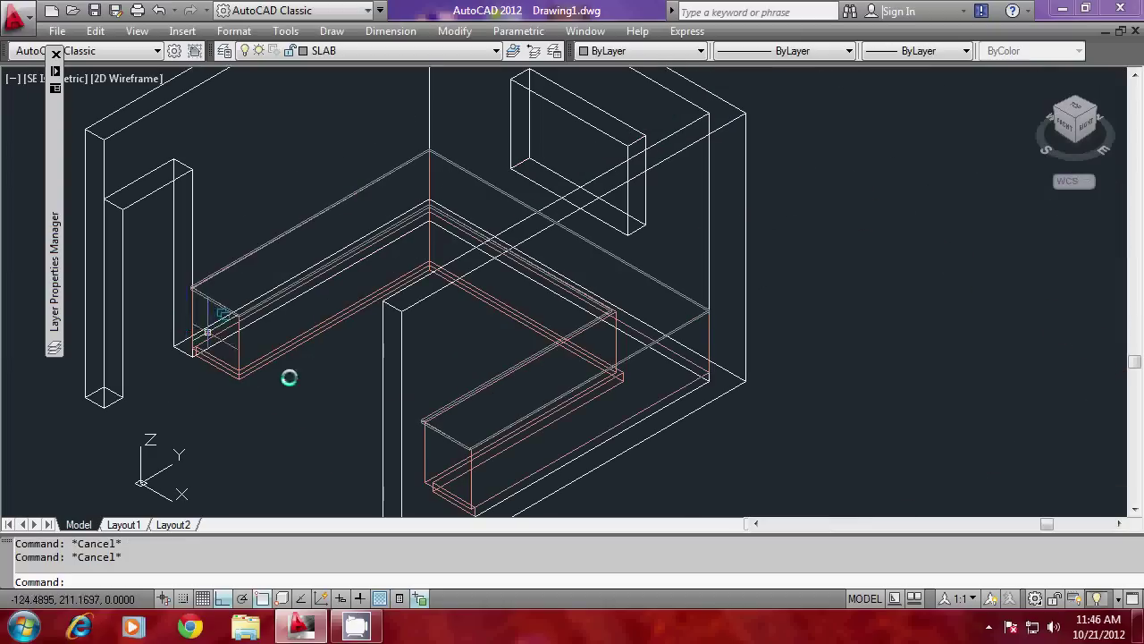
Display the model shaded with SHADE and examine the countertop slab on the base cabinets
scroll(299, 384, up, 4)
text(SHADE)
key(Return)
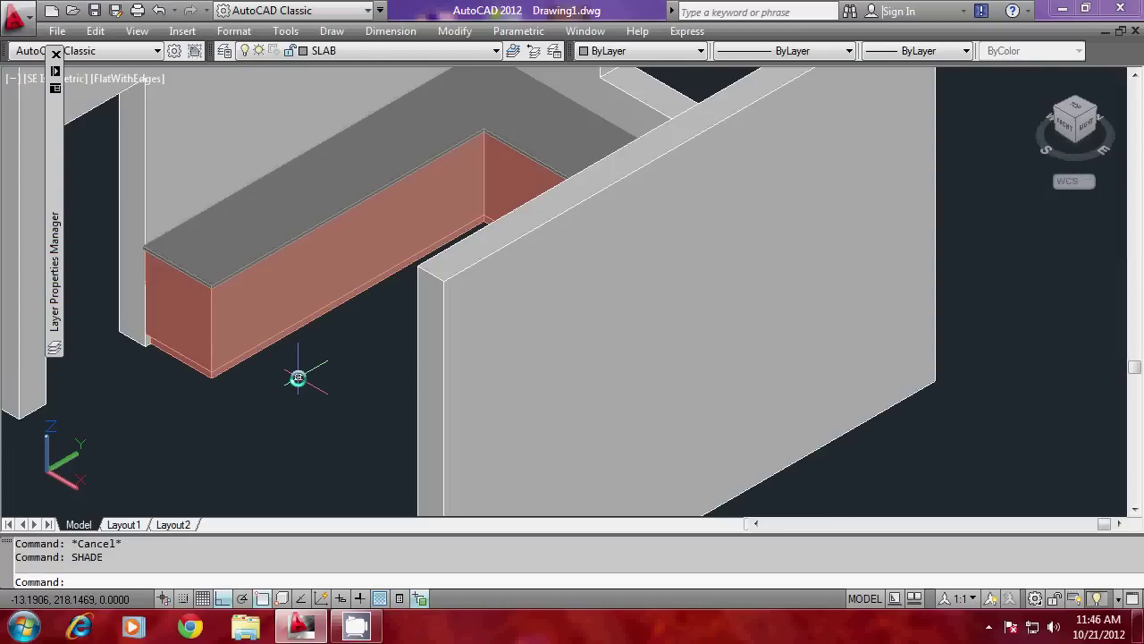
scroll(288, 376, down, 2)
scroll(284, 376, up, 2)
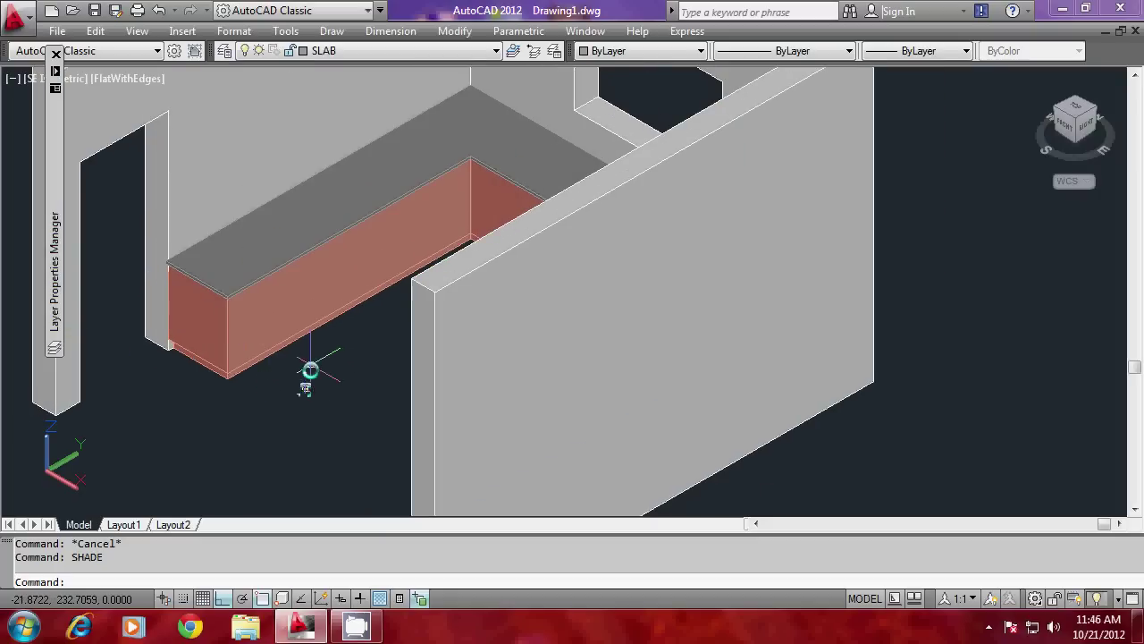
scroll(305, 389, down, 1)
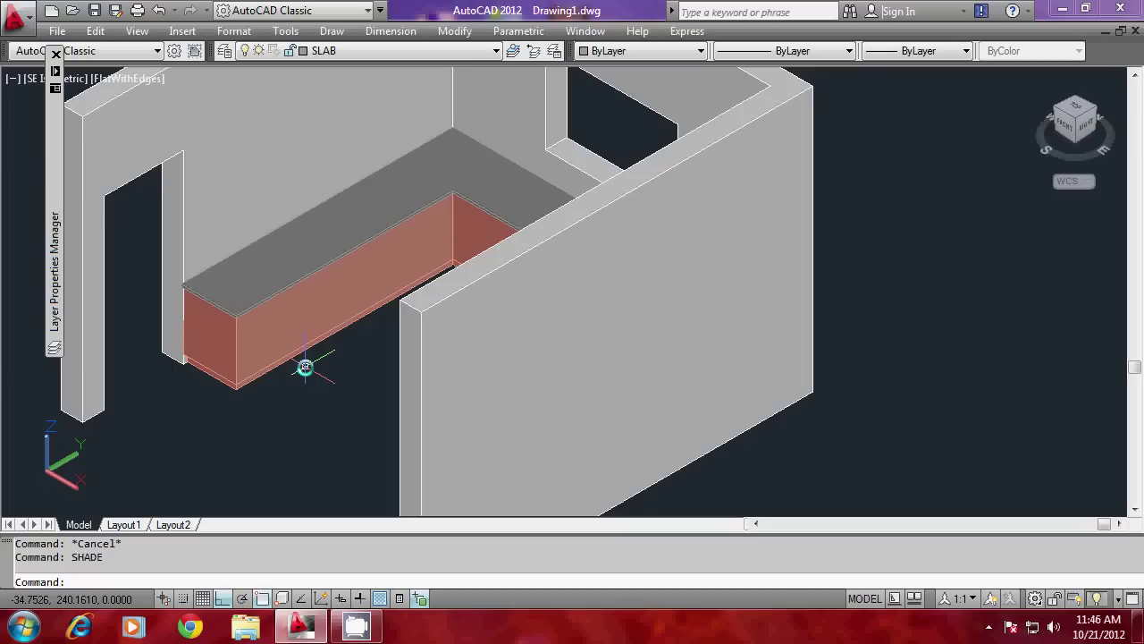